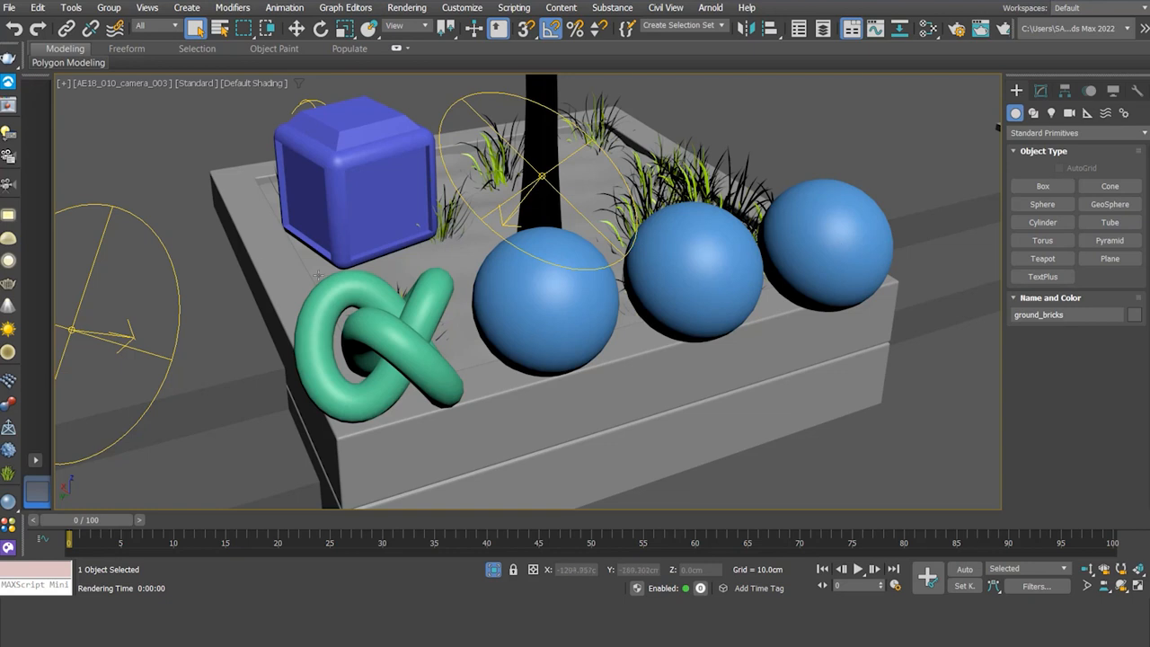
- Create a VRayMtl with an enlarged preview in the Slate Material Editor and assign it to the green torus knot
left_click(359, 332)
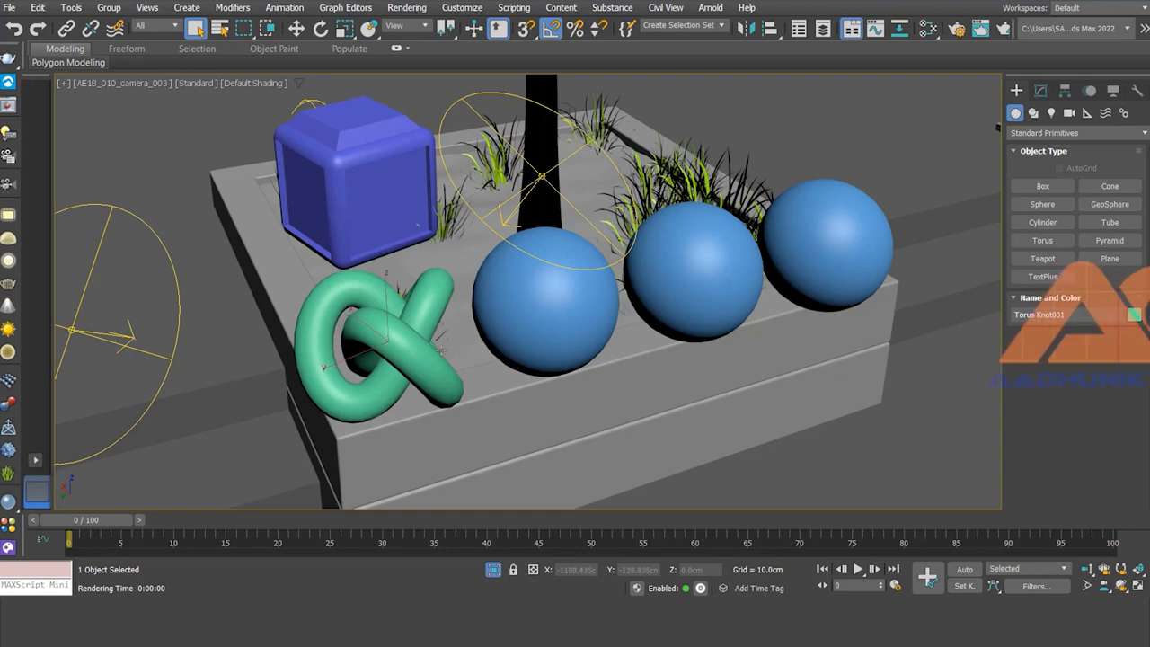
left_click(956, 31)
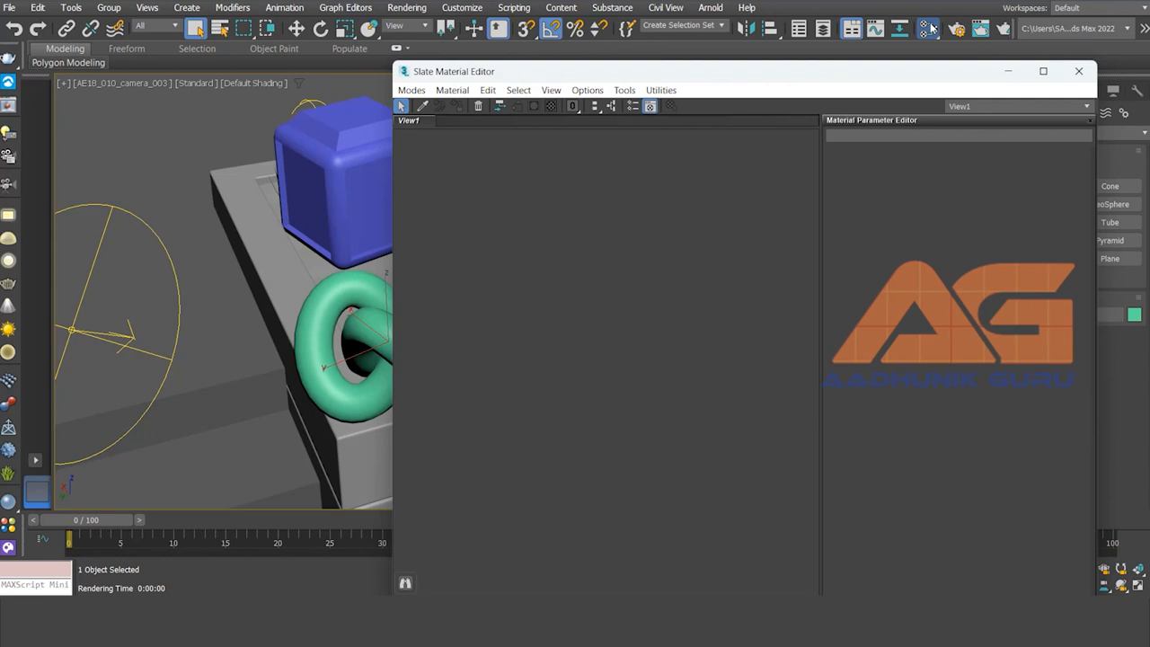
right_click(495, 277)
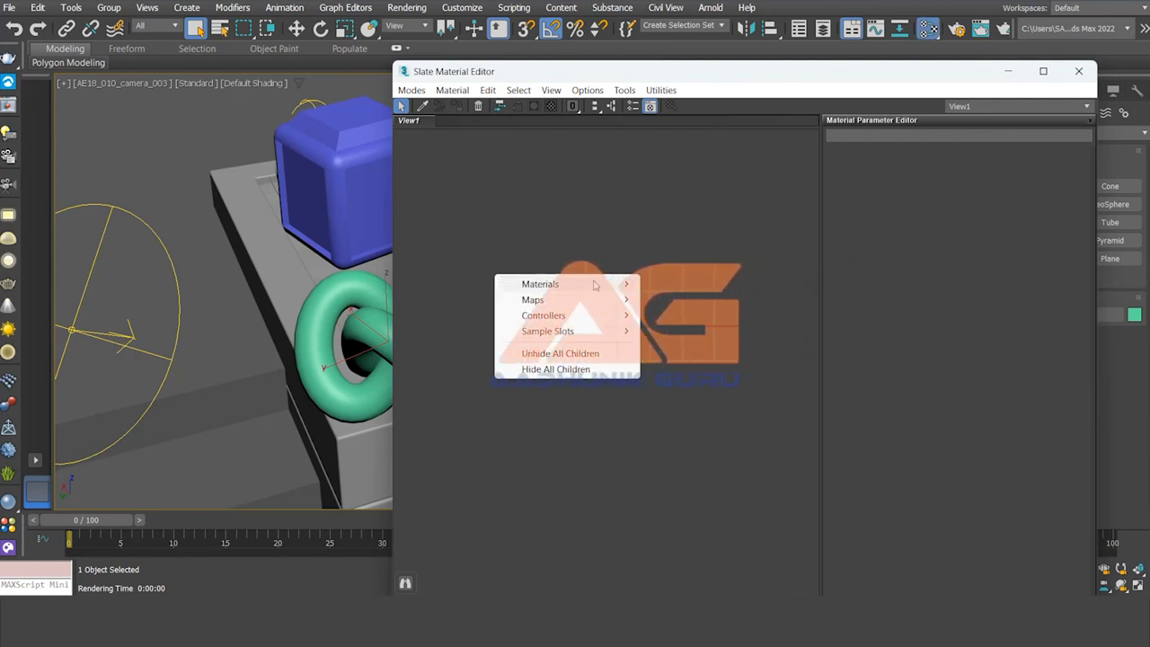
mouse_move(594, 285)
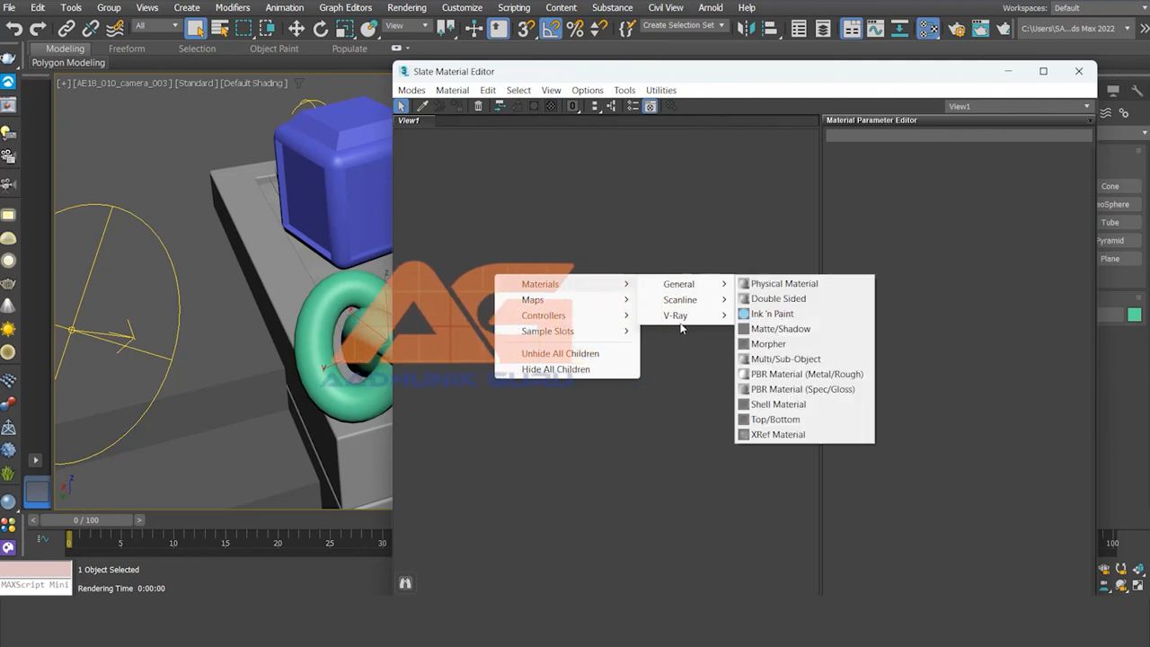
mouse_move(681, 322)
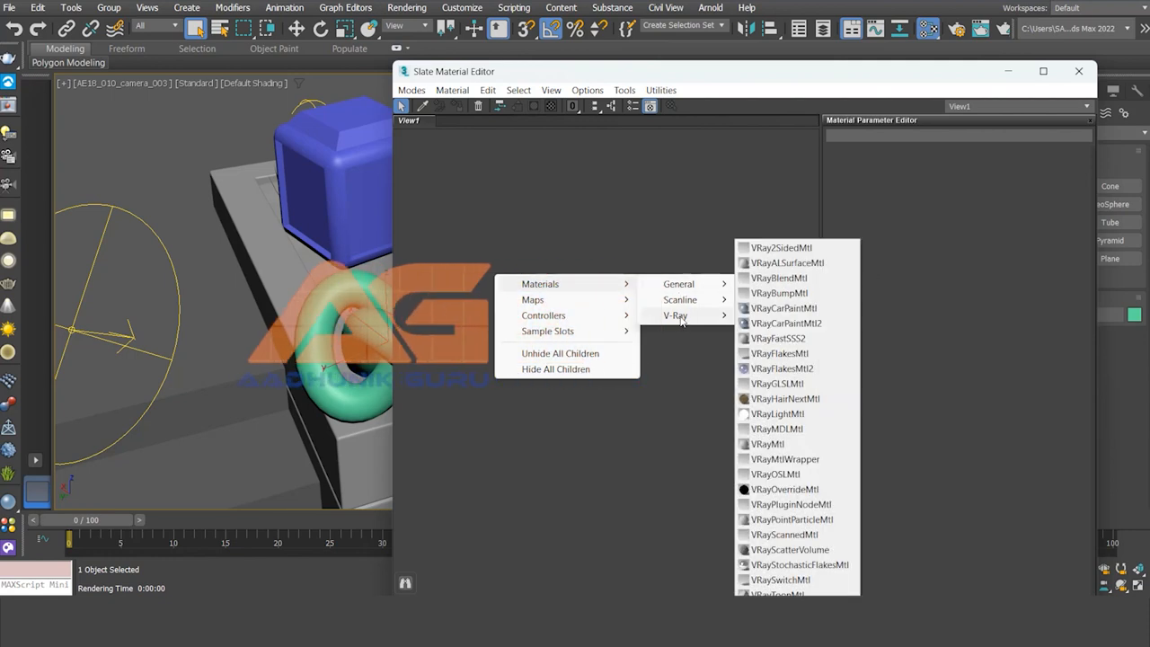
left_click(756, 448)
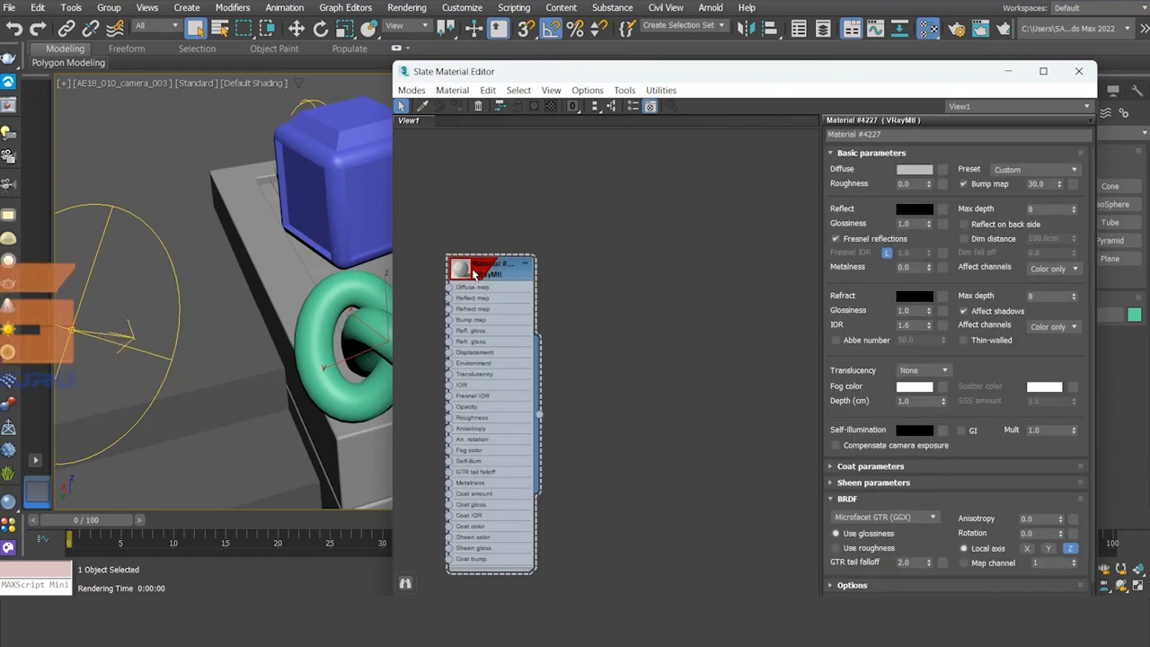
double_click(468, 270)
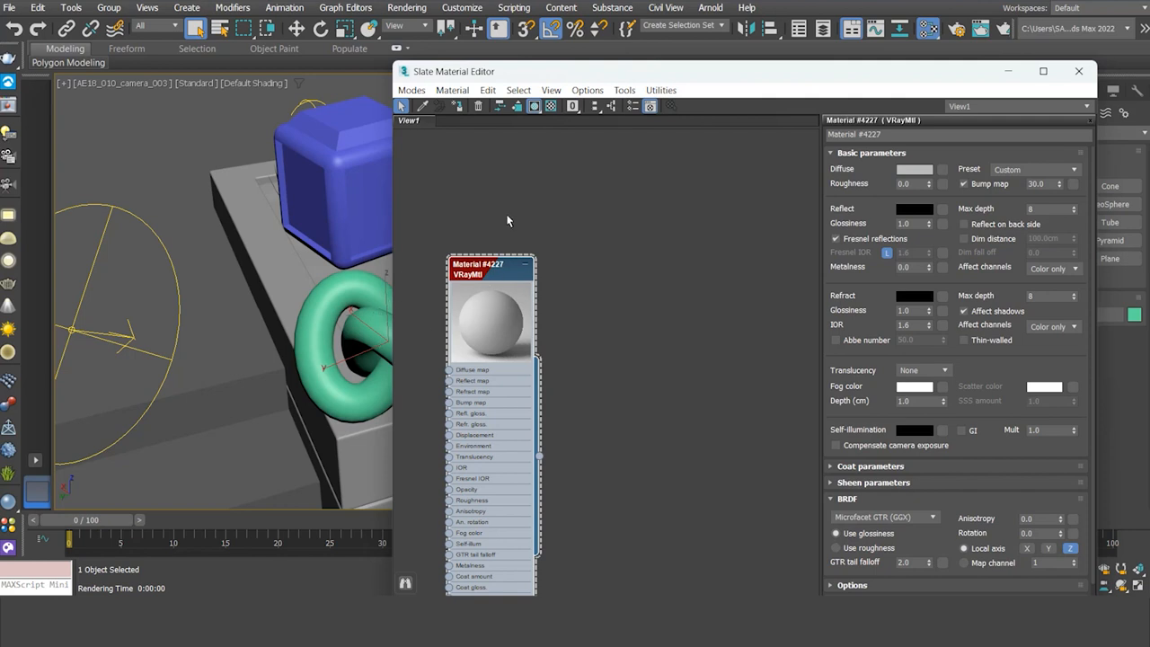
left_click(459, 111)
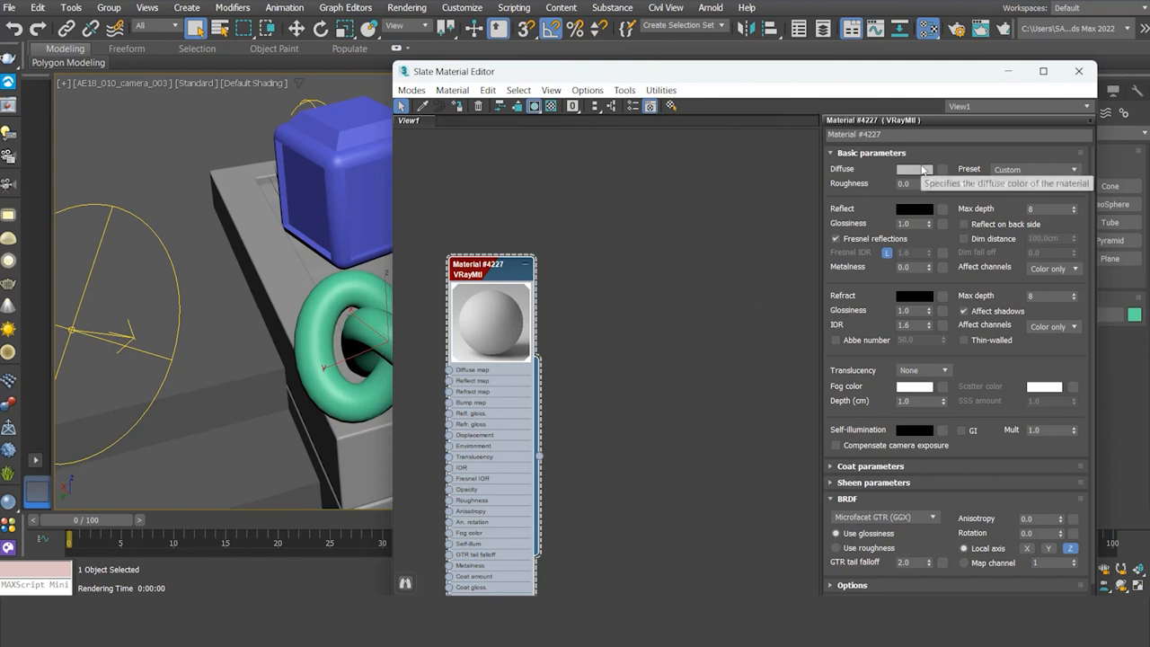
- Set the material's diffuse color to red 200, green 115, blue 0
left_click(921, 169)
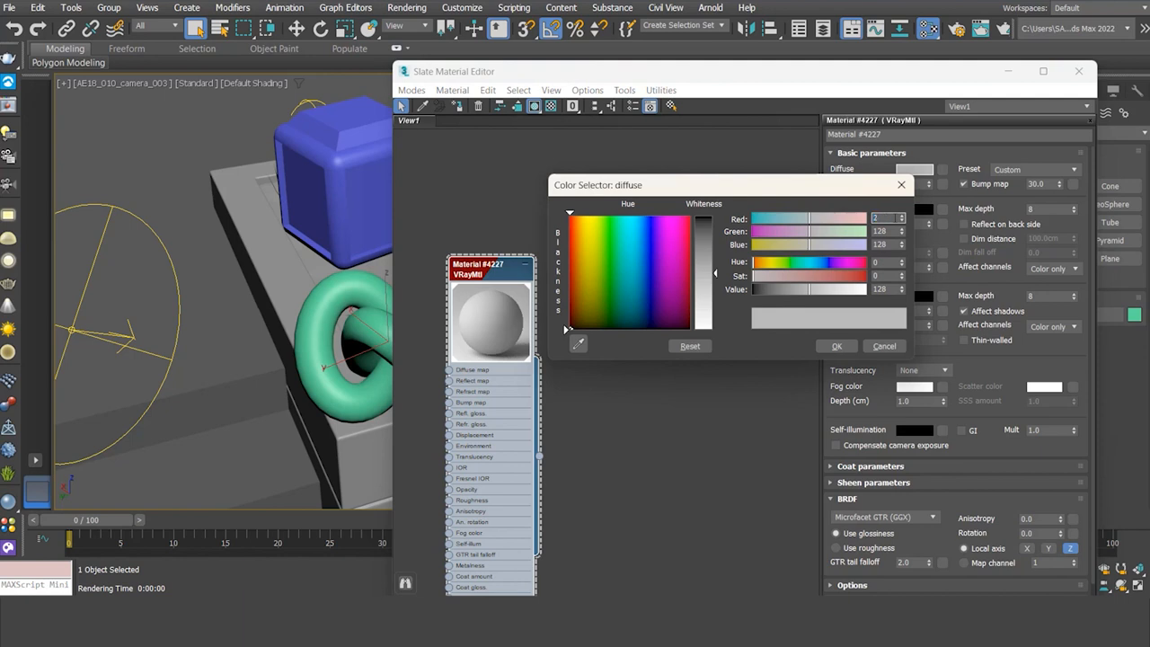
type("200")
key("Tab")
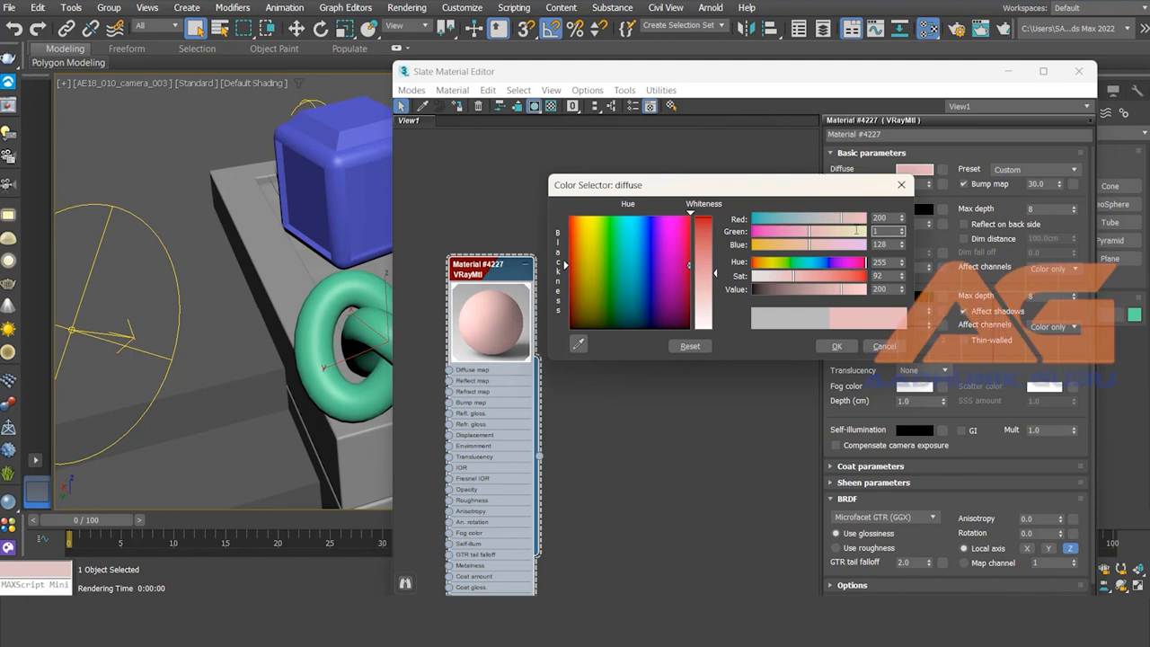
type("115")
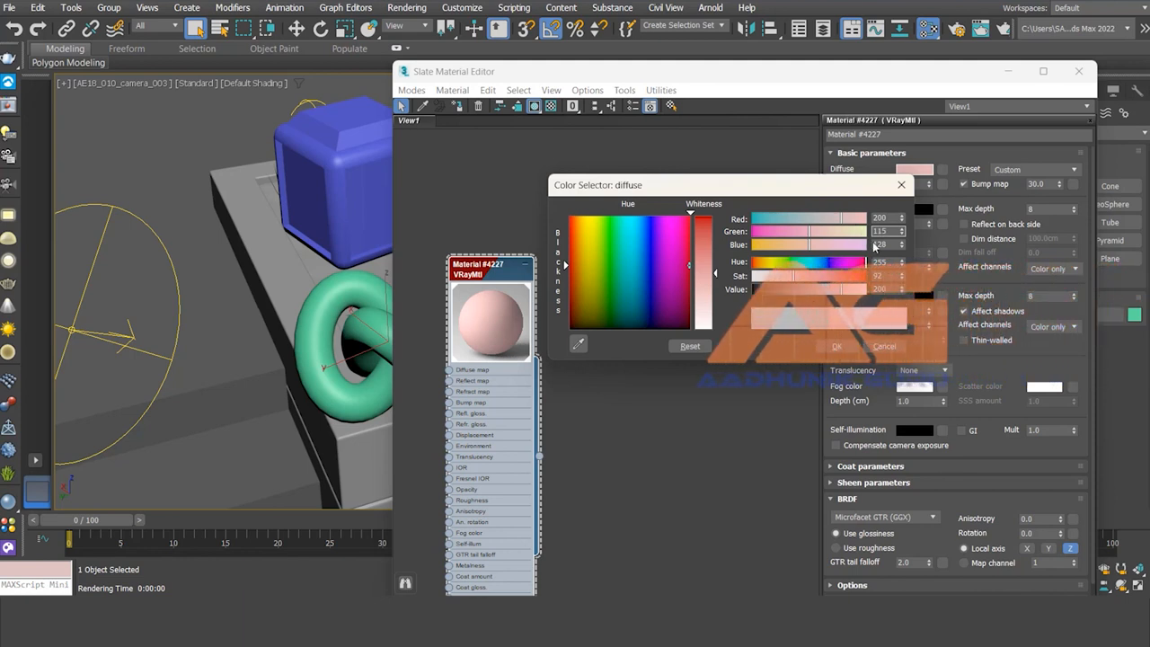
key("Tab")
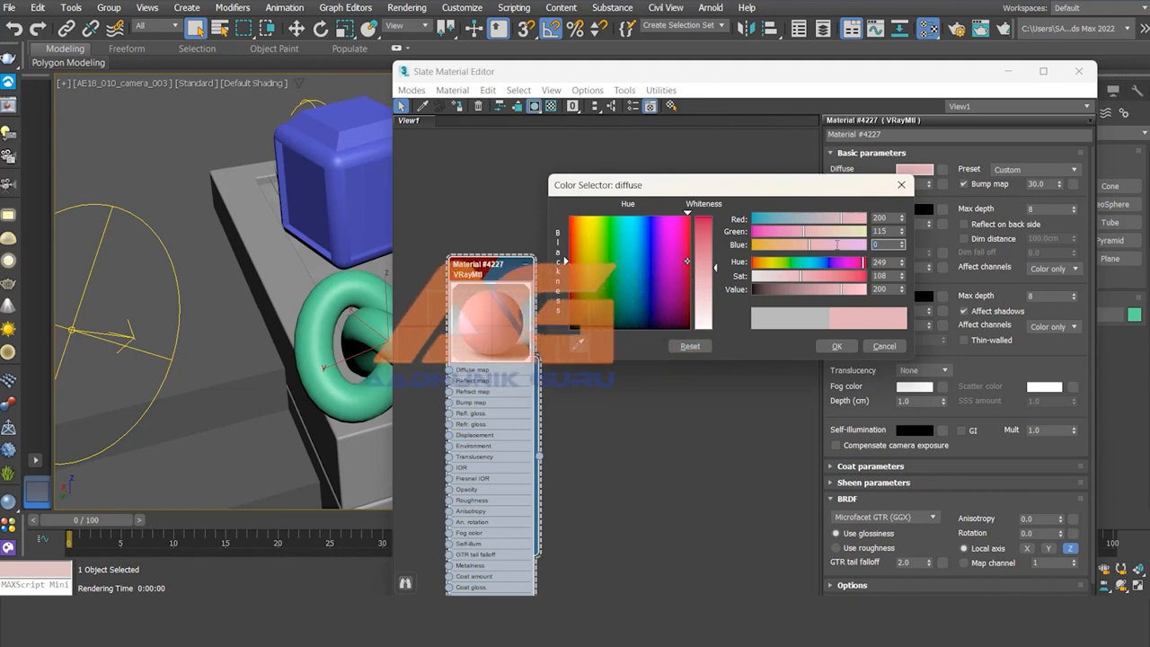
type("0")
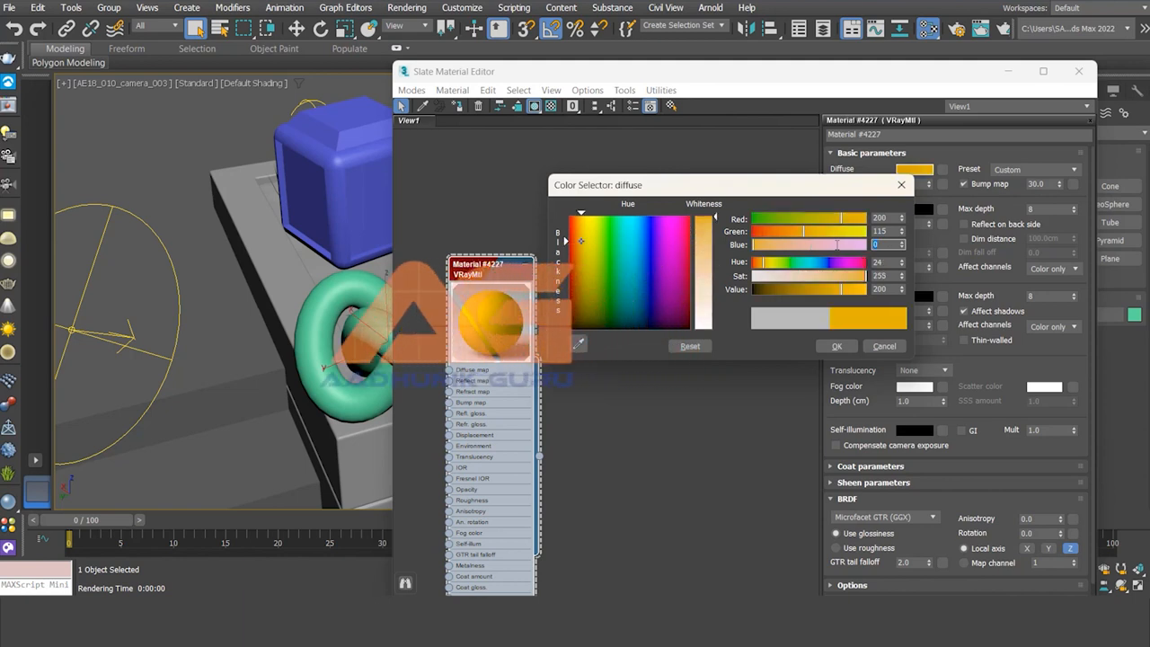
left_click(834, 347)
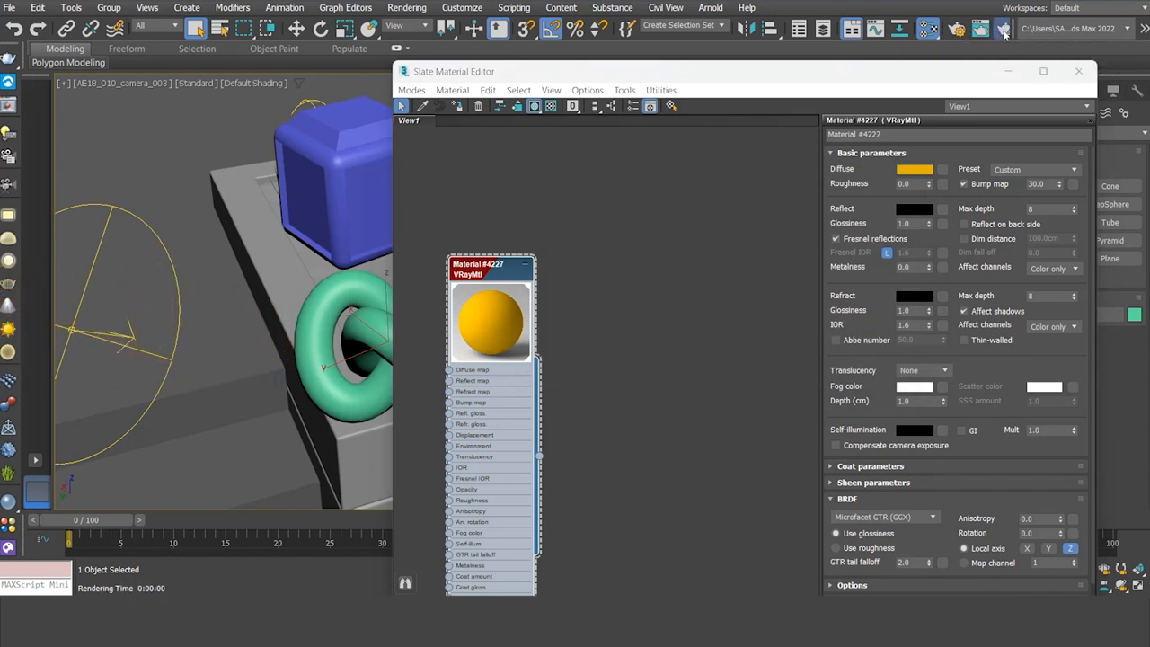
- Render the camera view and widen the frame buffer's image area to see the whole frame
left_click(1003, 31)
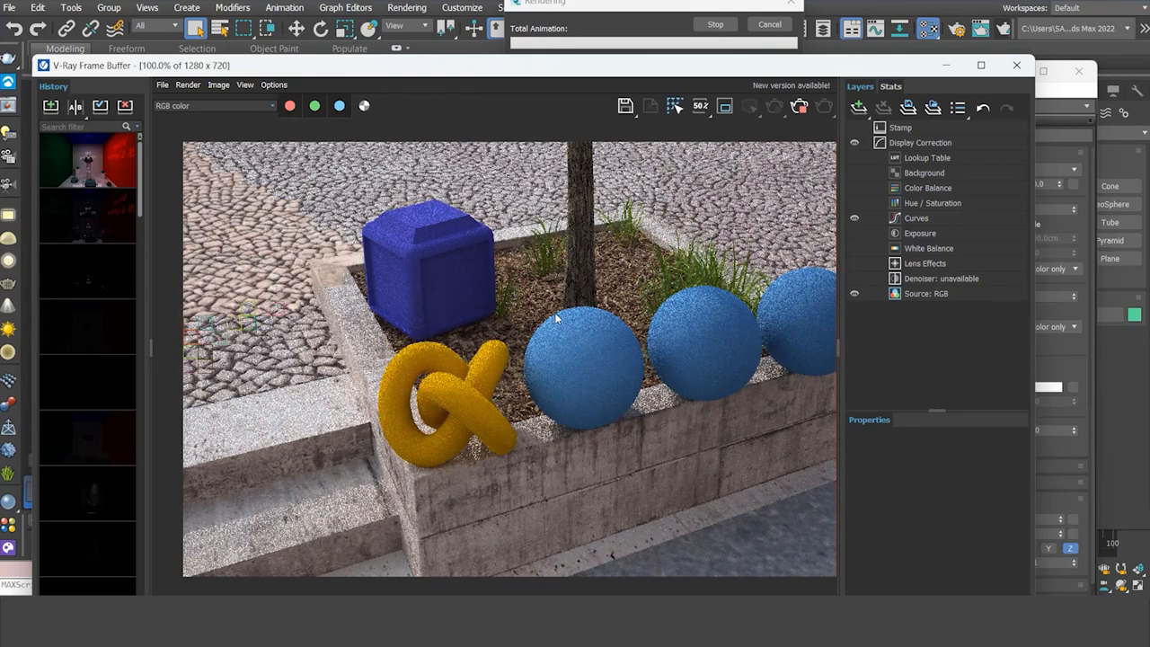
left_click_drag(838, 360, 952, 364)
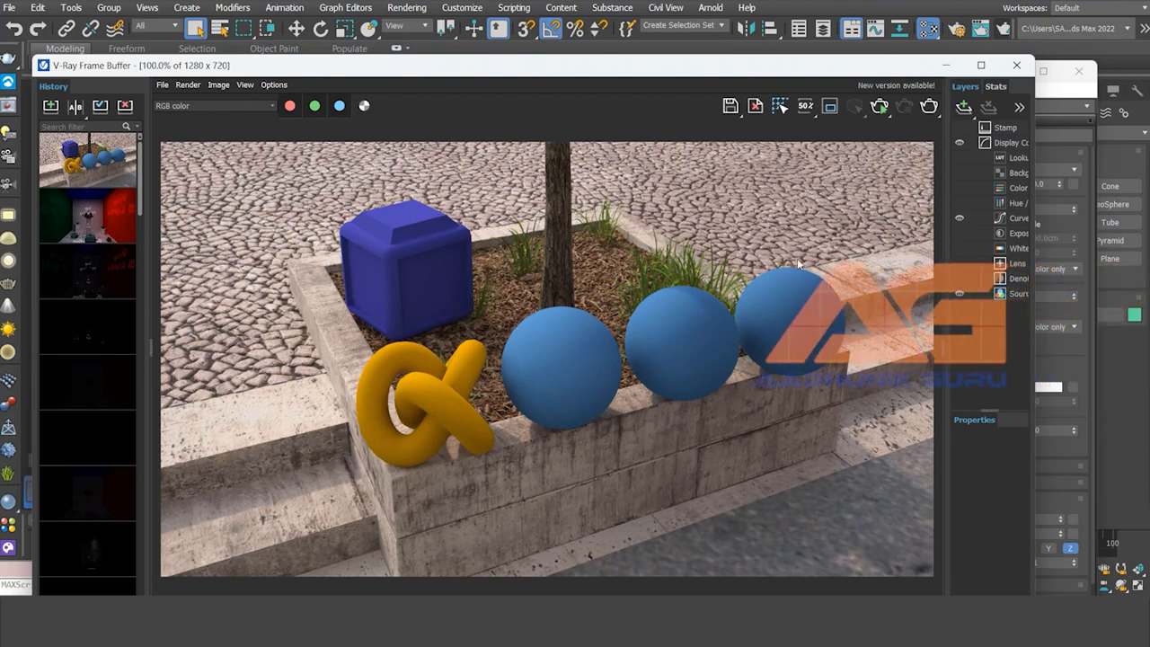
left_click(945, 65)
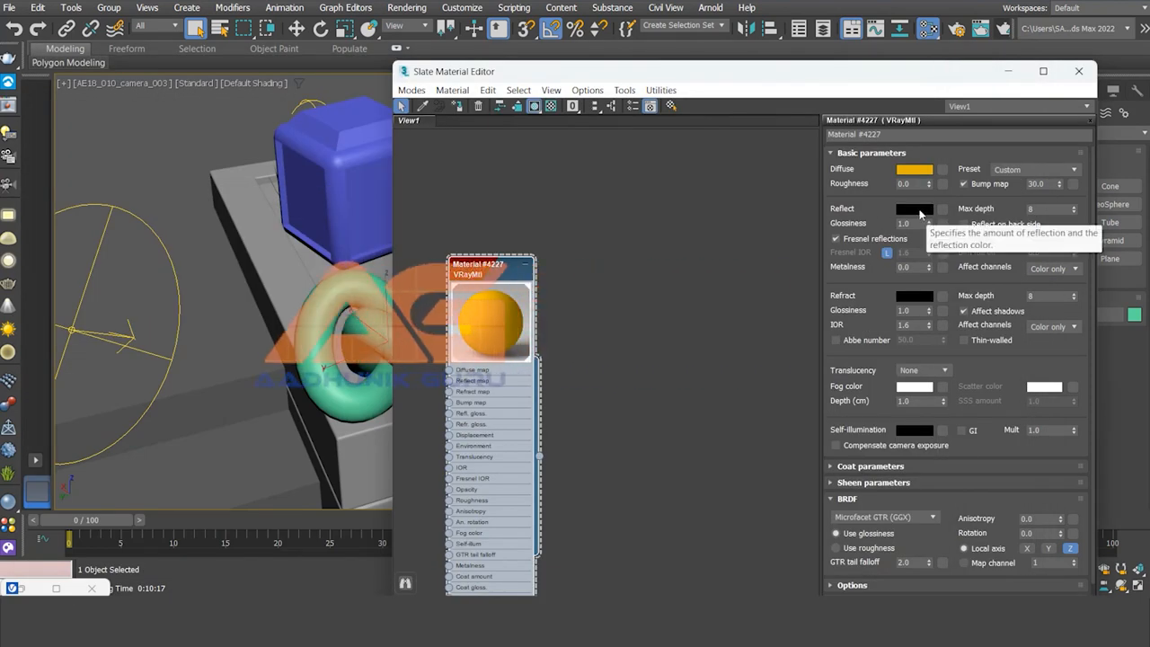
- Set the material's reflection color to pure white (255) and its reflection glossiness to 0
left_click(915, 209)
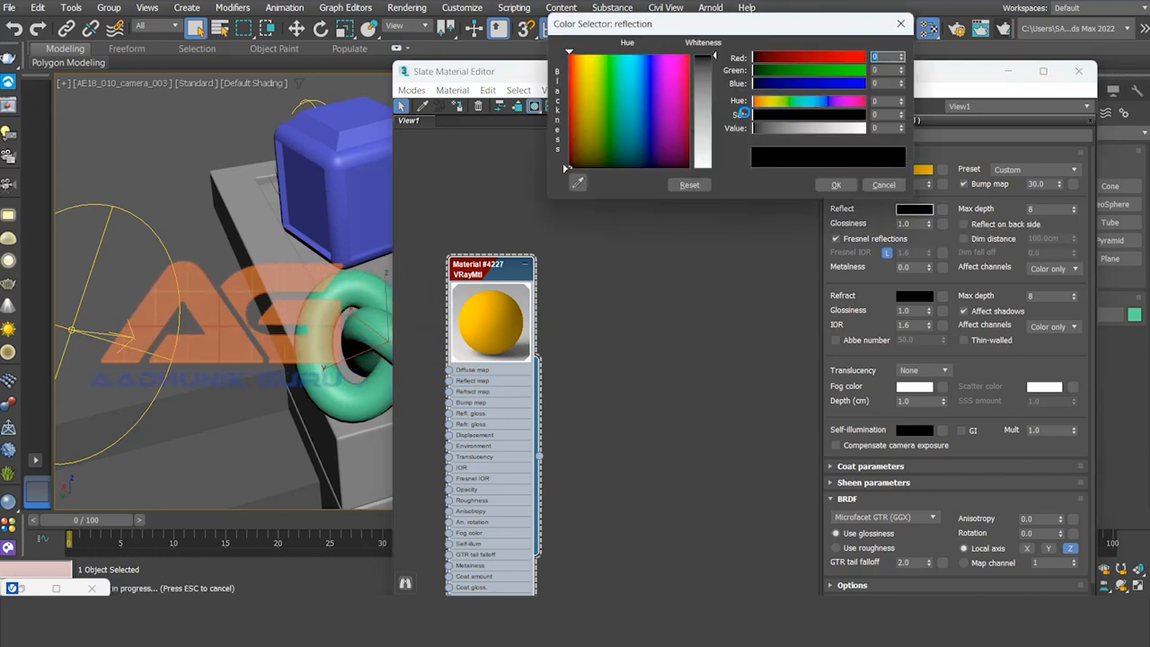
left_click_drag(715, 59, 715, 168)
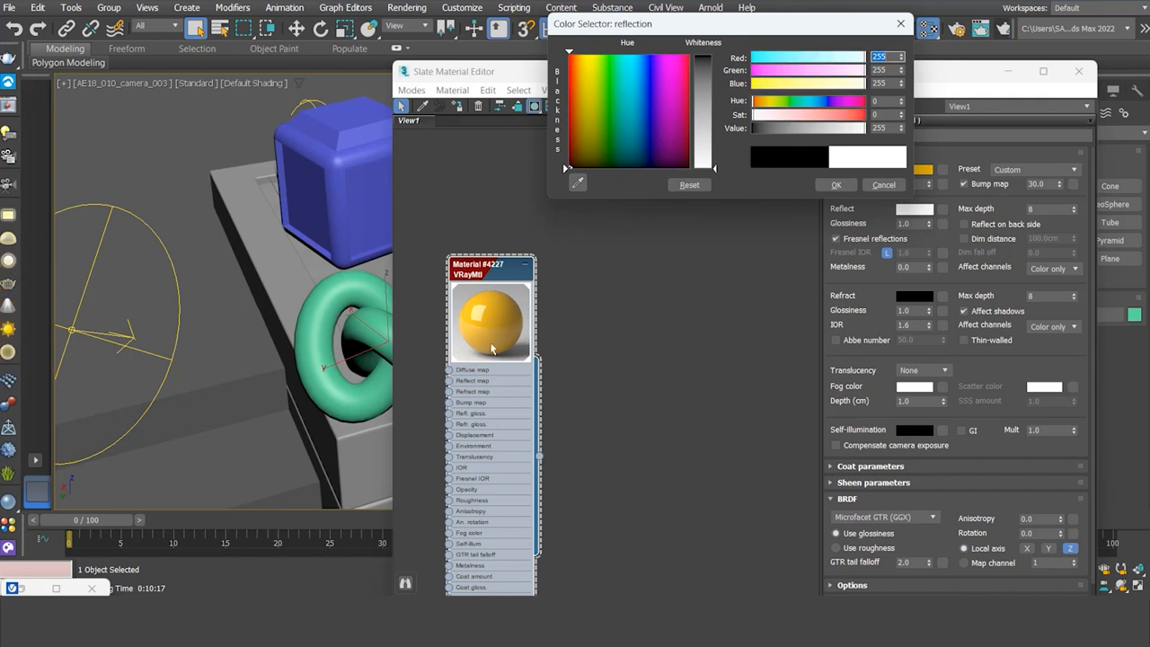
left_click(835, 185)
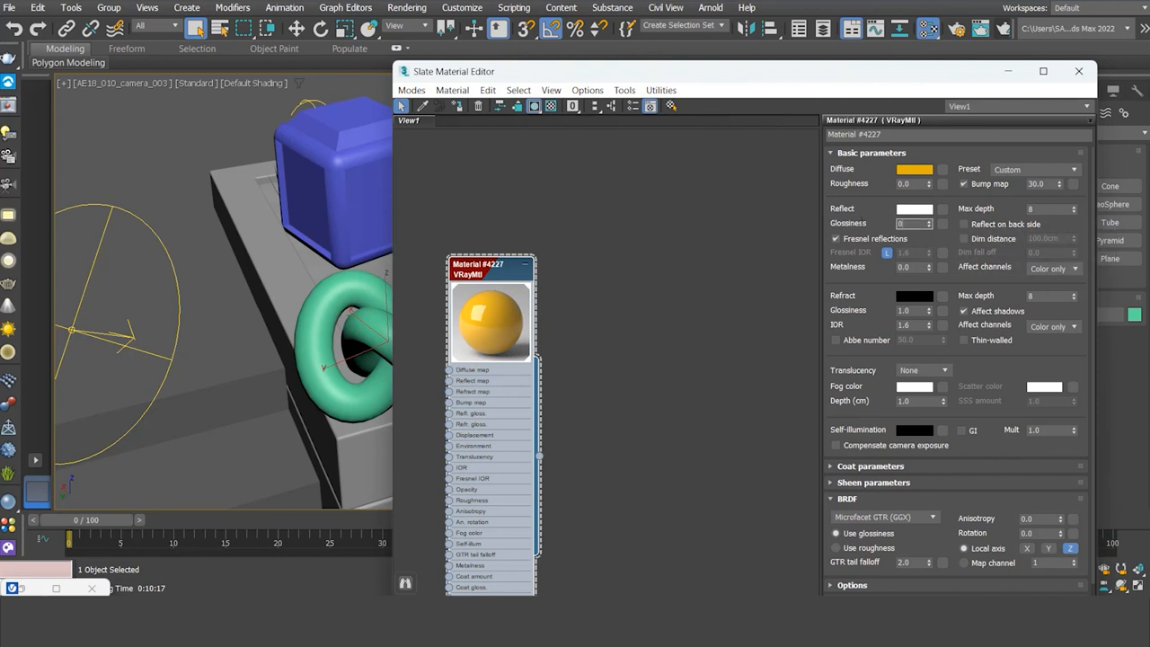
- Enable region rendering in the V-Ray Frame Buffer, fit the region tightly around the torus knot, and render it
left_click(1010, 28)
left_click(829, 110)
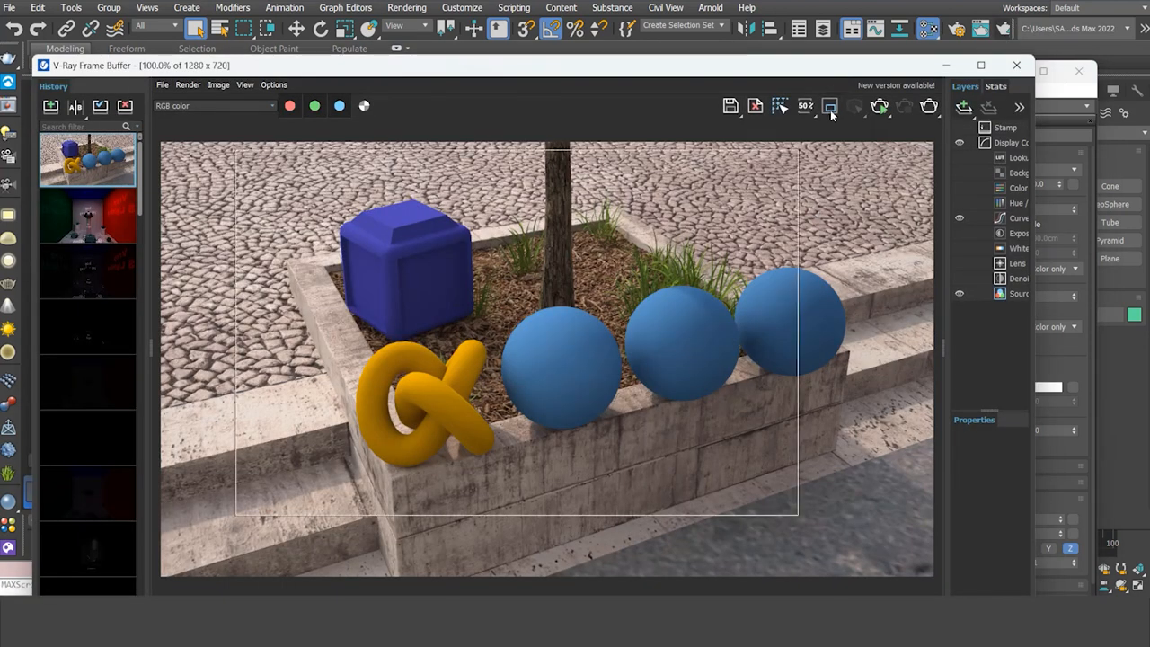
left_click_drag(550, 151, 500, 326)
left_click_drag(494, 515, 486, 477)
left_click_drag(797, 402, 504, 424)
left_click_drag(234, 405, 343, 407)
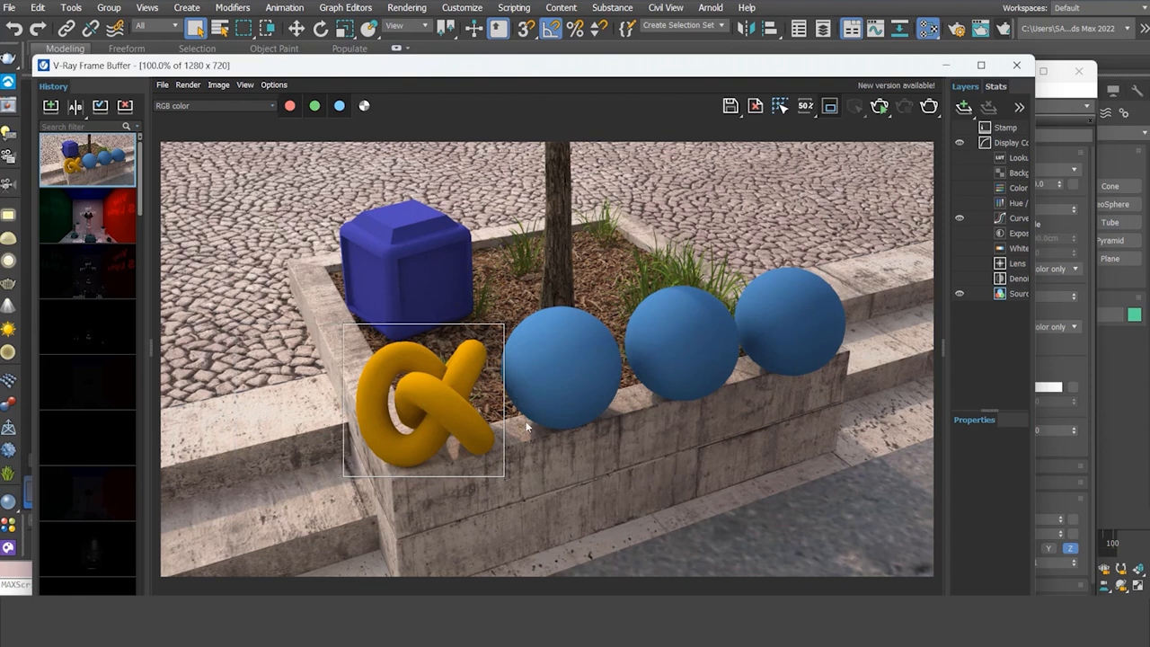
left_click(931, 107)
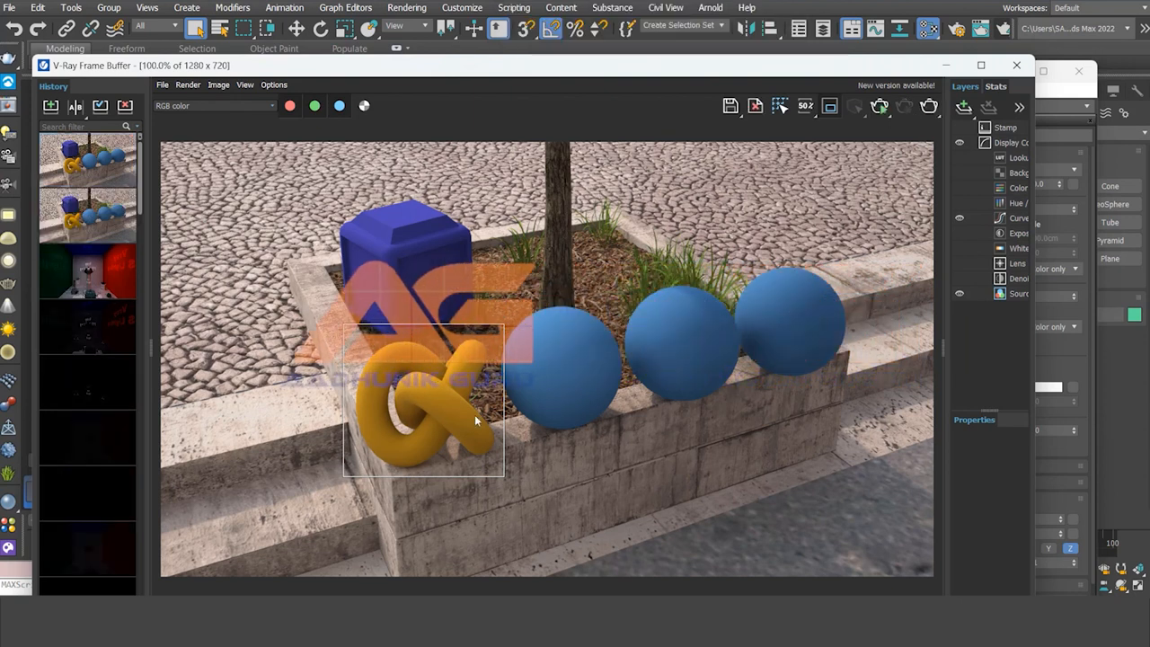
- Set the material's reflection glossiness to 1
left_click(1060, 95)
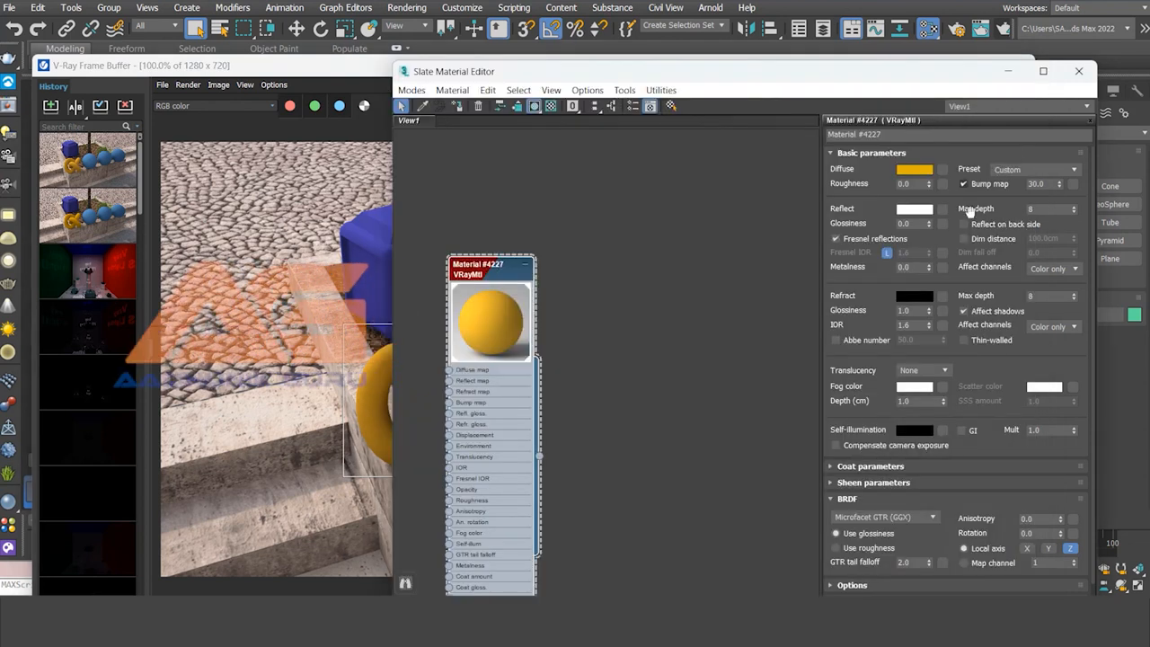
left_click_drag(918, 224, 706, 226)
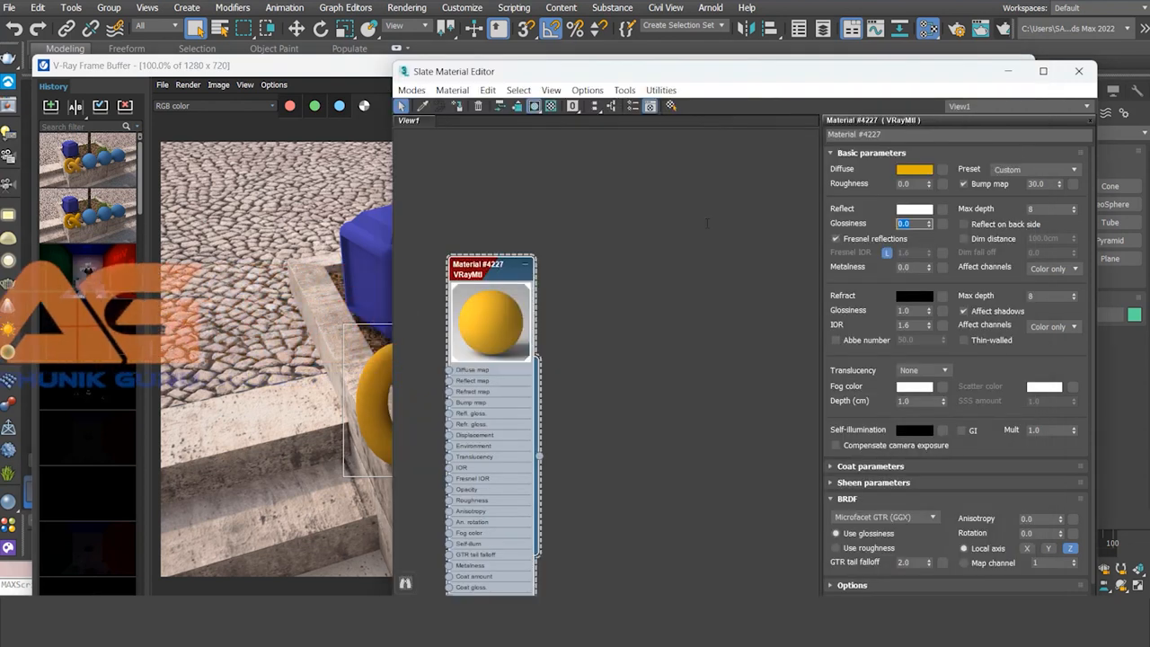
type("1")
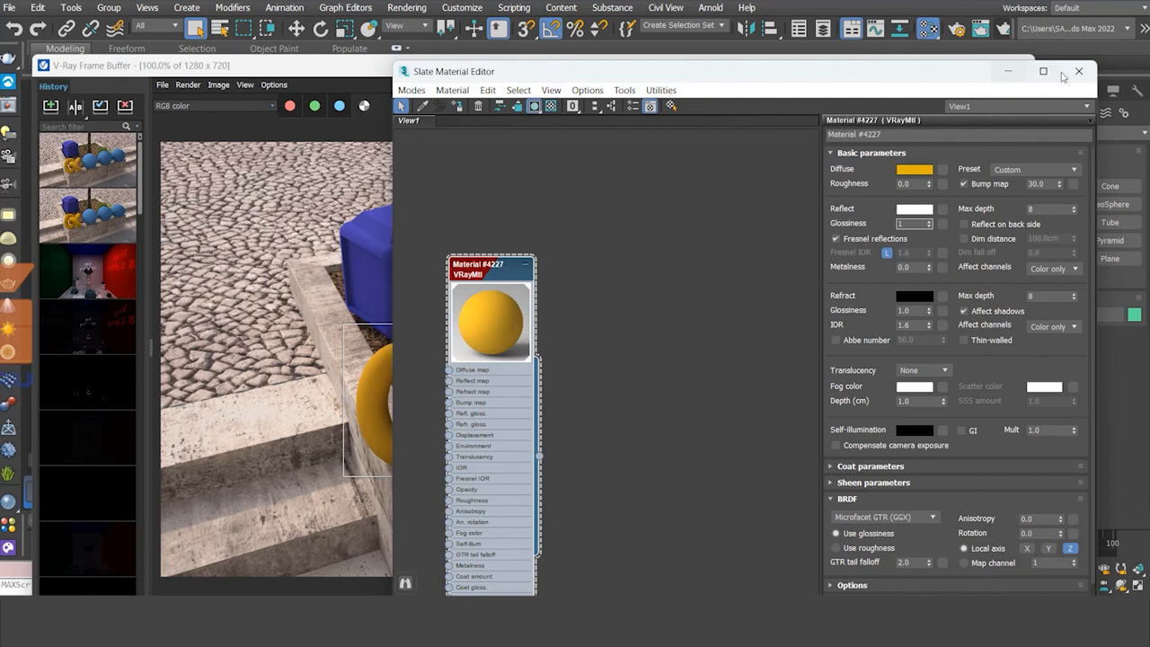
- Copy the blue sphere nearest the torus knot to the knot's other side, outside the planter, and assign the orange VRayMtl to the copy
left_click(1006, 74)
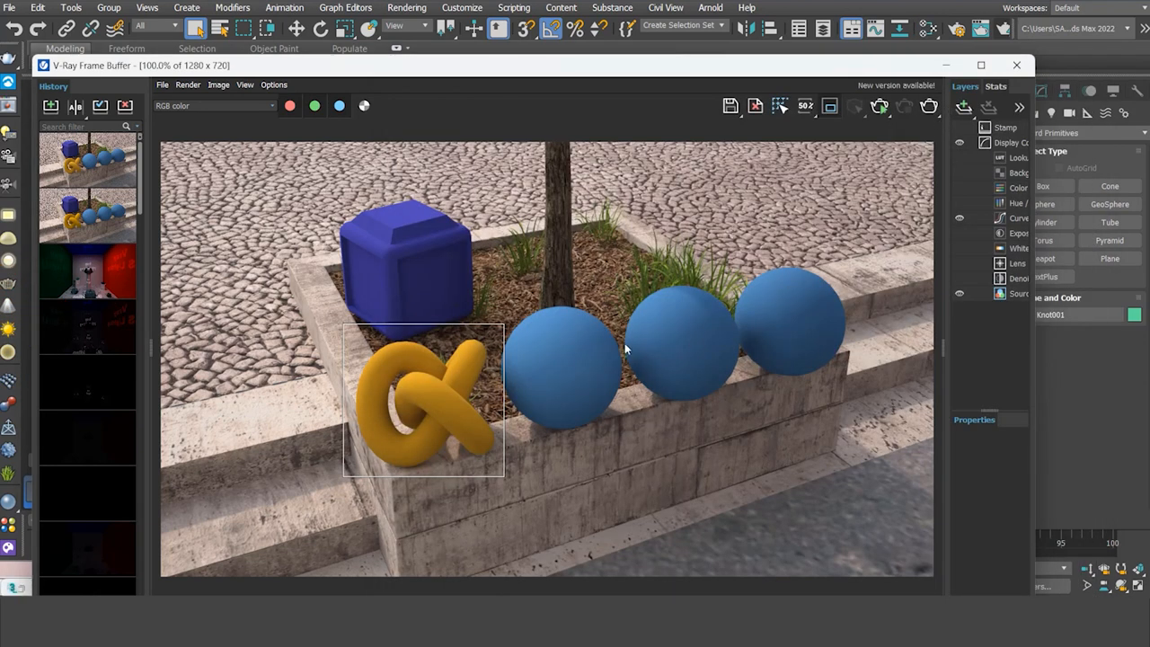
left_click(945, 64)
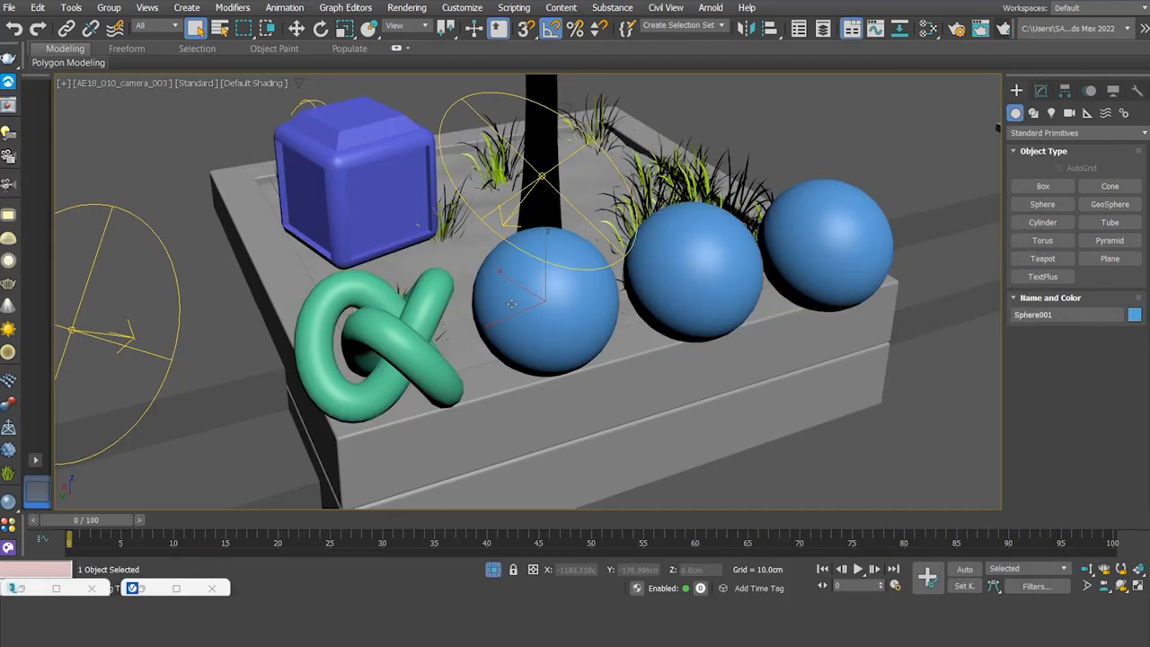
key("w")
mouse_move(510, 270)
left_mouse_down("shift")
mouse_move(386, 236)
mouse_move(157, 319)
mouse_move(163, 341)
mouse_move(134, 333)
mouse_move(147, 336)
left_mouse_up("shift")
key("Return")
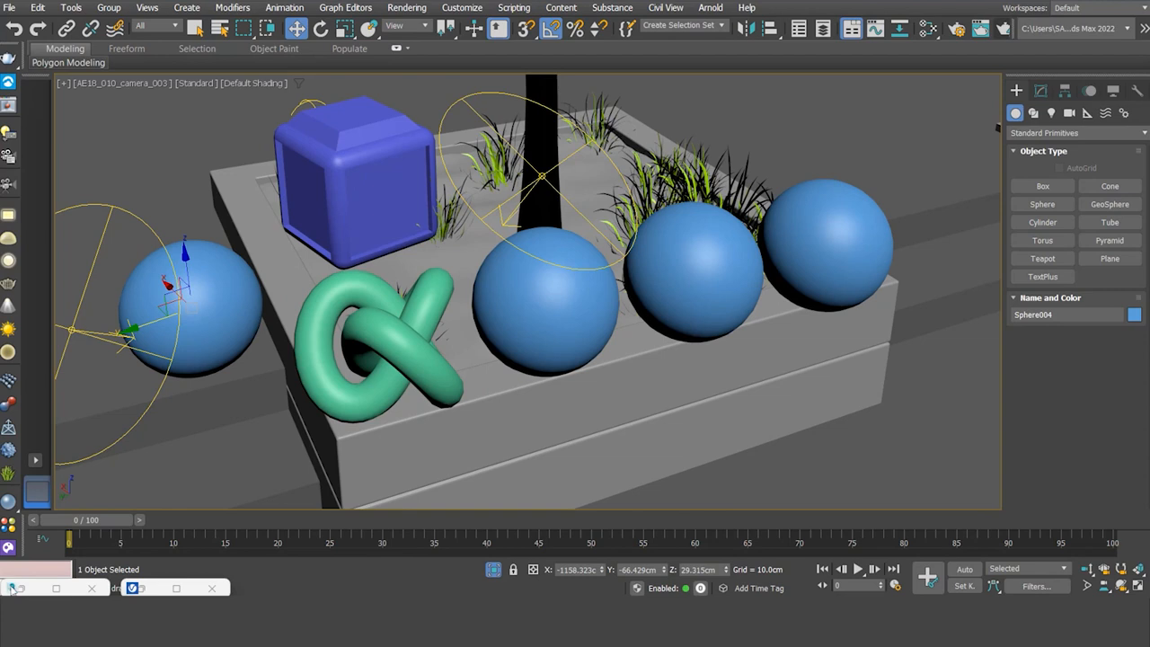
left_click(18, 588)
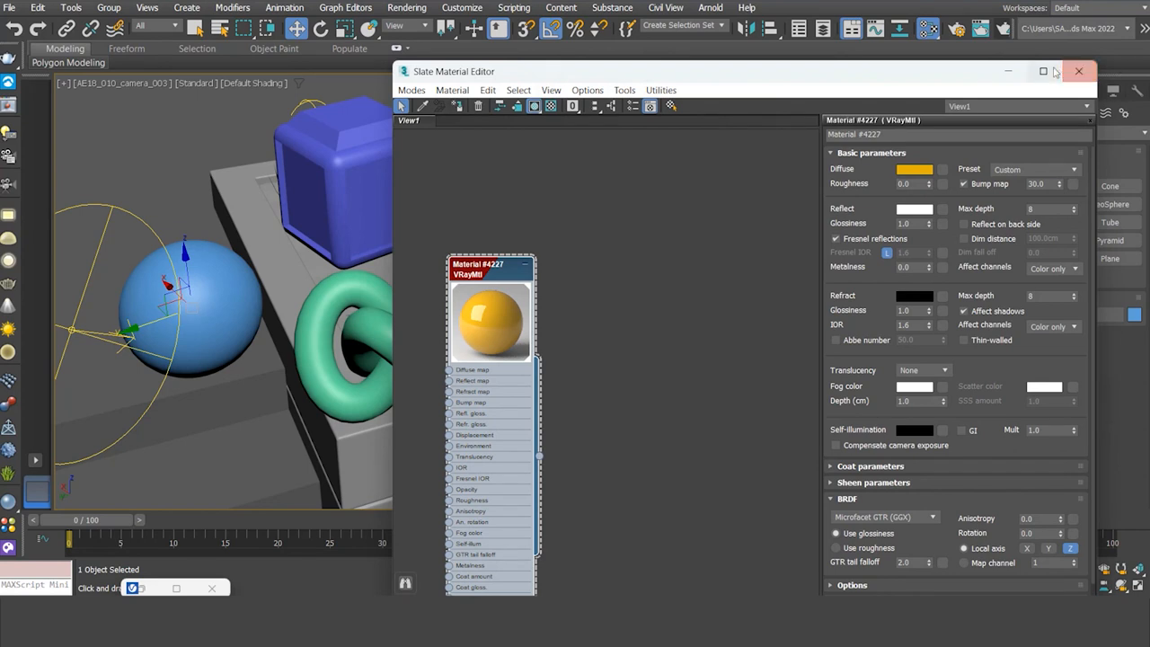
left_click(1009, 72)
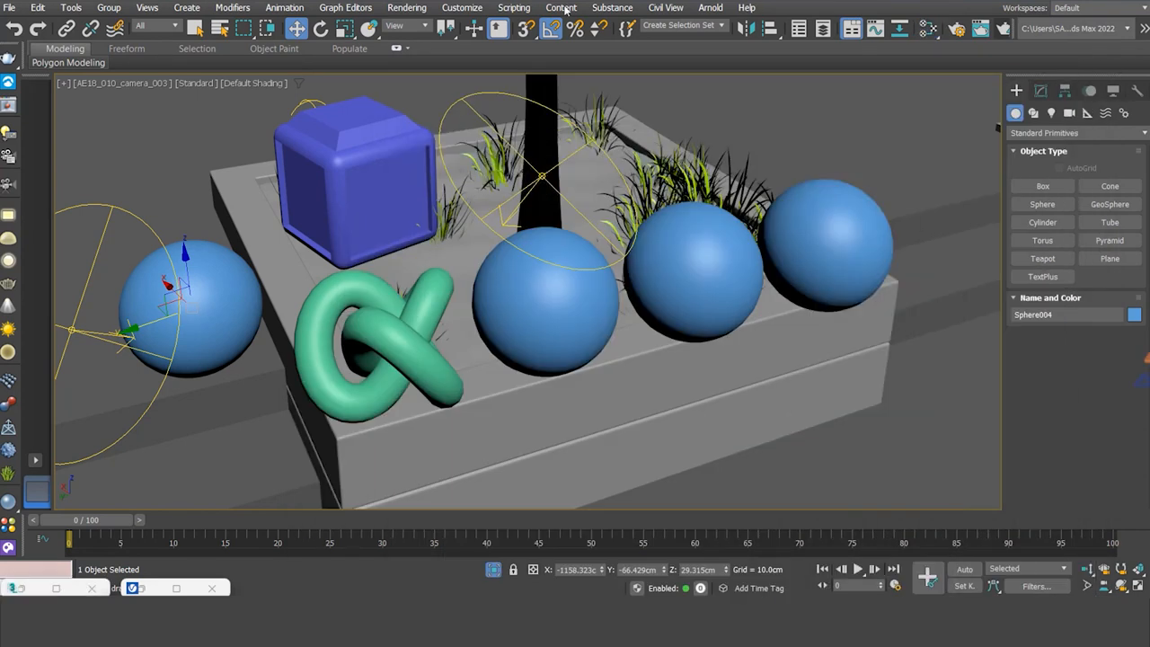
- Enlarge the render region to cover both the copied sphere and the torus knot, and render it
left_click(139, 589)
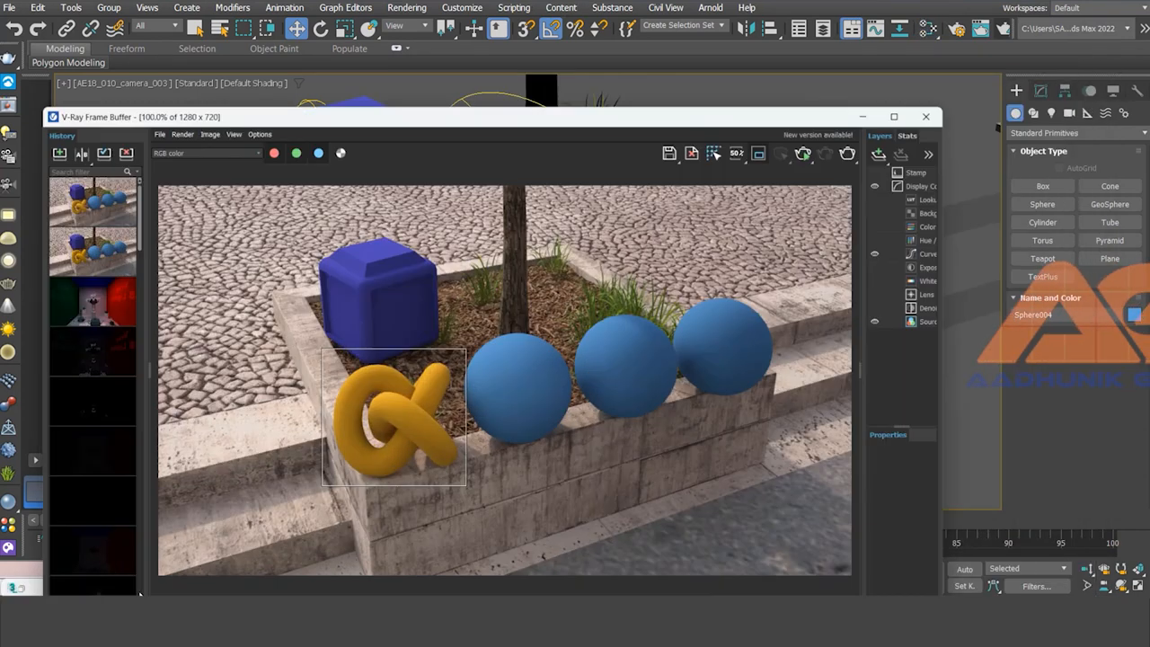
left_click_drag(344, 399, 189, 397)
left_click_drag(347, 323, 347, 283)
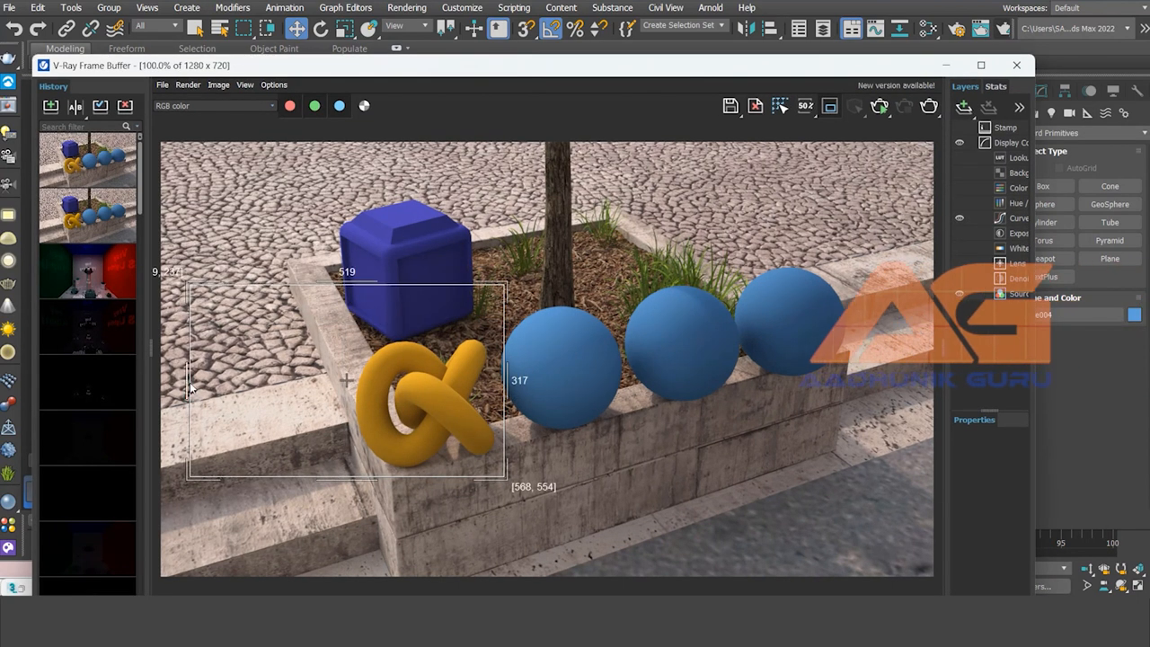
left_click_drag(189, 386, 170, 386)
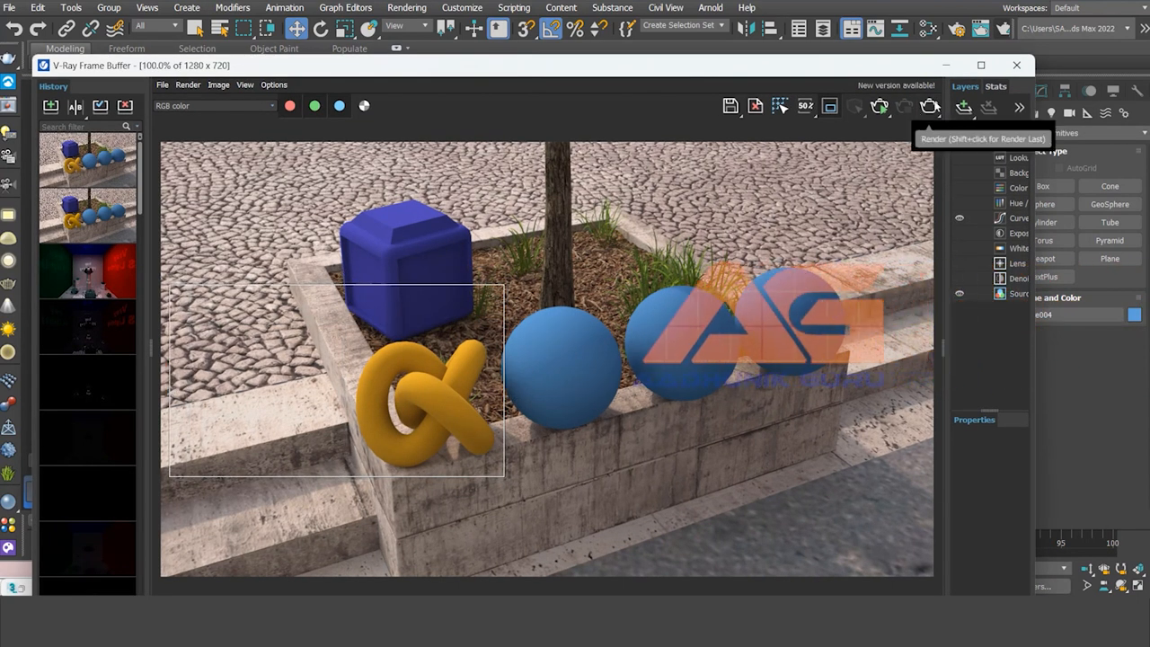
left_click(930, 106)
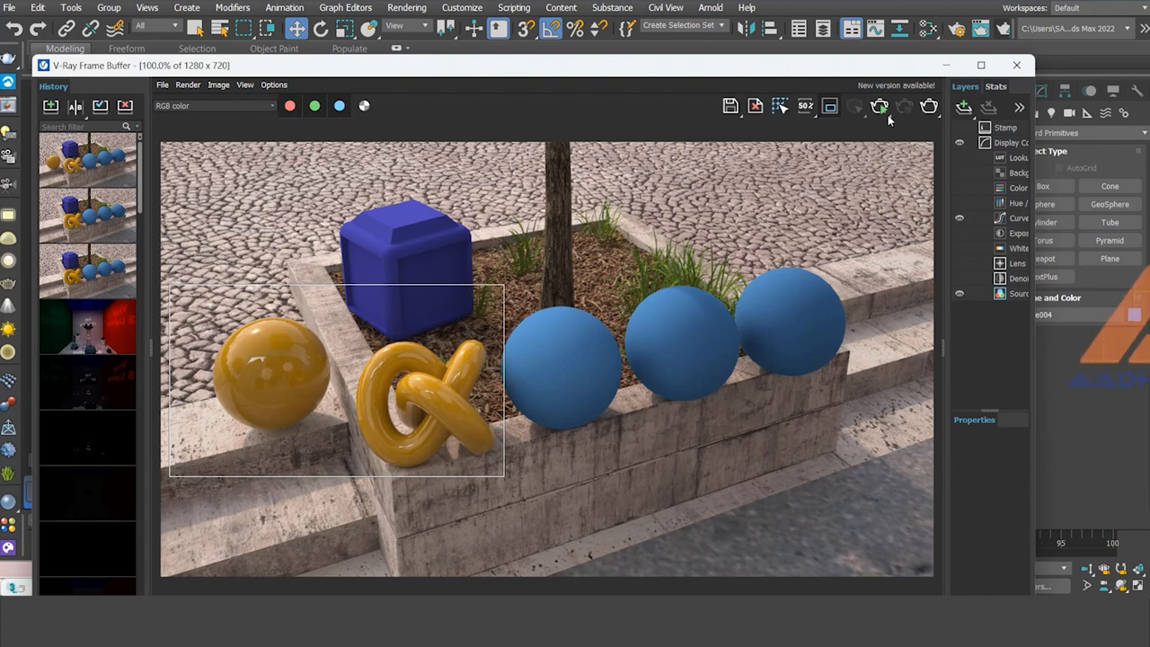
- Turn off Affect reflections for the disc light beside the copied sphere, and render the region again
left_click(947, 65)
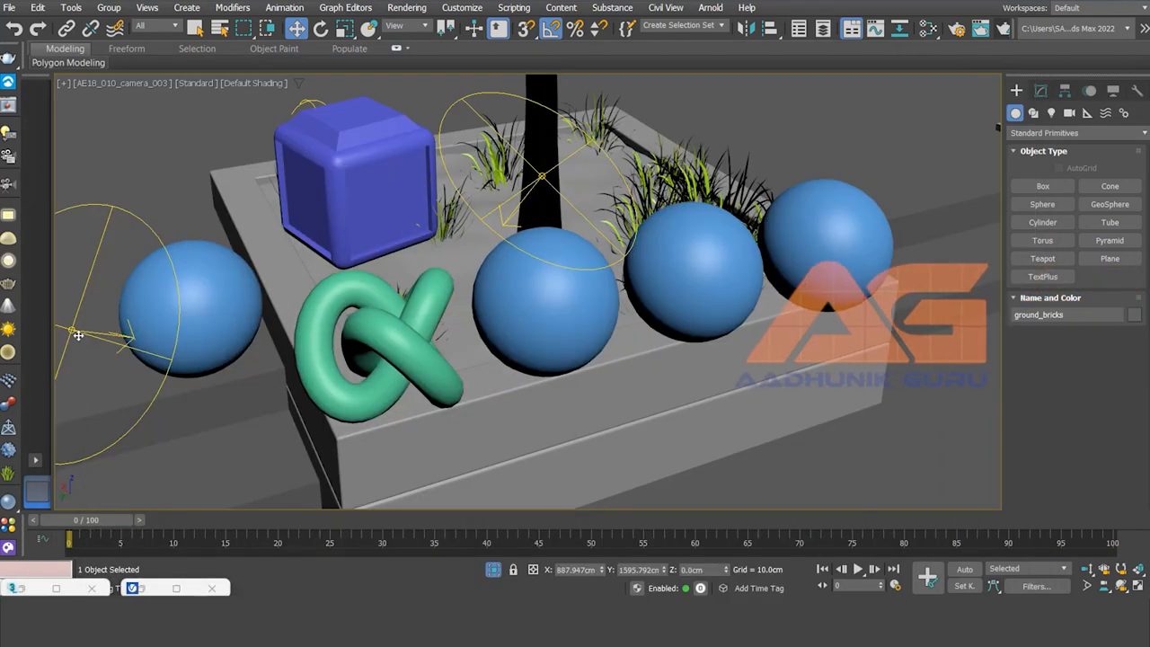
left_click(71, 330)
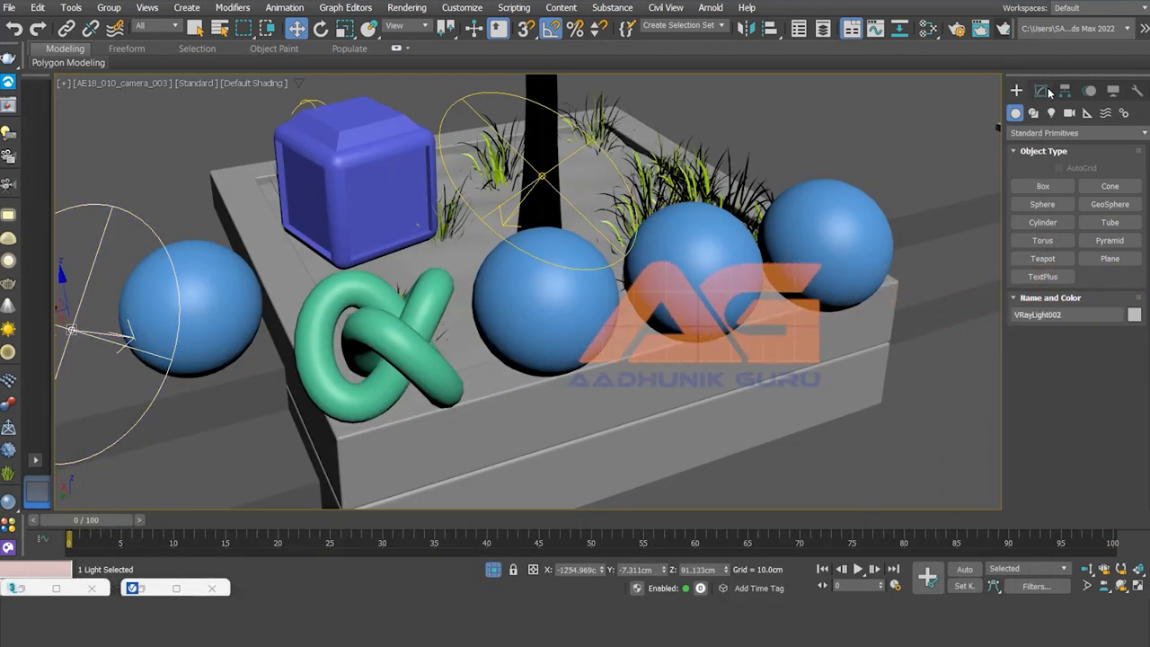
left_click(1047, 90)
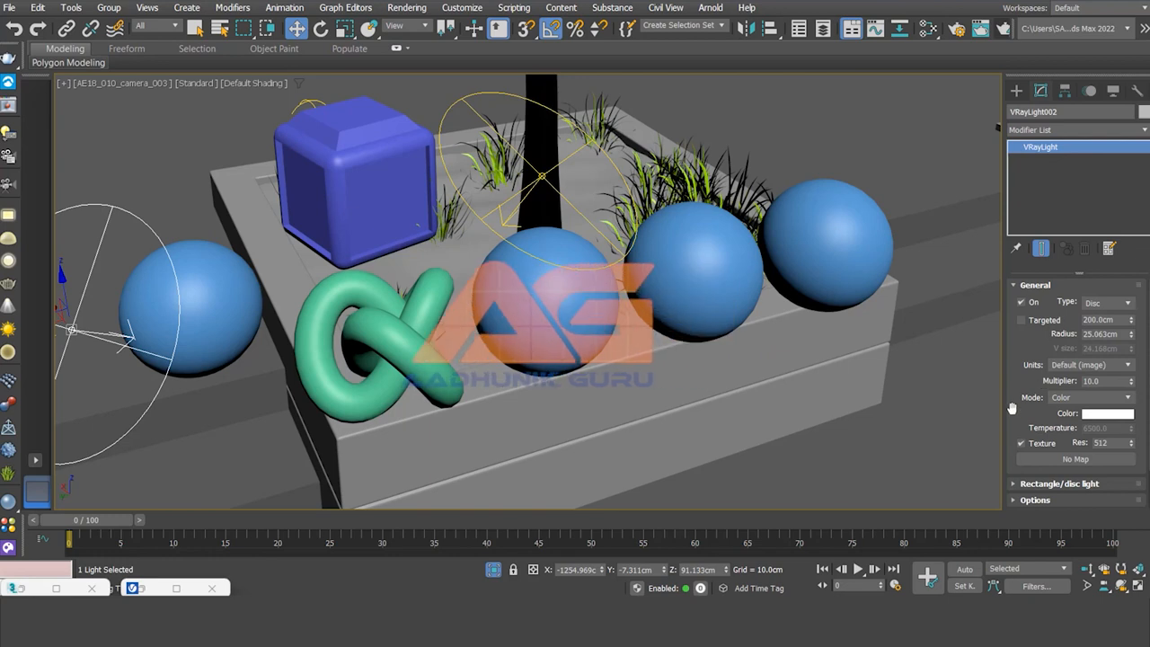
scroll(1013, 422, "down", 2)
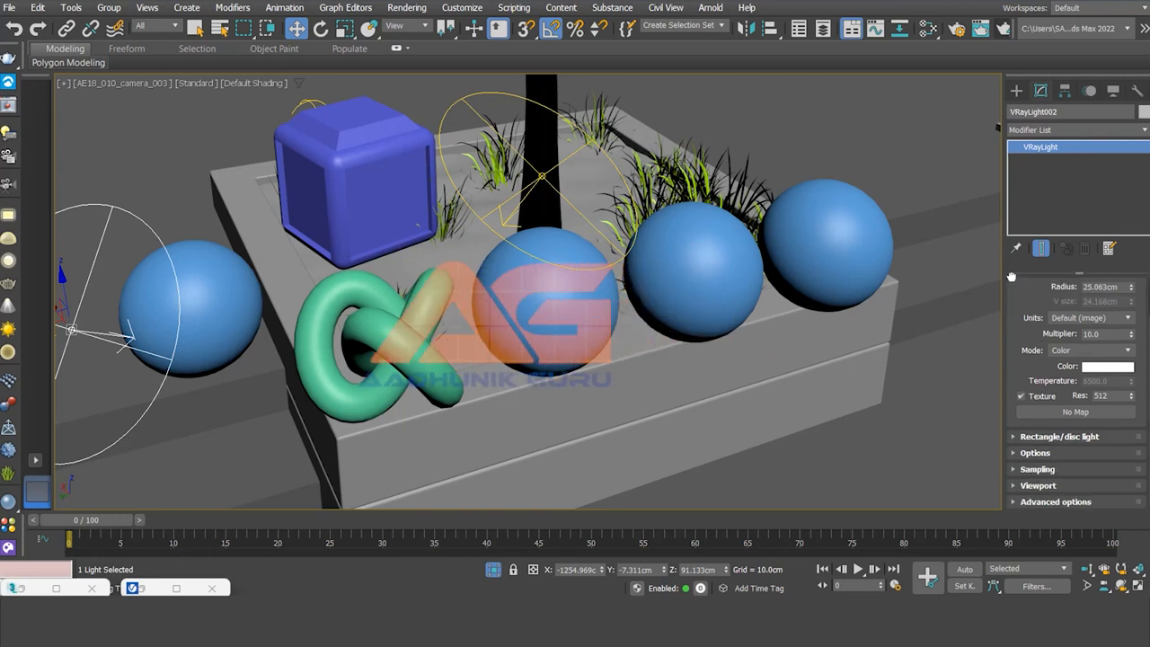
left_click(1016, 453)
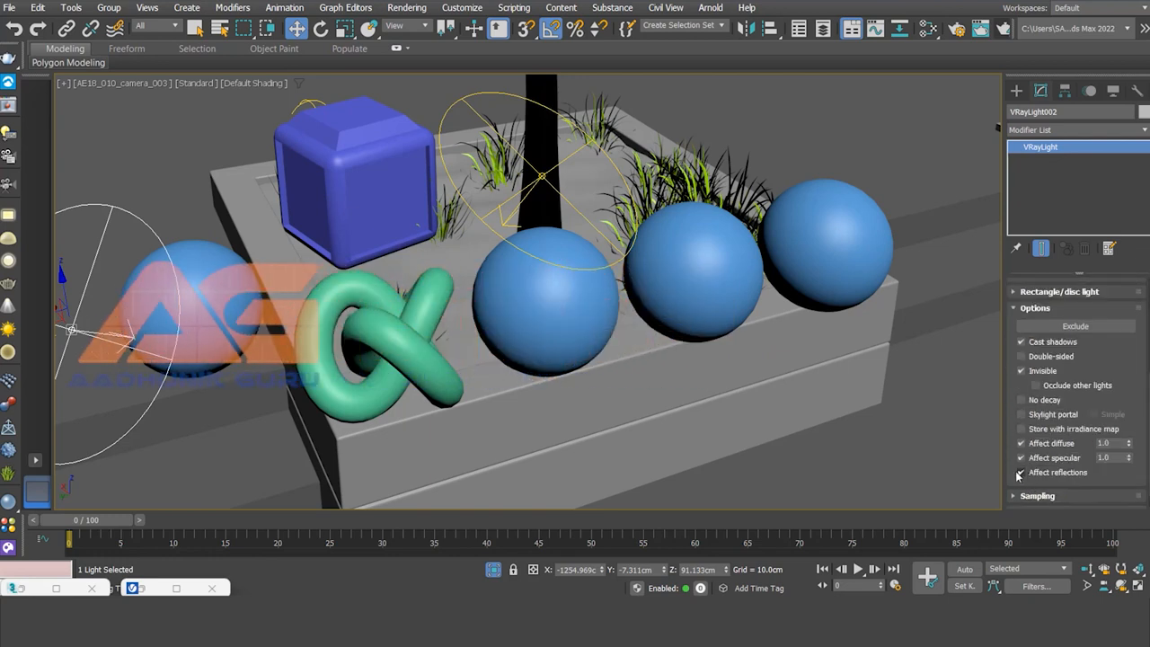
left_click(1021, 471)
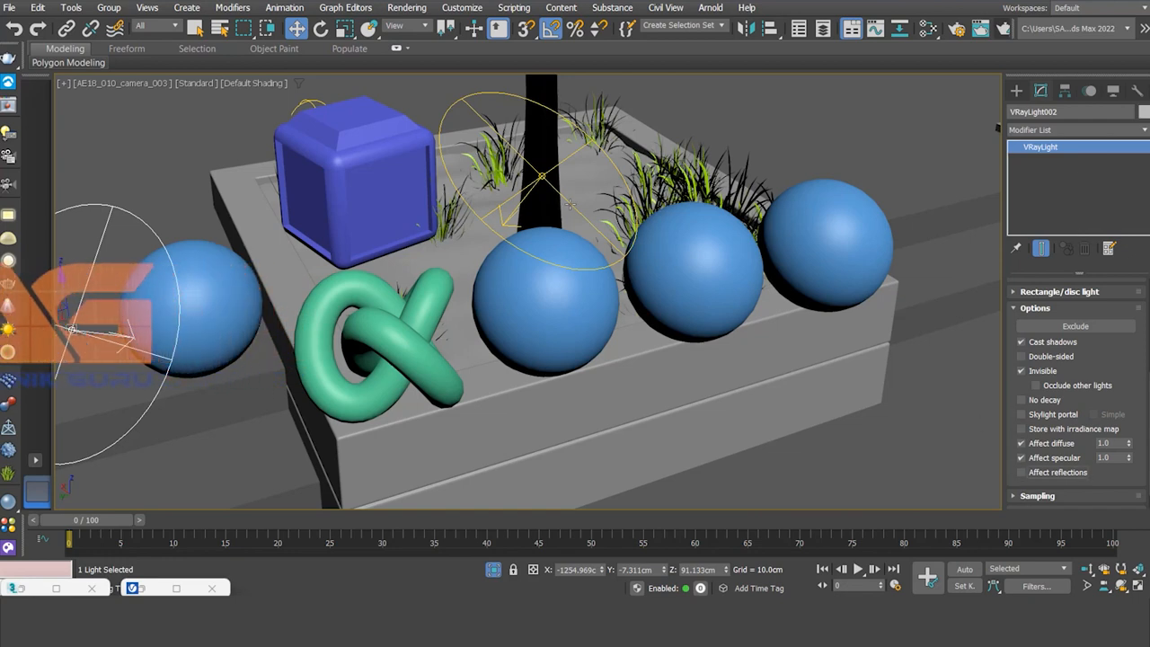
left_click(542, 172)
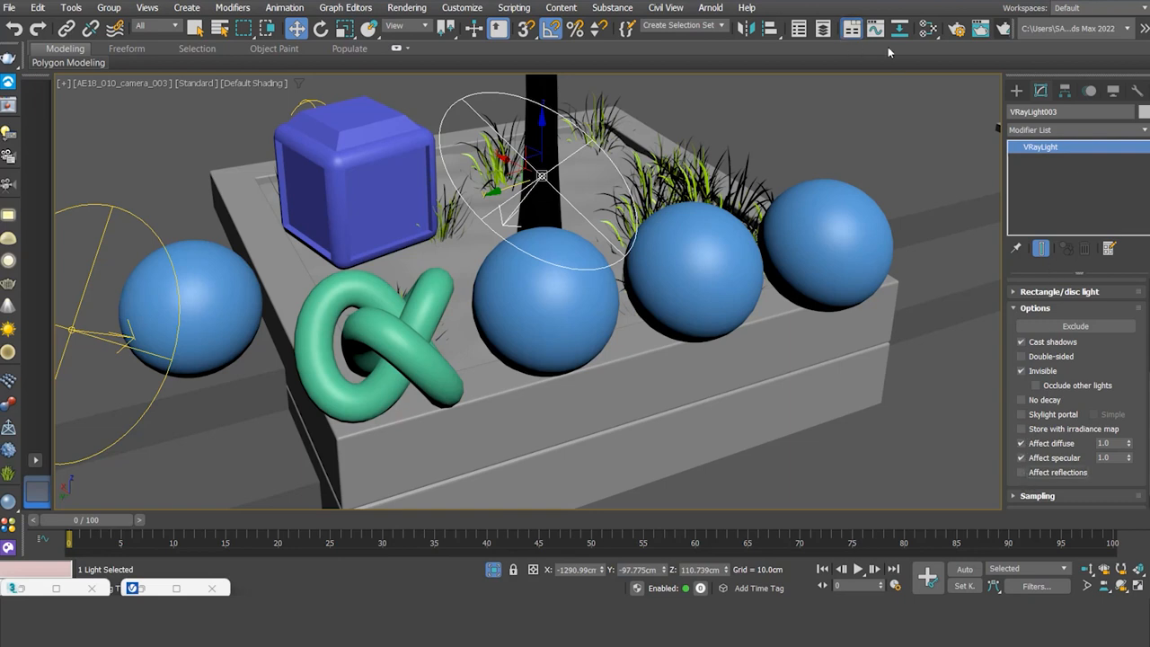
left_click(1004, 32)
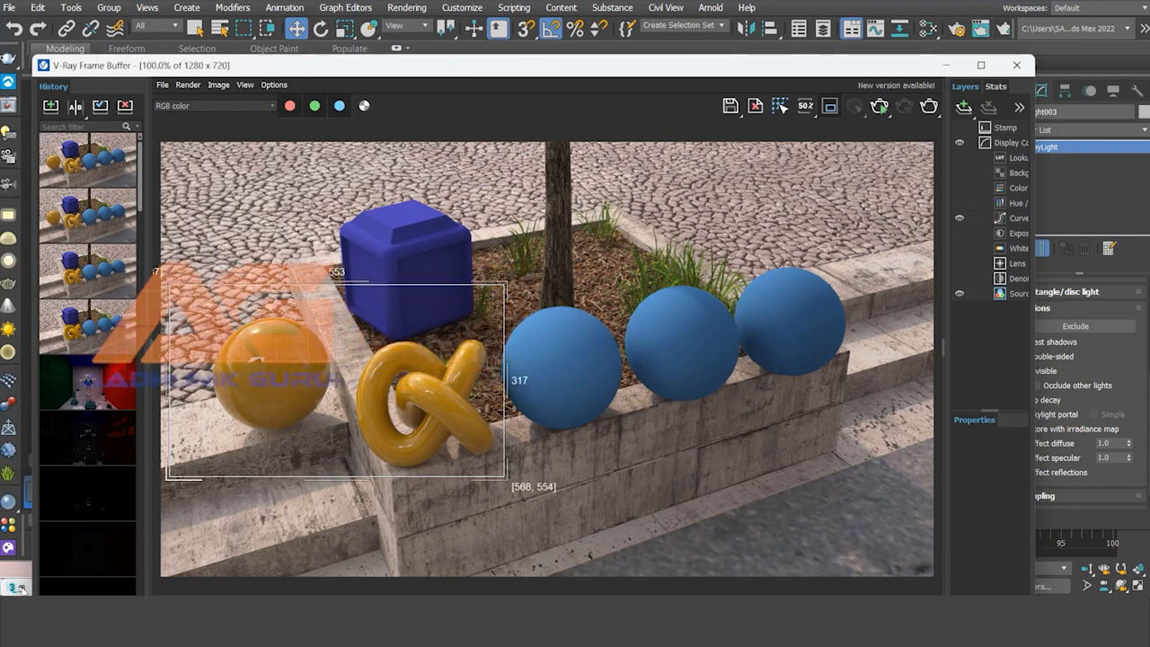
- Set the orange material's refraction IOR to 5 and render the region
left_click(20, 588)
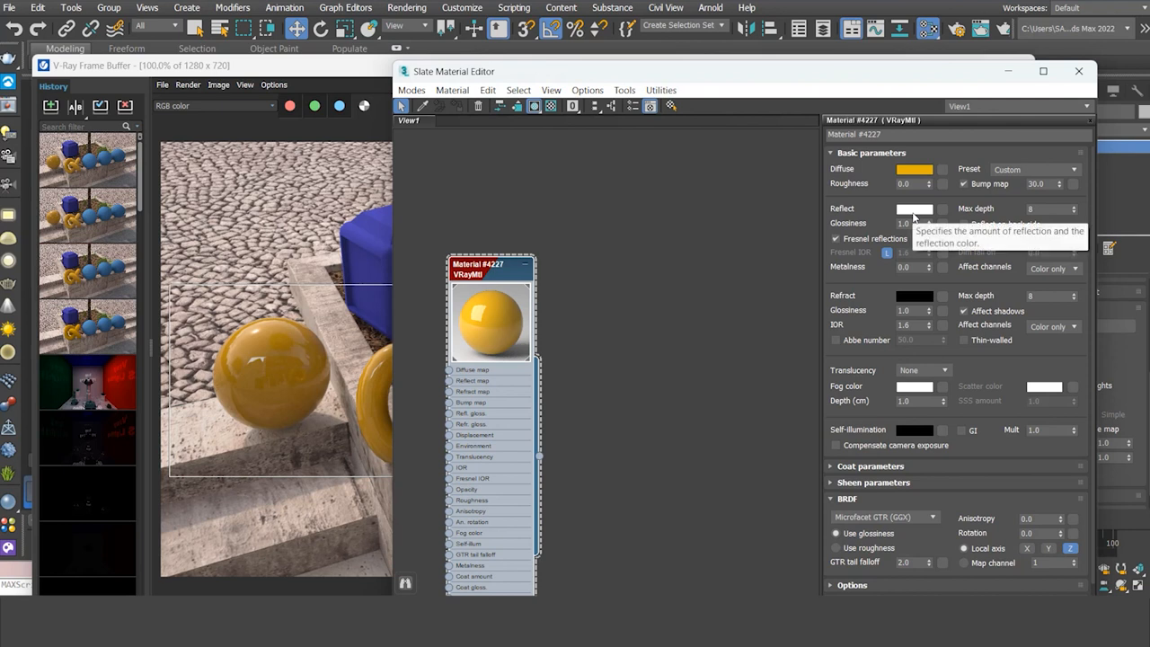
double_click(887, 325)
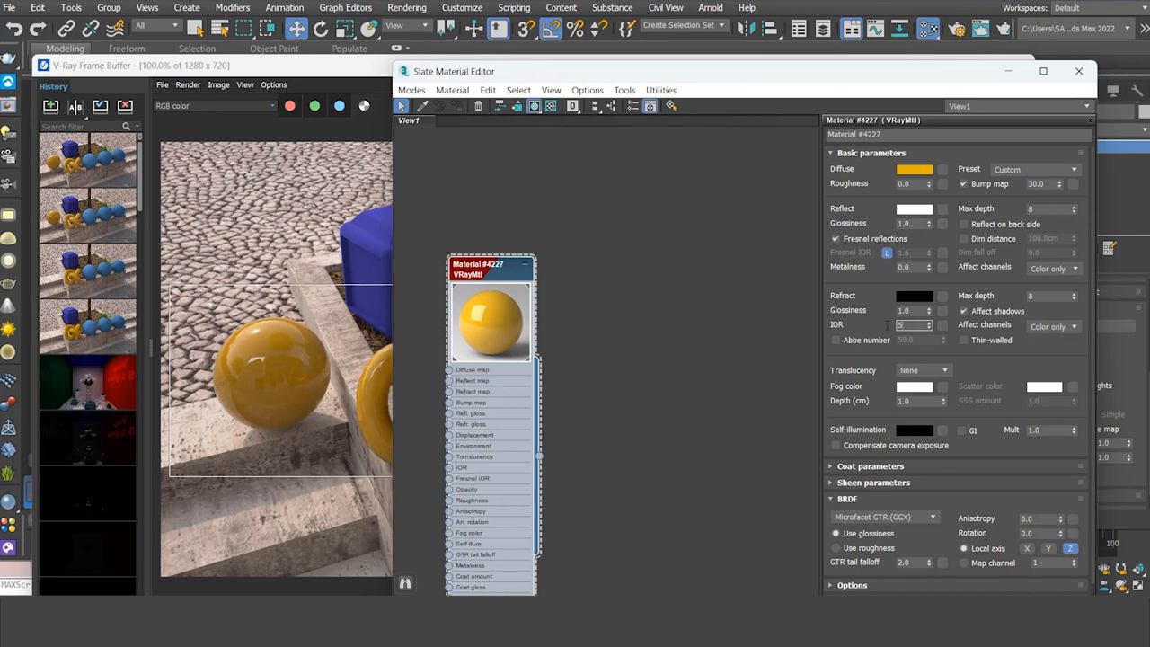
left_click(1077, 71)
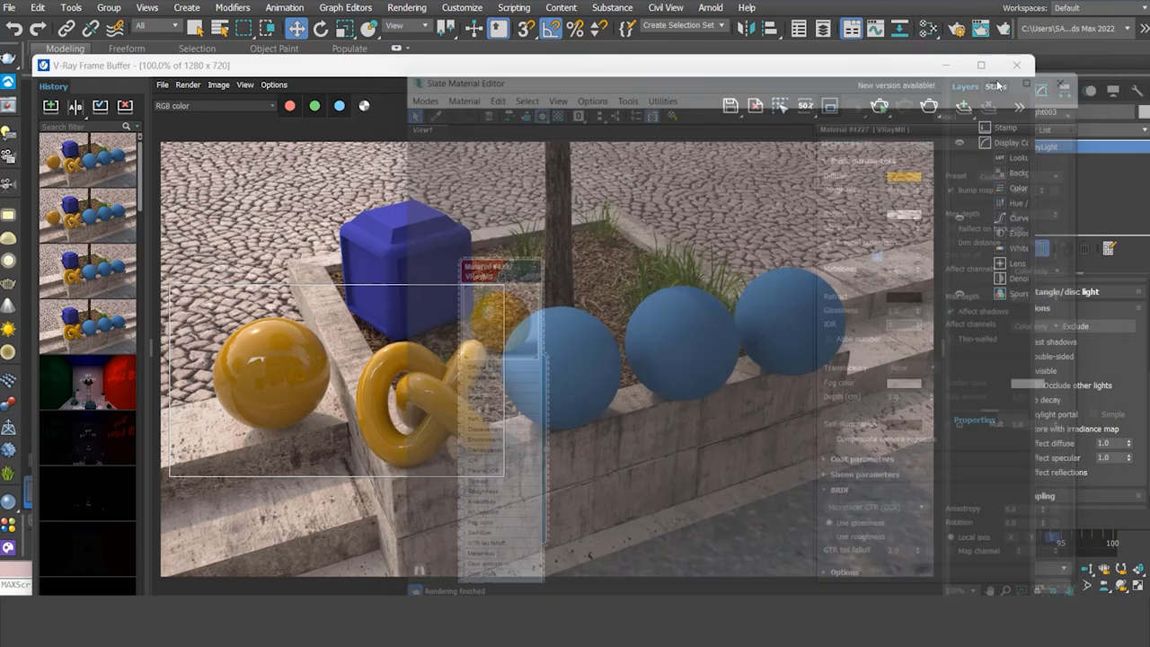
left_click(927, 110)
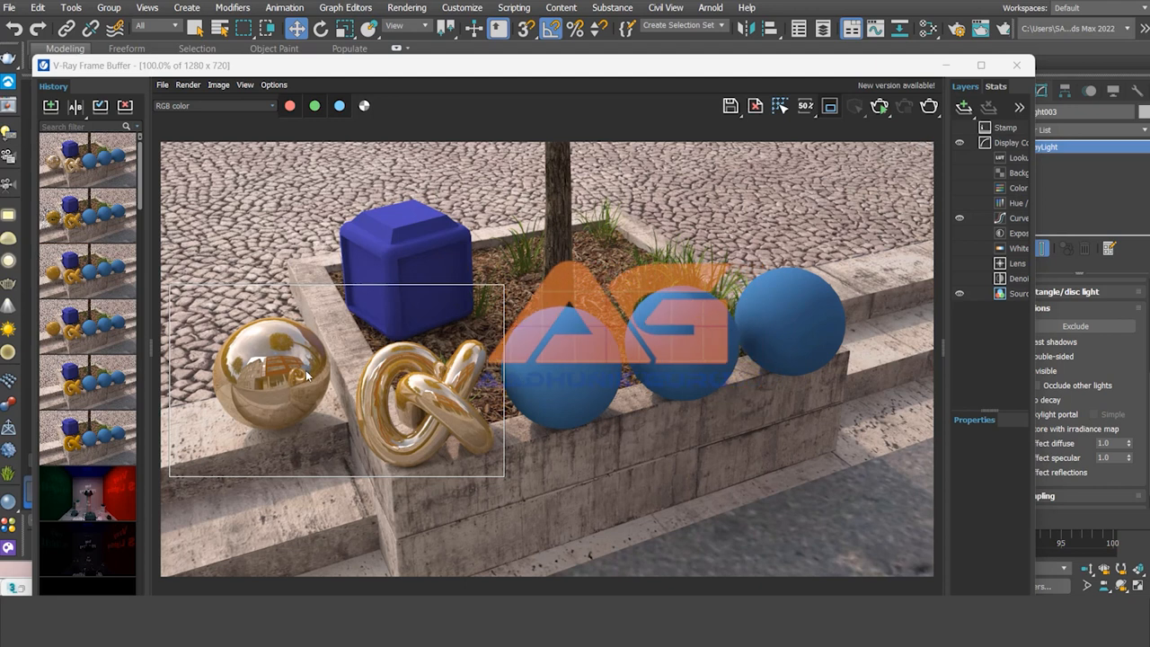
- Return the orange material's refraction IOR to 1.6 and render the region again
left_click(16, 587)
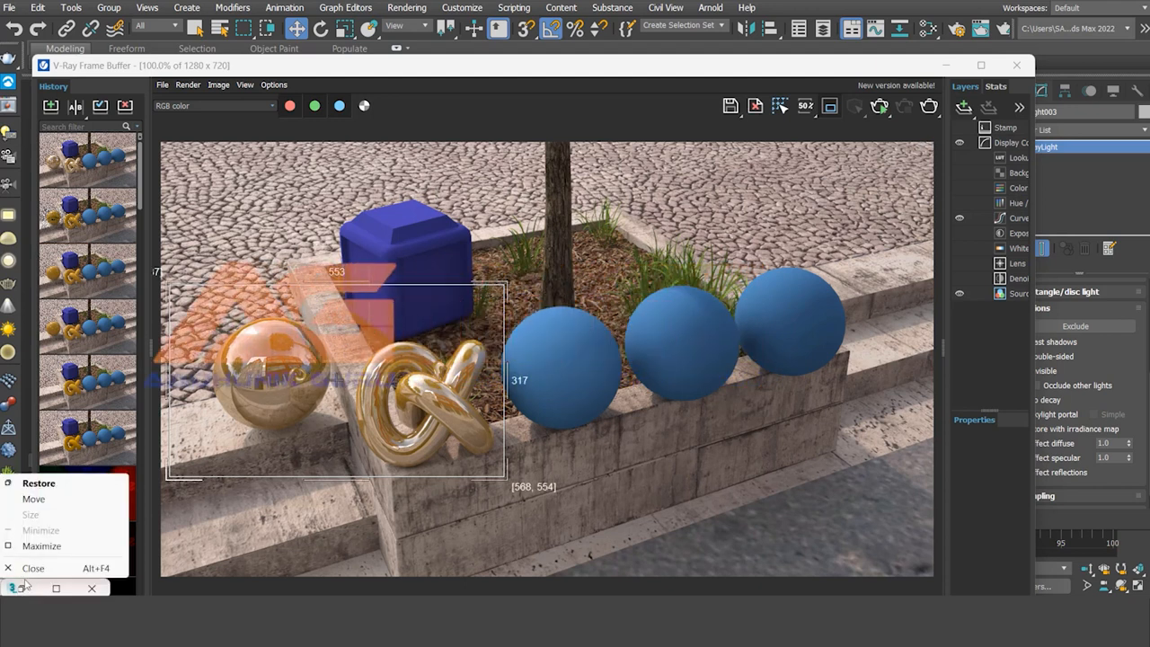
left_click(38, 483)
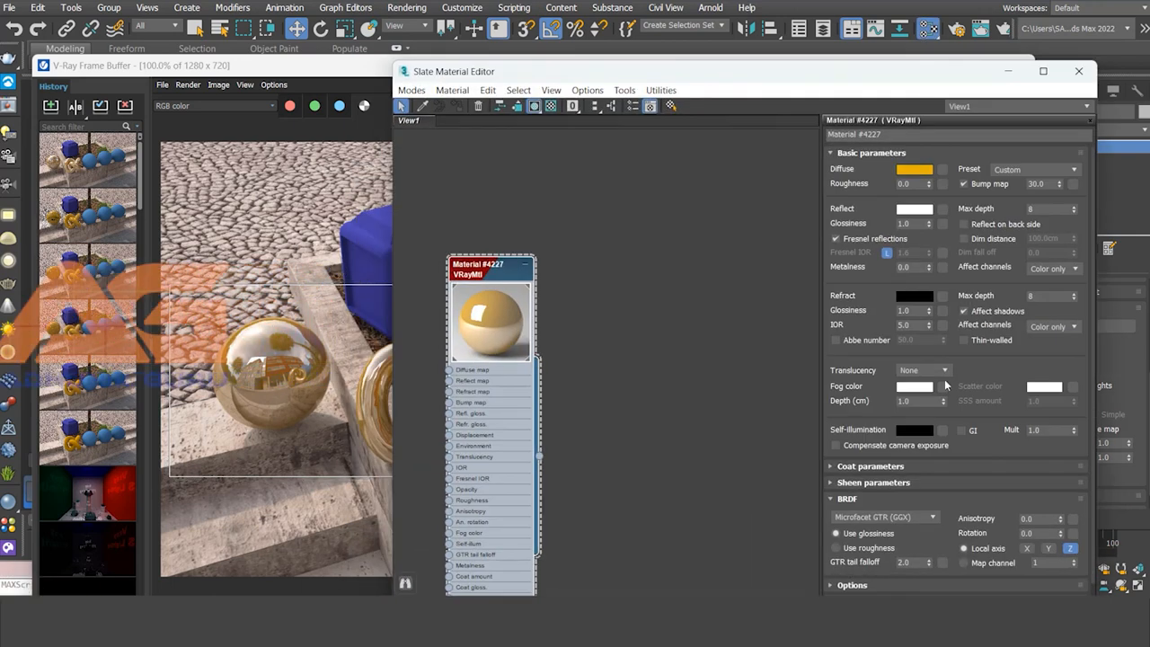
double_click(903, 325)
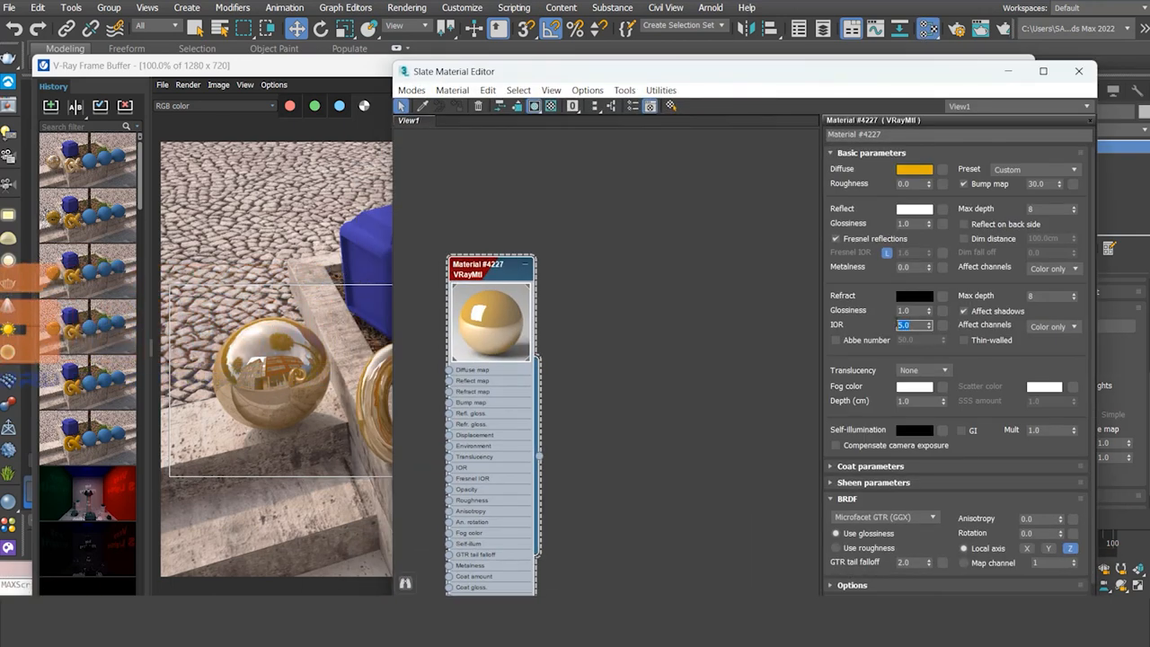
type("1.6")
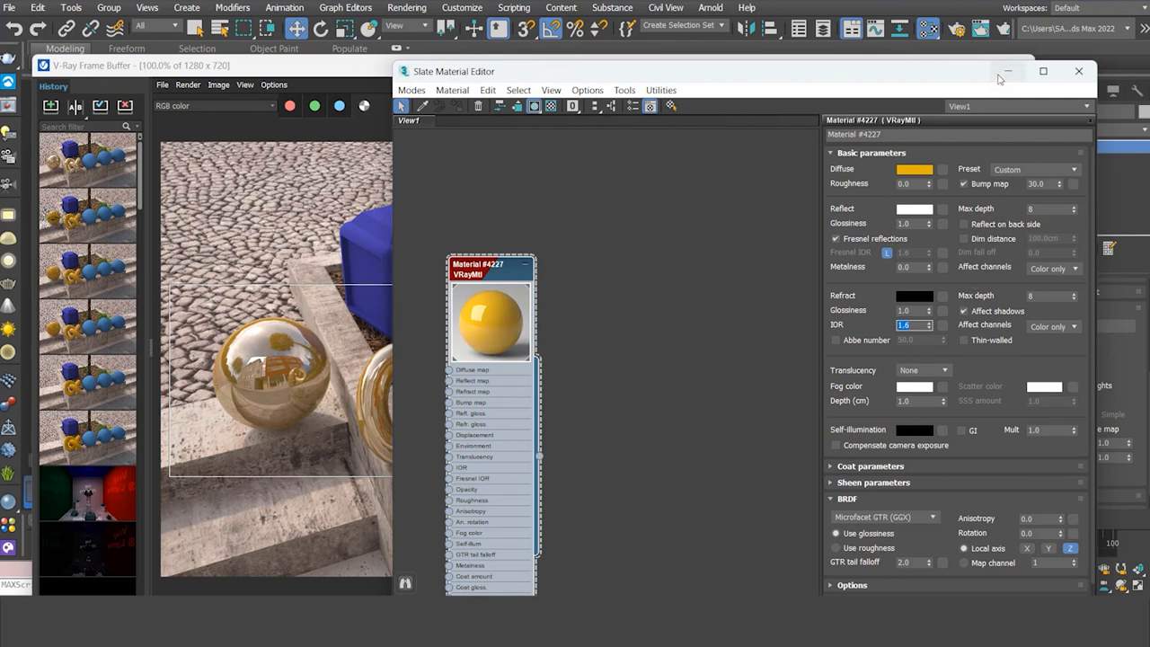
left_click(1007, 72)
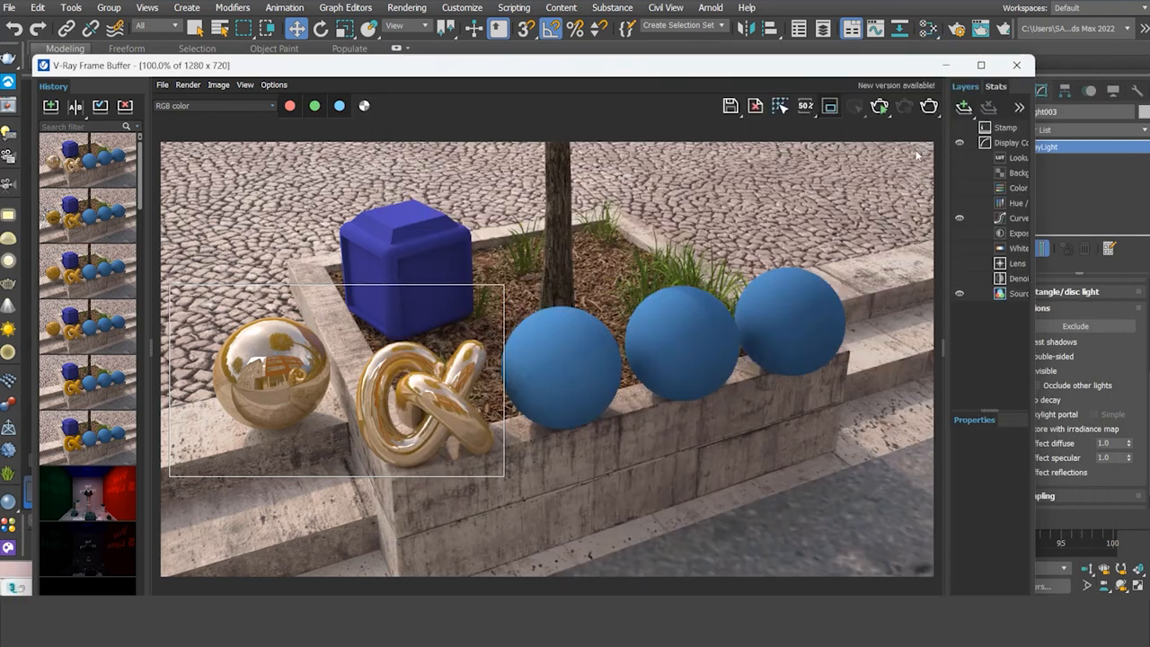
left_click(927, 108)
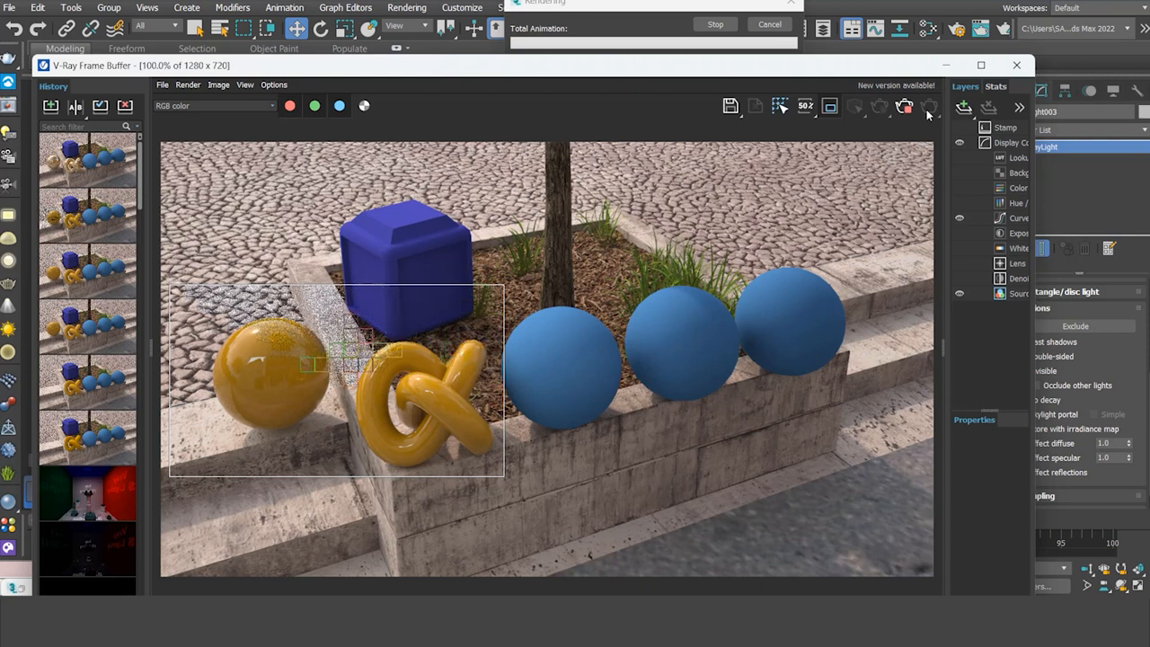
- Remove the orange material's node from the Slate Material Editor view and add a new VRayMtl
key("m")
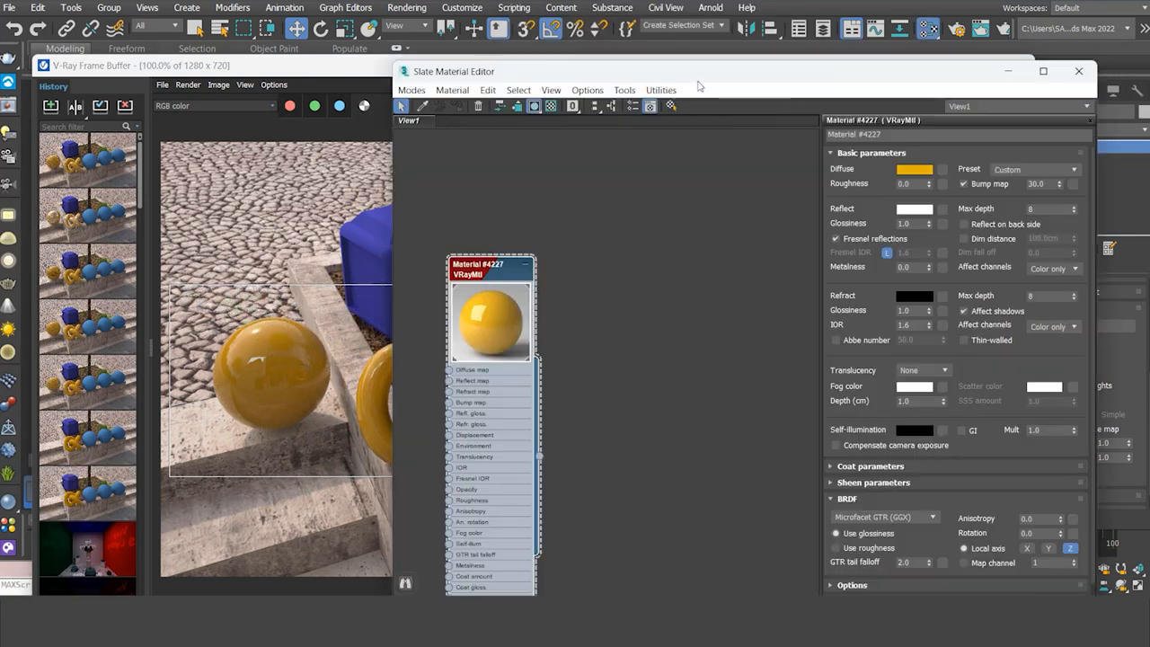
left_click_drag(694, 81, 668, 67)
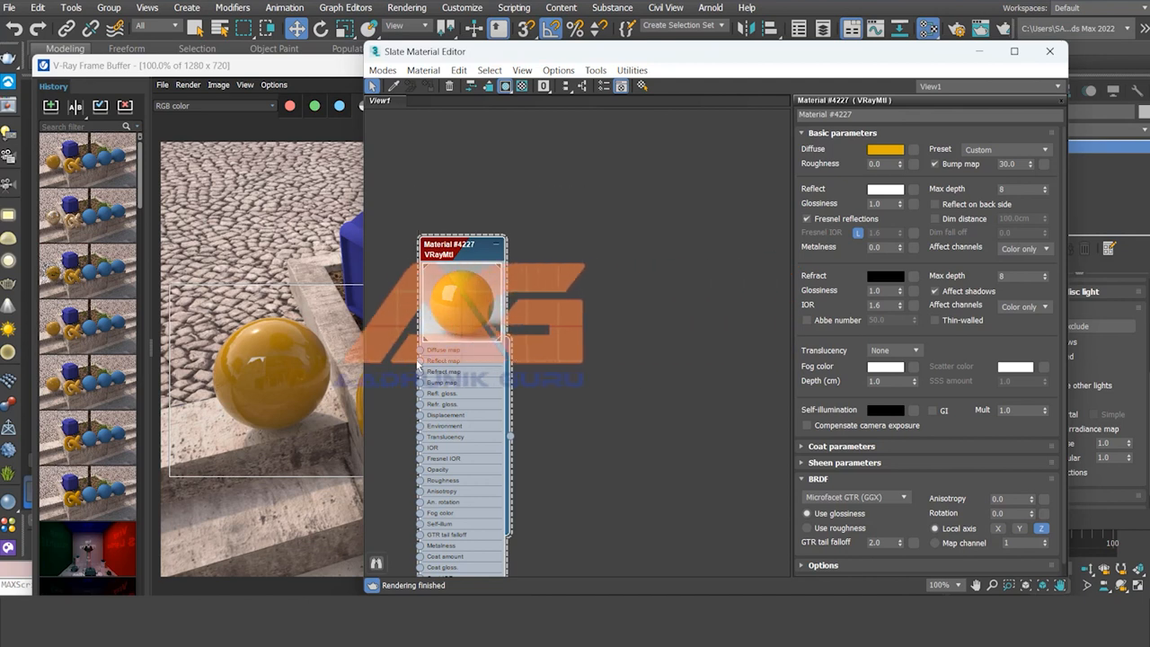
key("Delete")
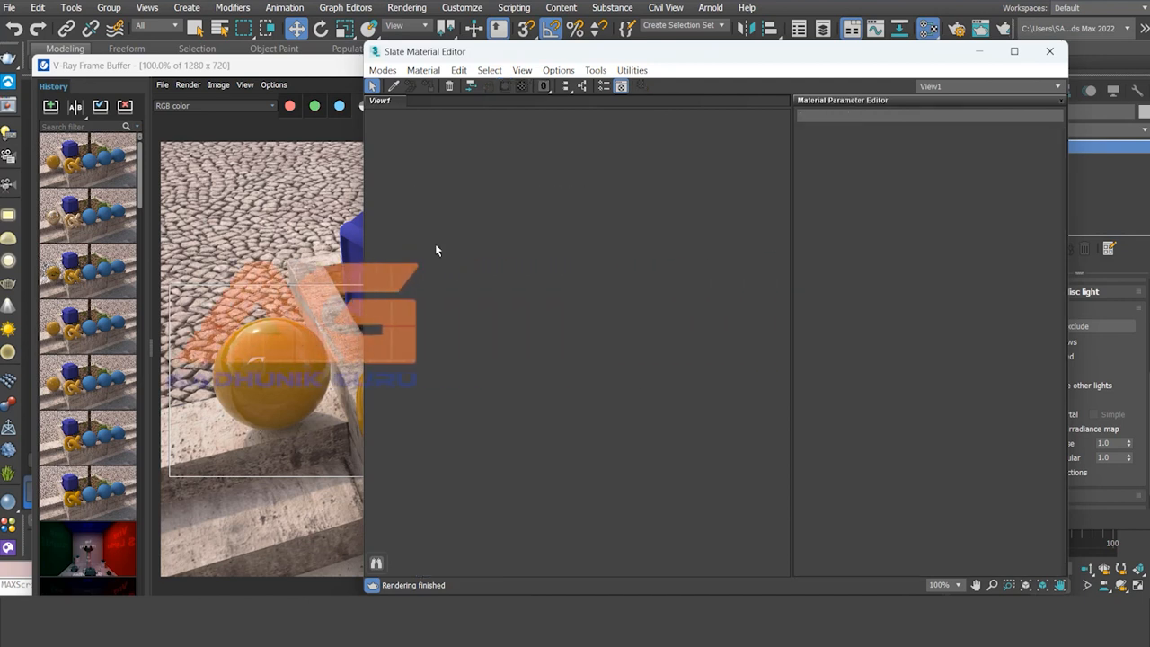
right_click(474, 250)
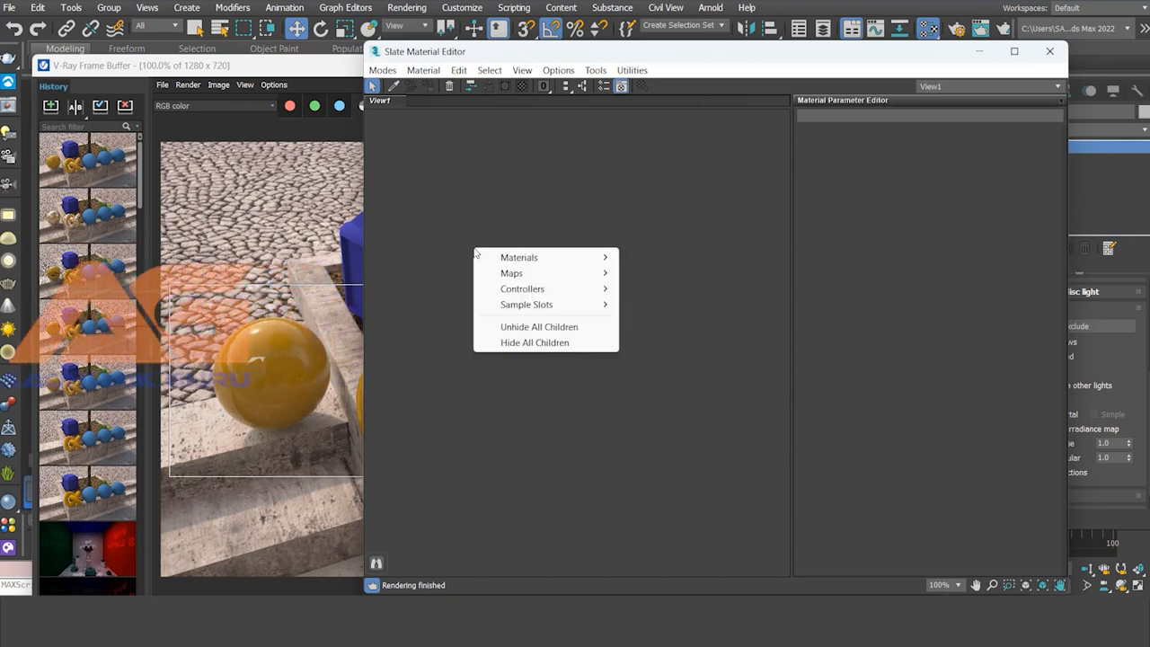
mouse_move(573, 258)
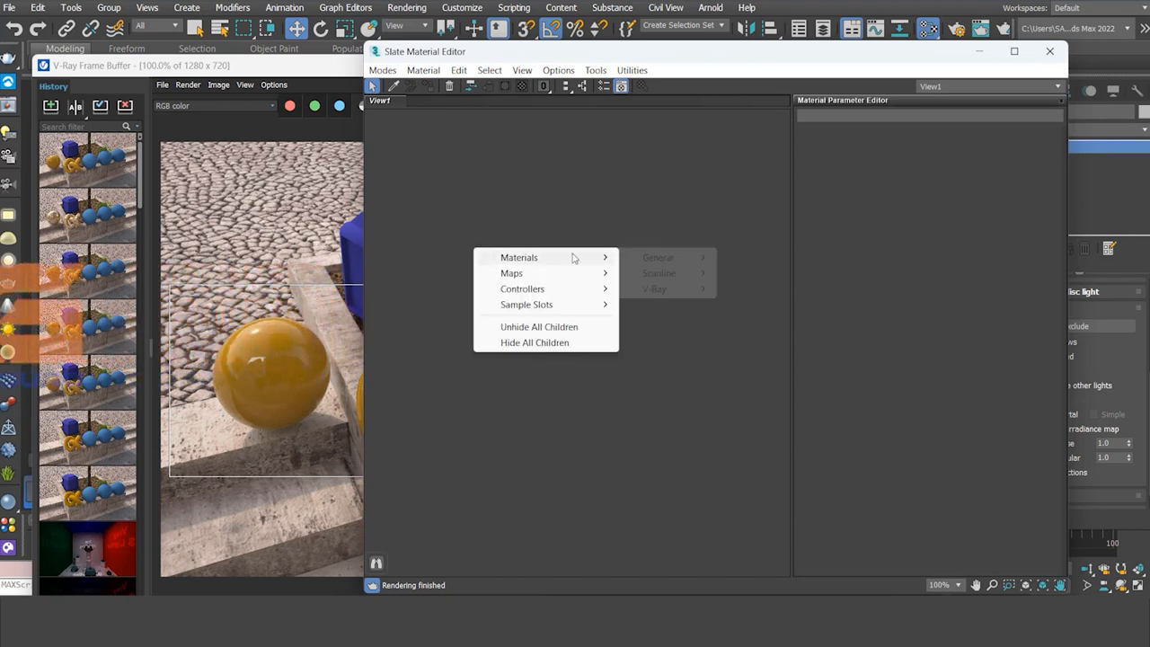
mouse_move(671, 291)
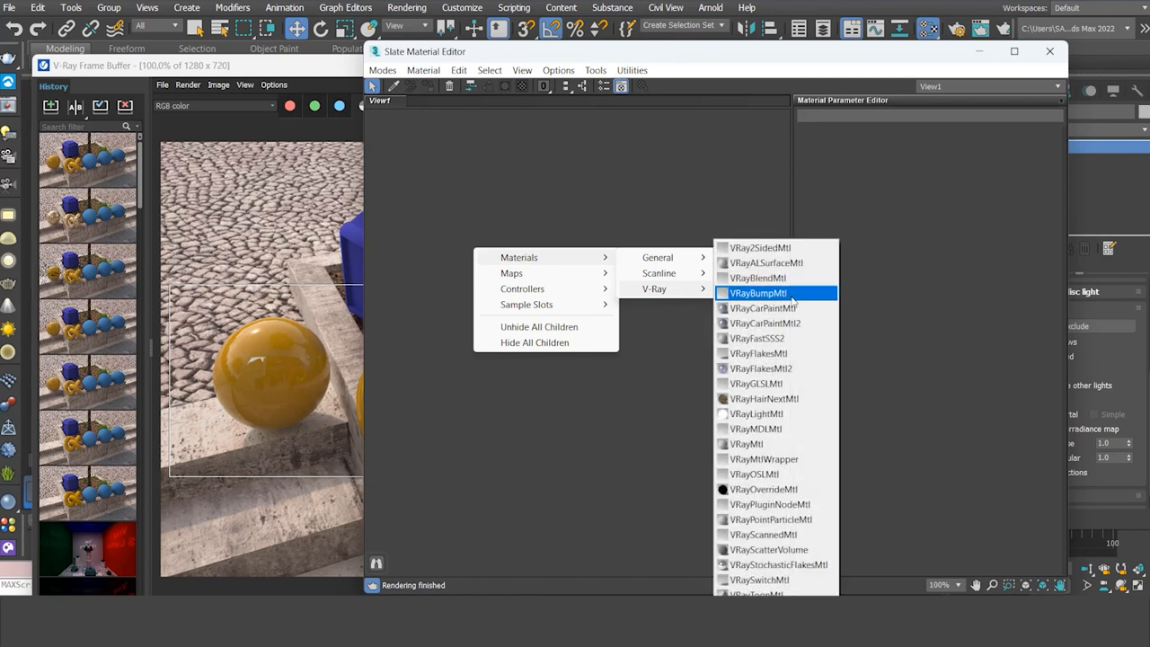
left_click(749, 444)
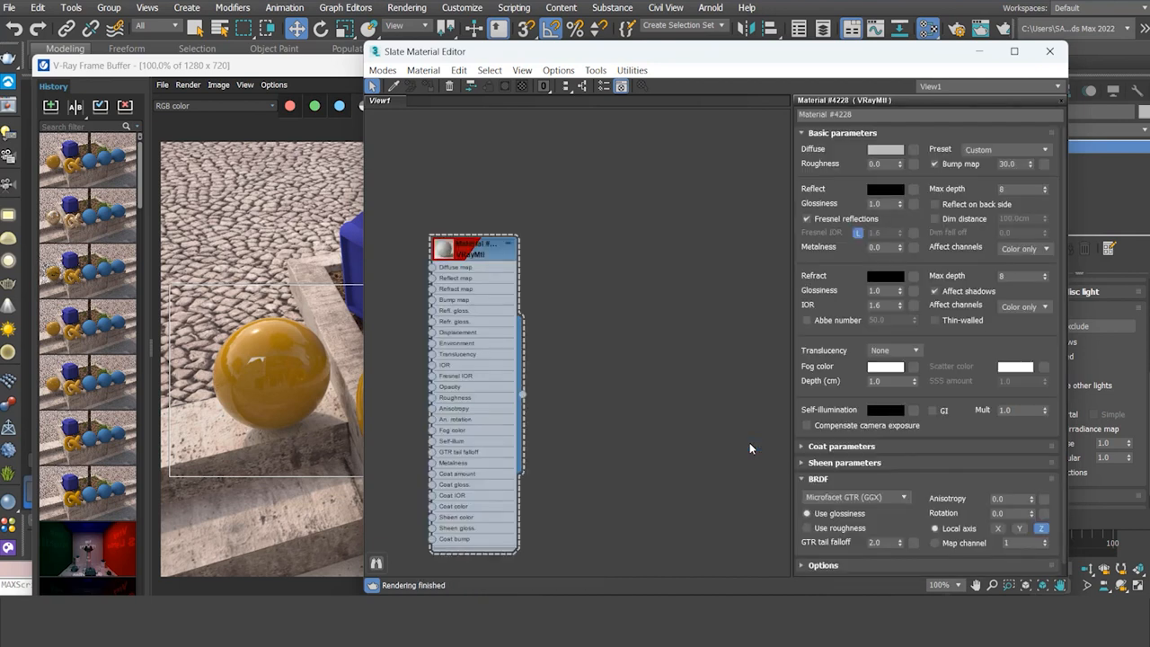
- Set the new material's diffuse color to black and its reflection color to pure white (255)
left_click(884, 149)
left_click_drag(680, 258, 679, 199)
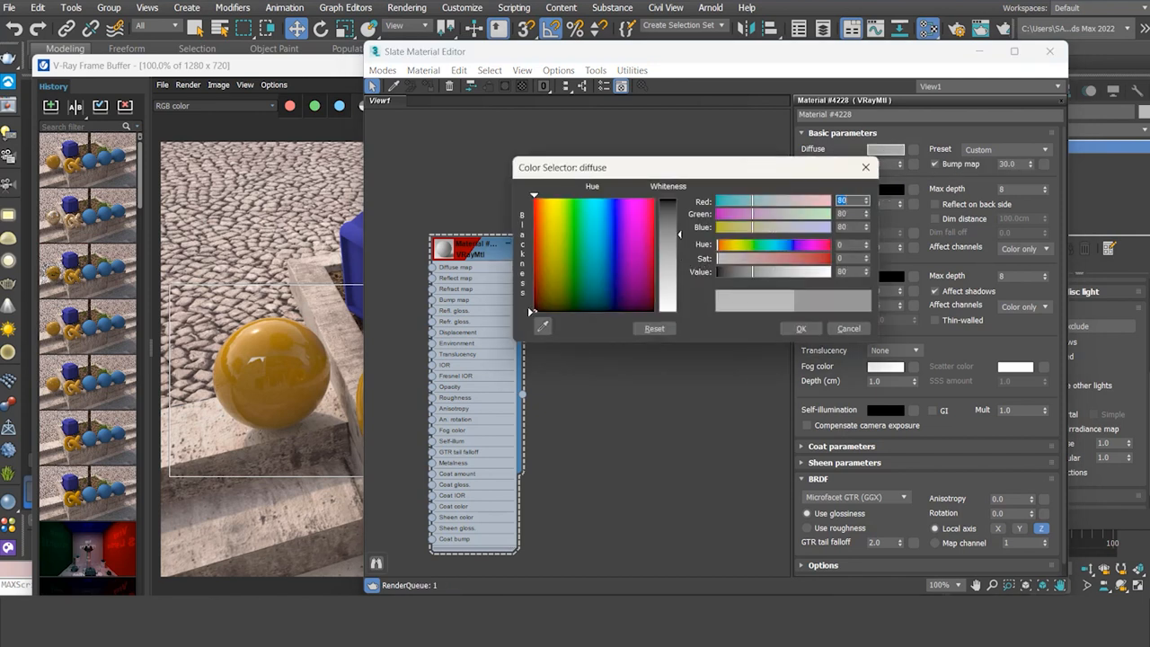
left_click(800, 328)
left_click(884, 189)
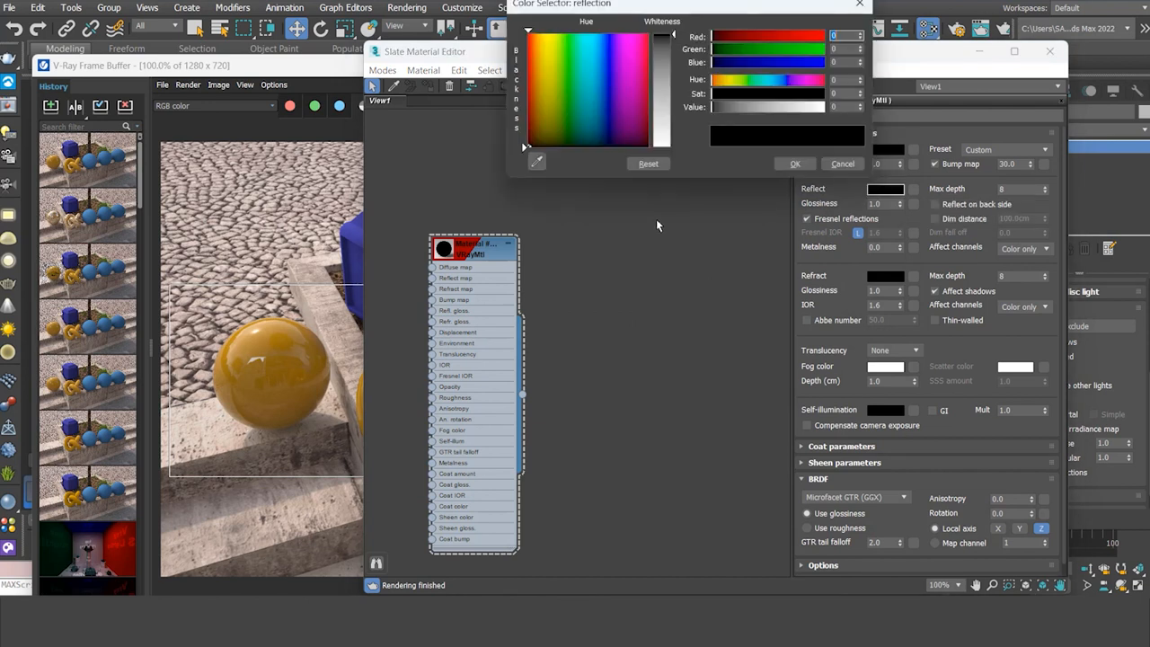
left_click_drag(668, 63, 672, 147)
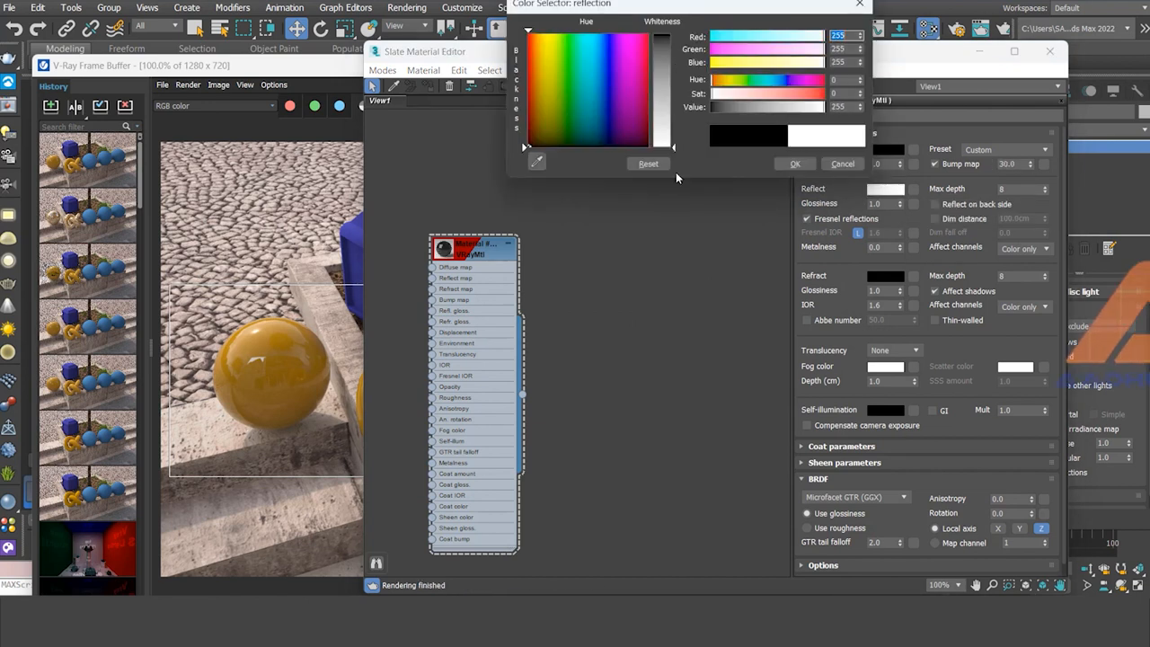
left_click(793, 164)
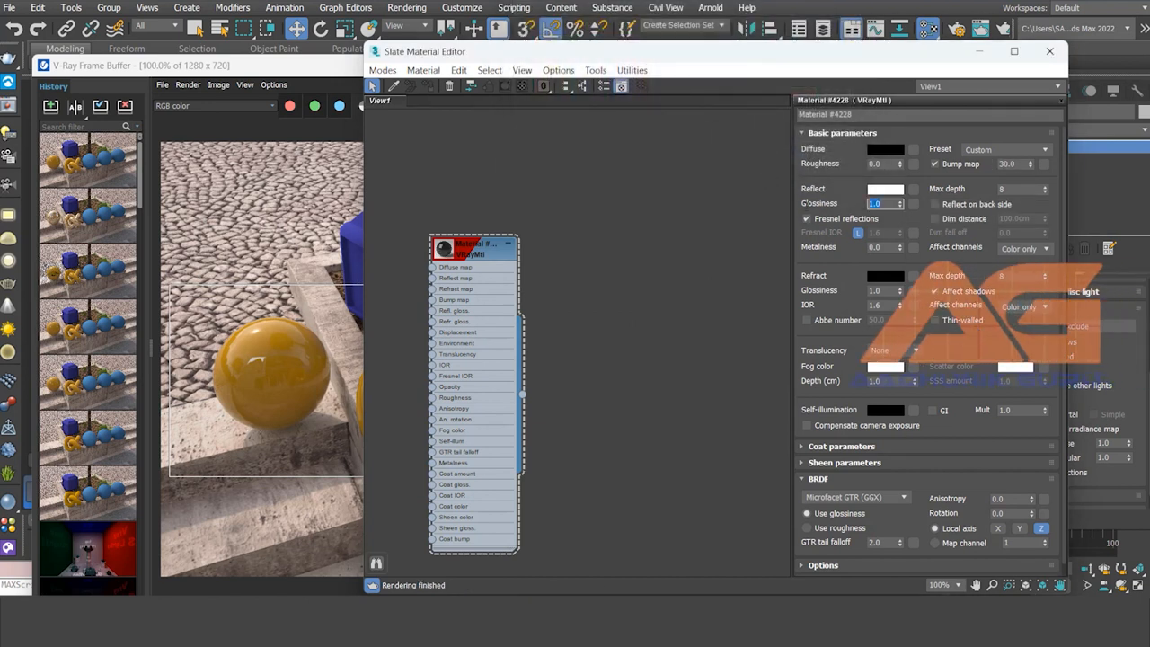
- Set the black material's reflection glossiness to 0.8 and enlarge its node preview
type(".8")
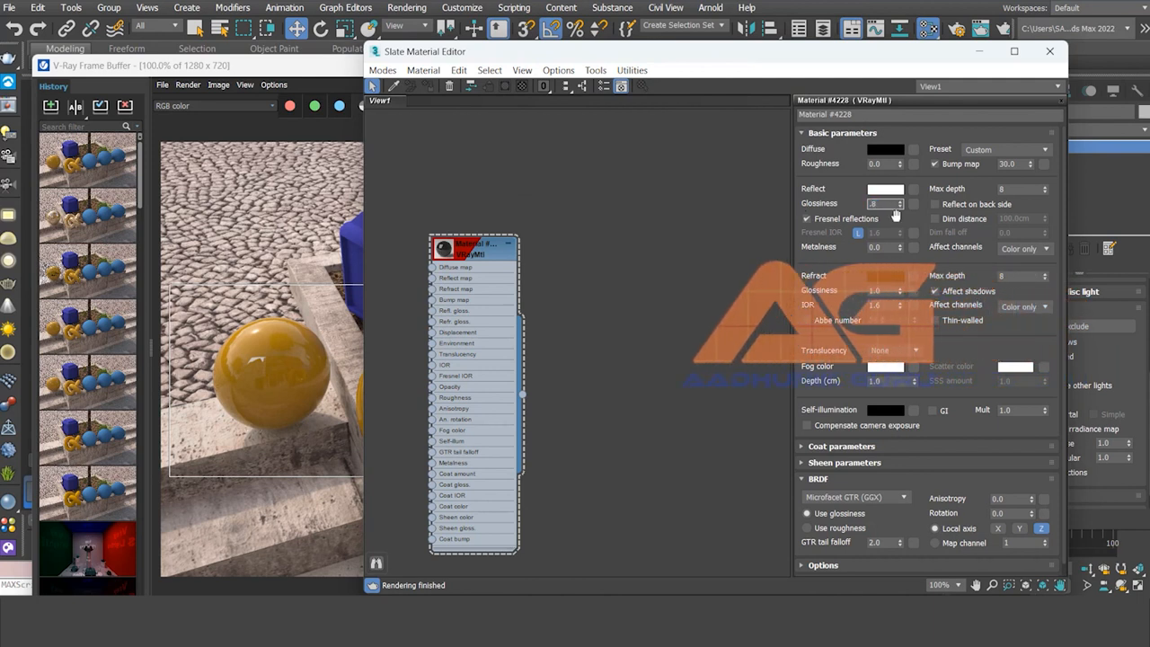
key("Return")
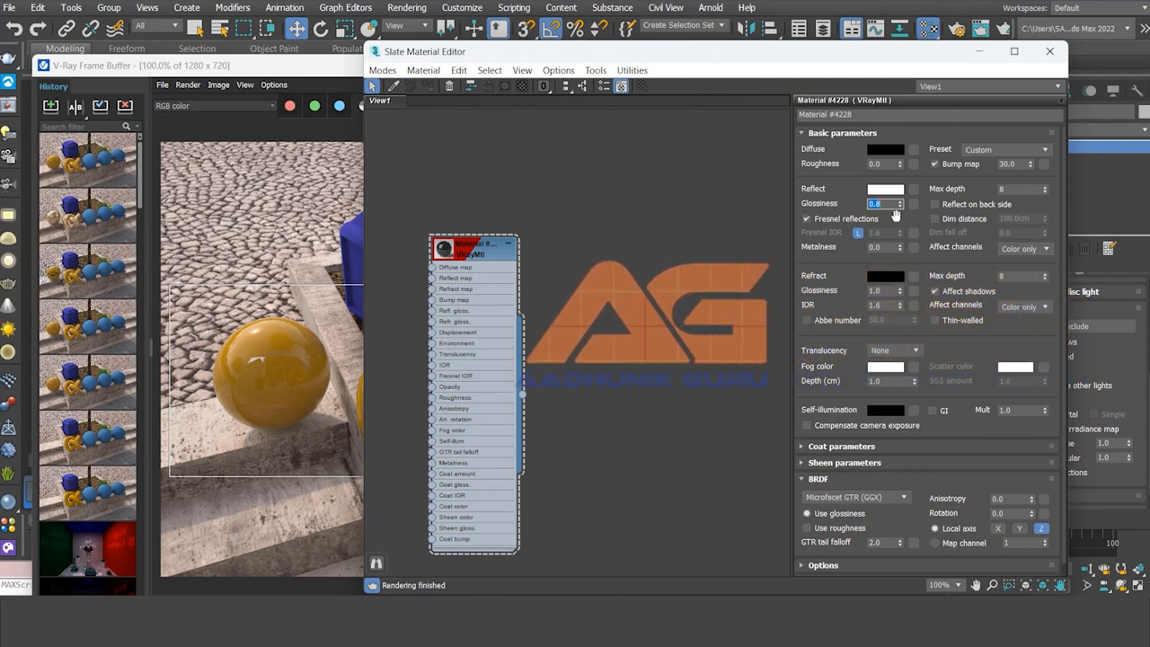
double_click(445, 250)
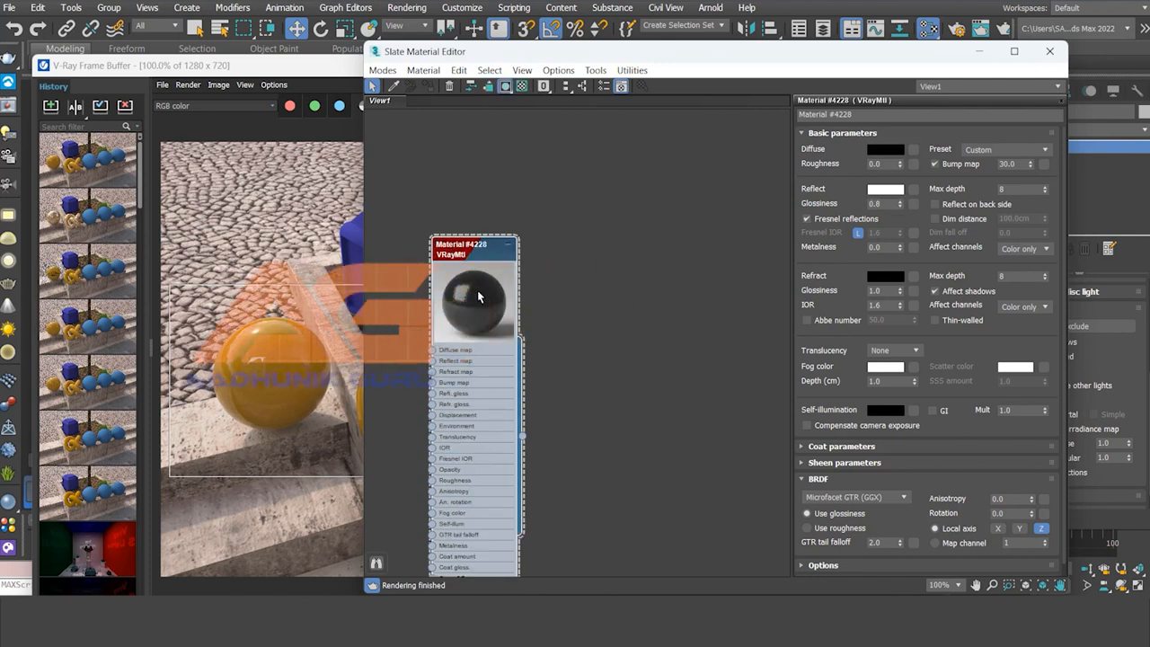
- Assign the new black VRayMtl to the blue sphere nearest the torus knot inside the planter edge
left_click(347, 80)
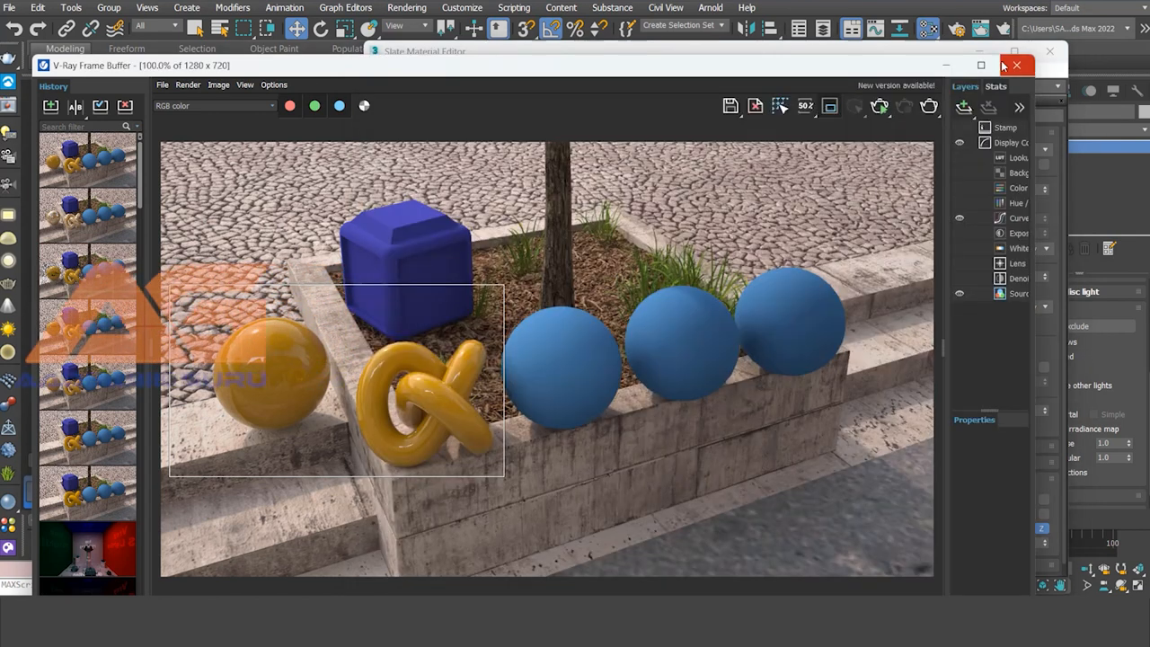
left_click(943, 65)
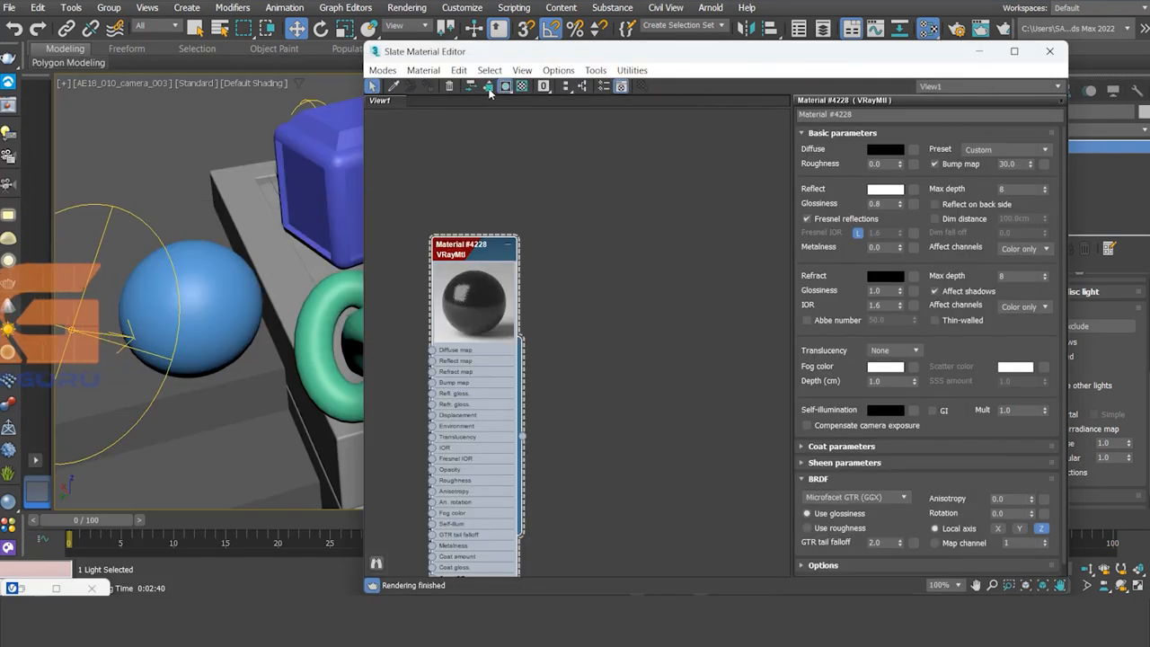
left_click_drag(542, 56, 699, 150)
left_click(507, 297)
left_click(593, 183)
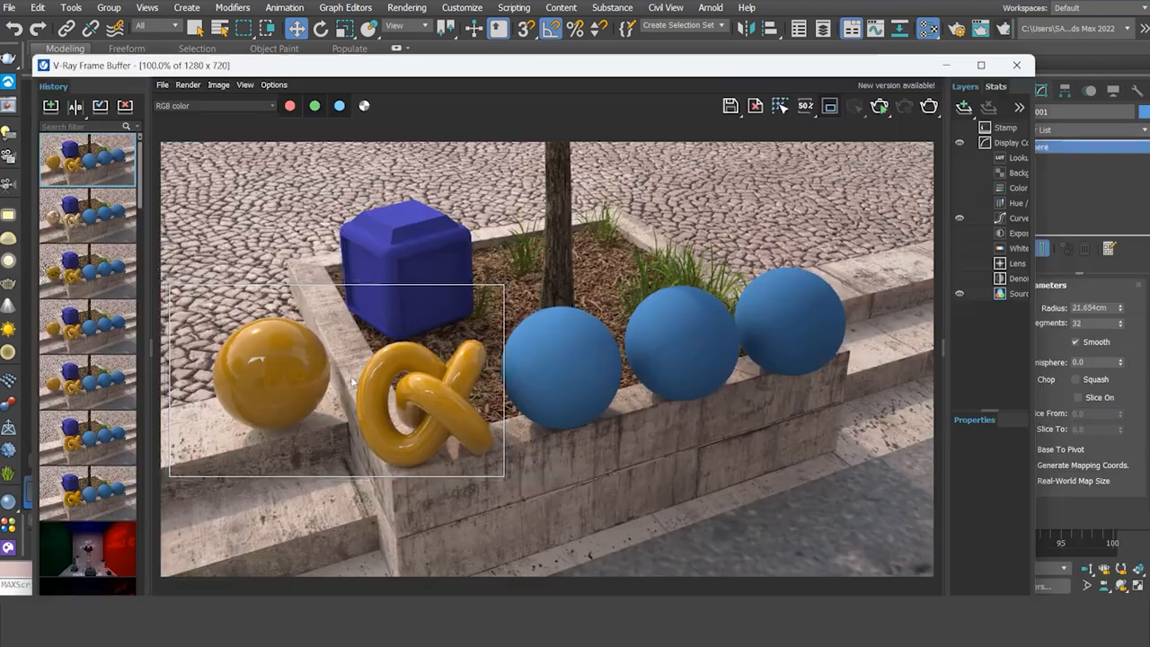
- Fit the render region tightly around the blue sphere beside the torus knot and render it
left_click_drag(335, 382, 564, 375)
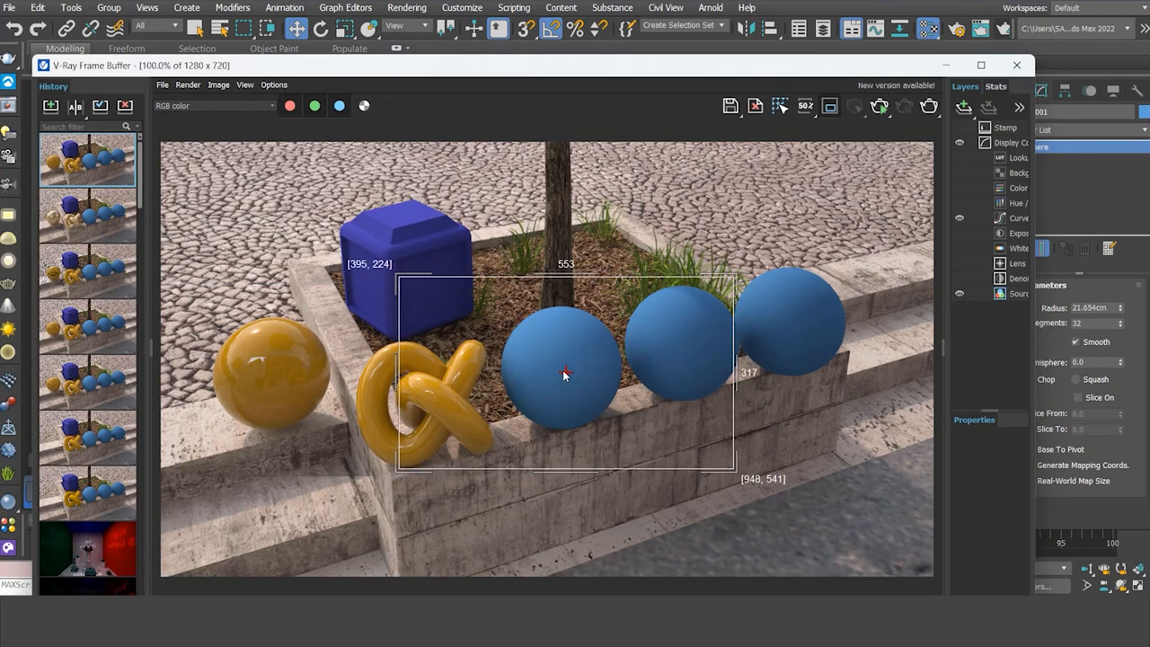
left_click_drag(395, 379, 510, 383)
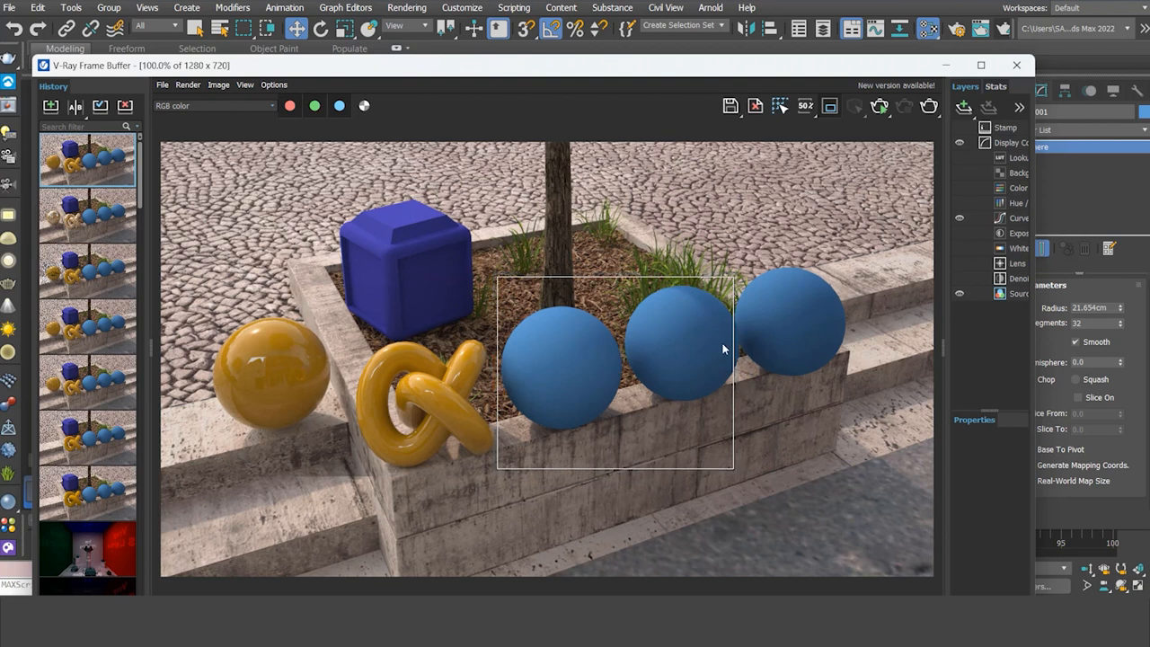
left_click_drag(735, 373, 628, 374)
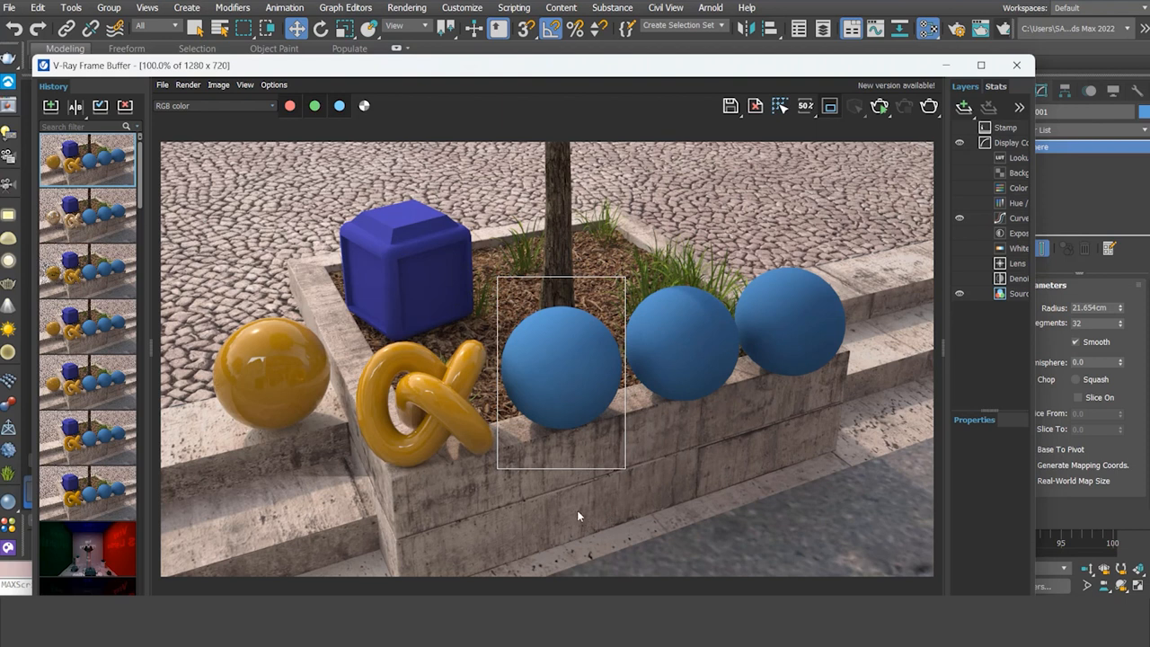
left_click_drag(563, 471, 573, 430)
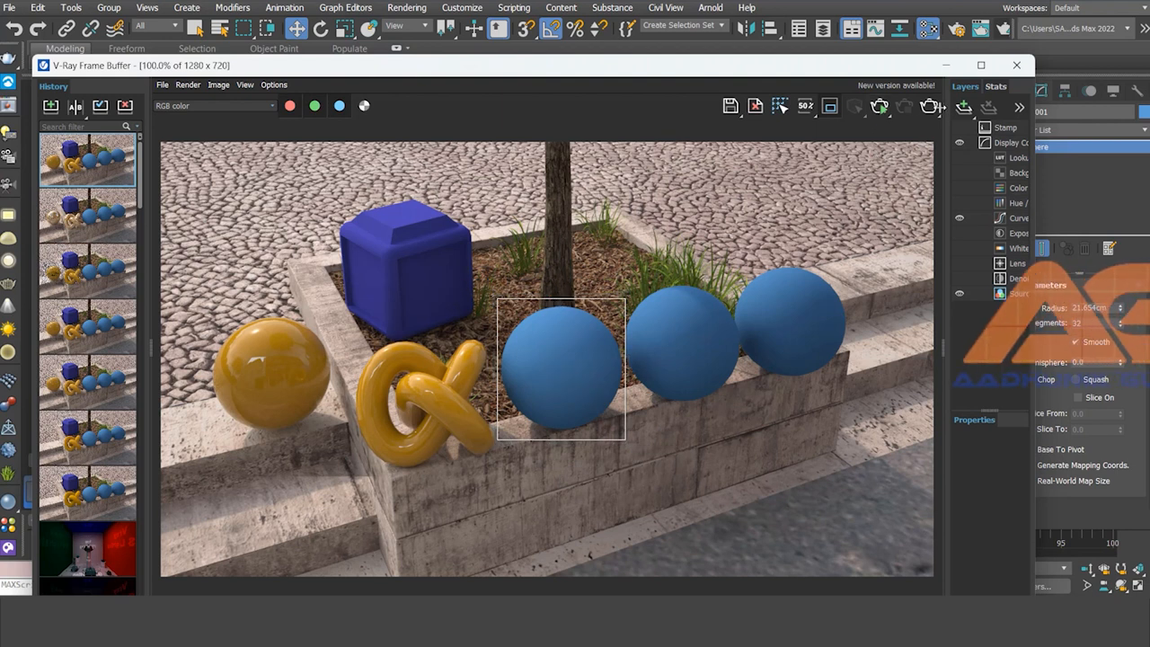
left_click(879, 107)
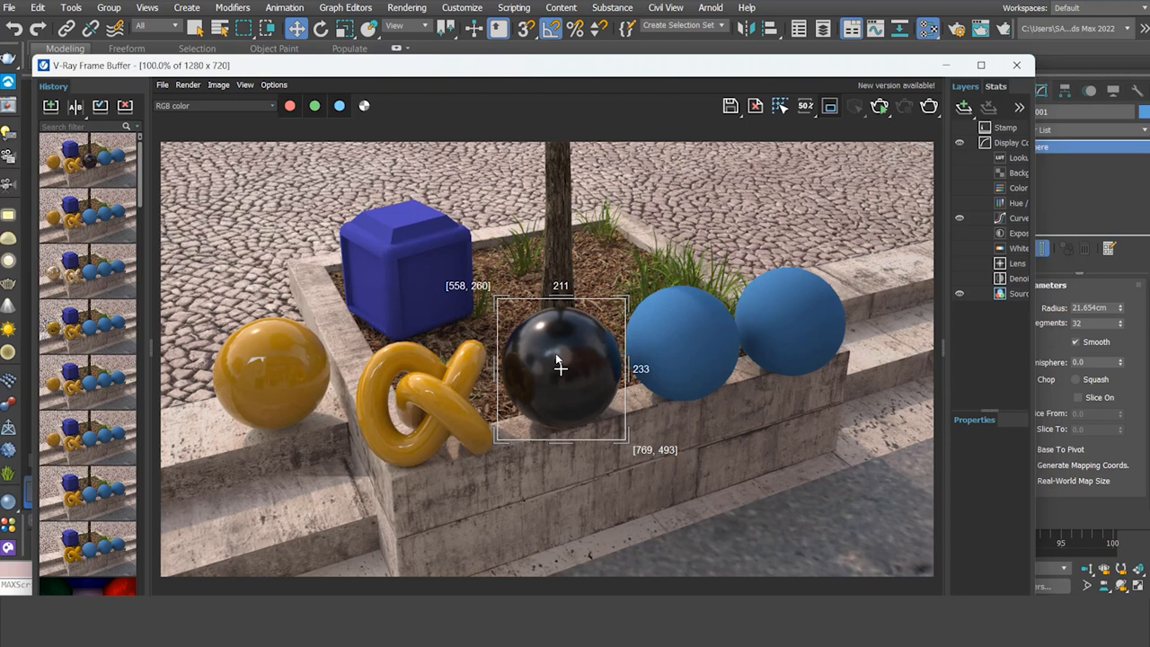
- Set the black material's refraction color to white and render the region again
left_click(930, 37)
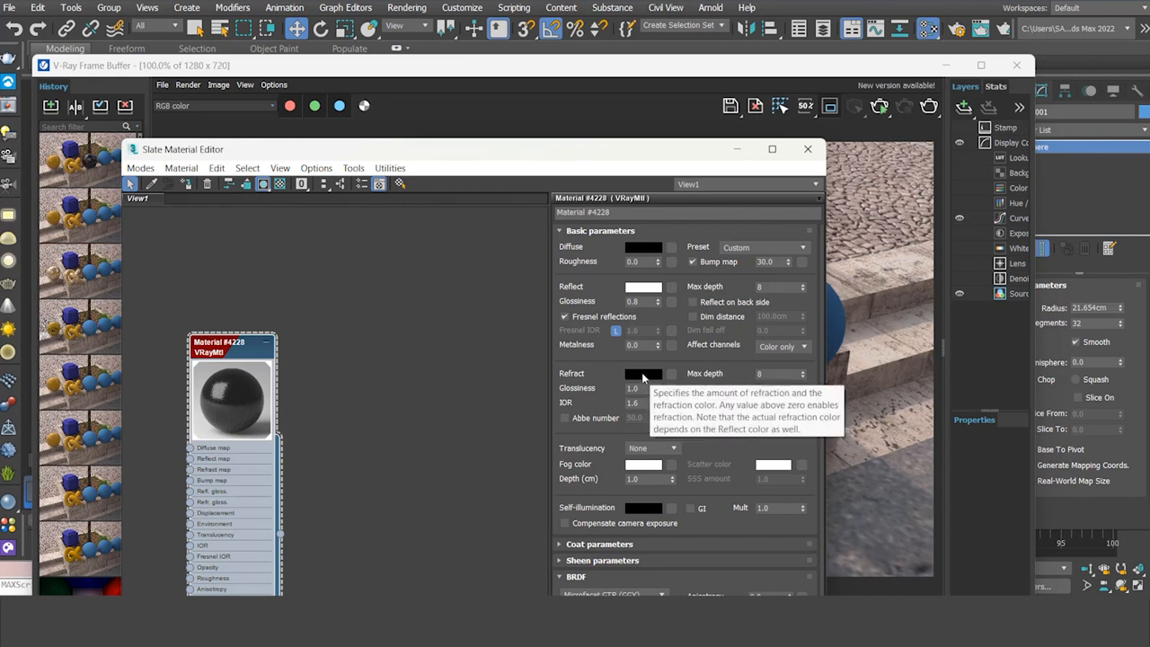
left_click(643, 375)
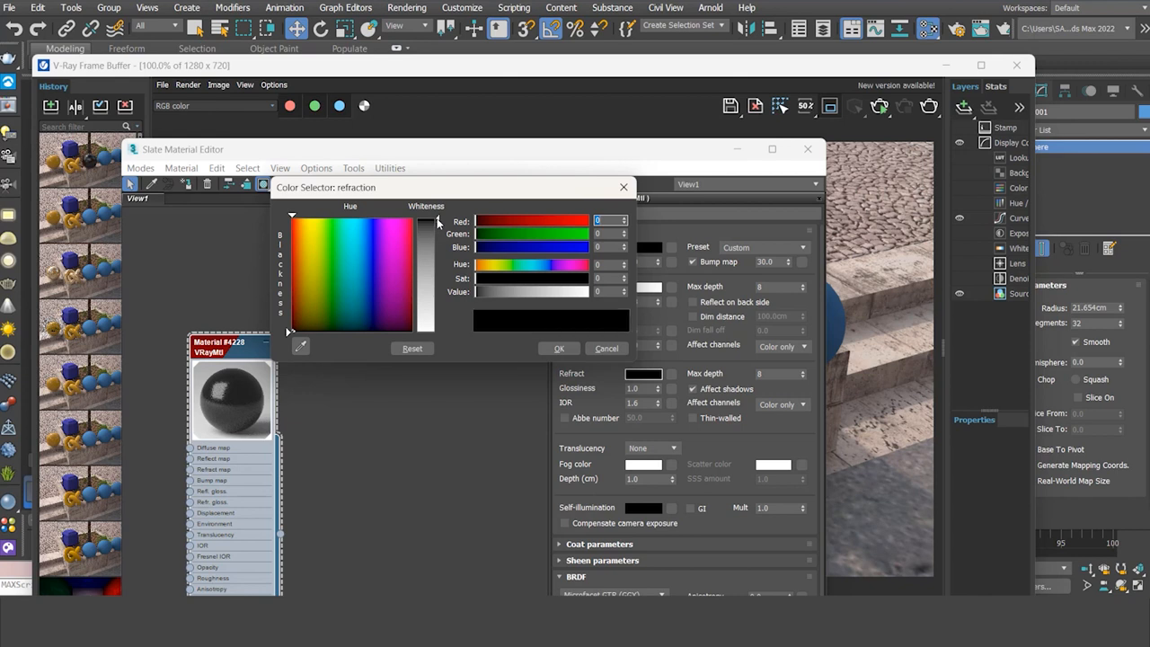
left_click(559, 349)
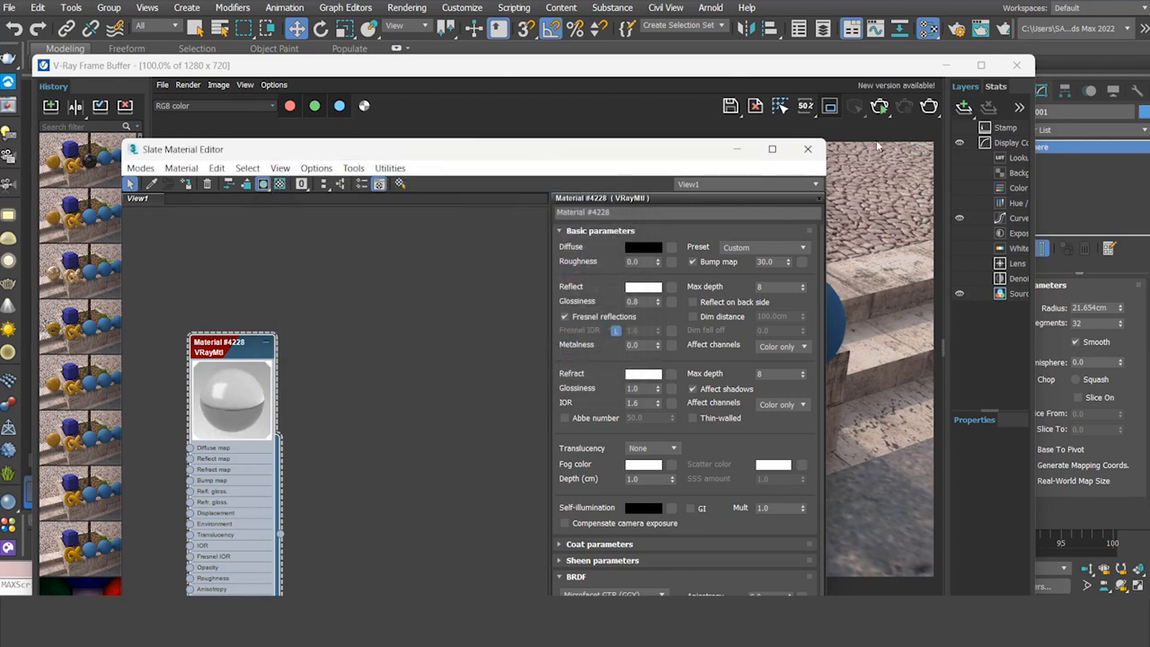
key("shift+q")
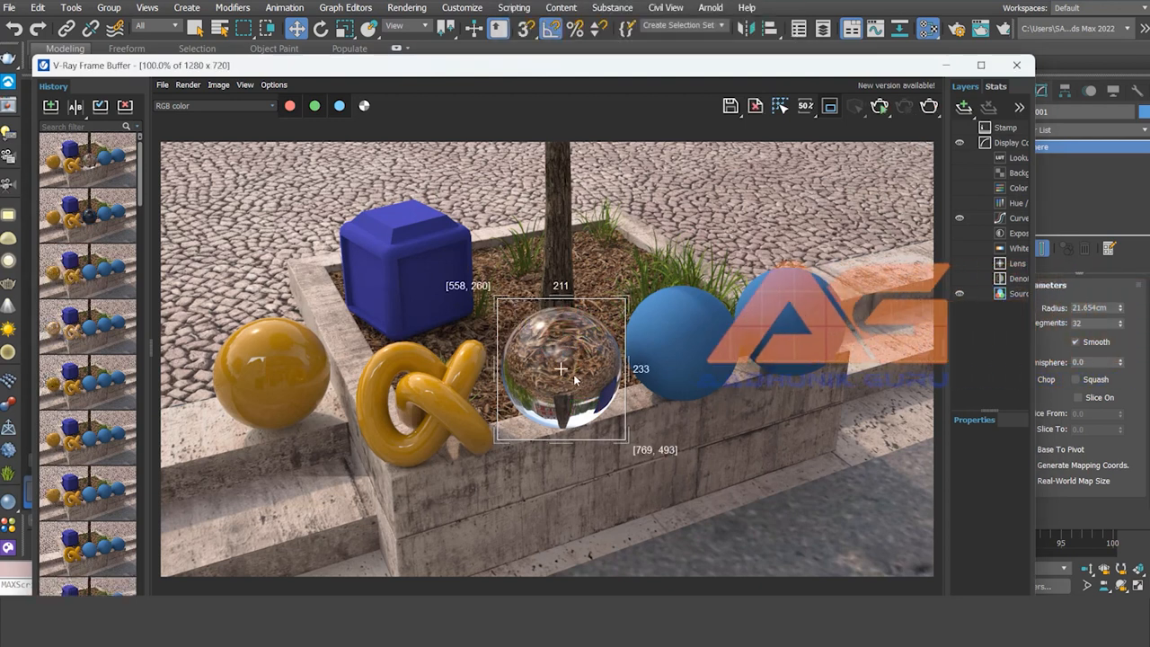
- Move the render region to the blue sphere beside the glass one and replace the glass material's node with a new VRayMtl
left_click_drag(569, 386, 681, 345)
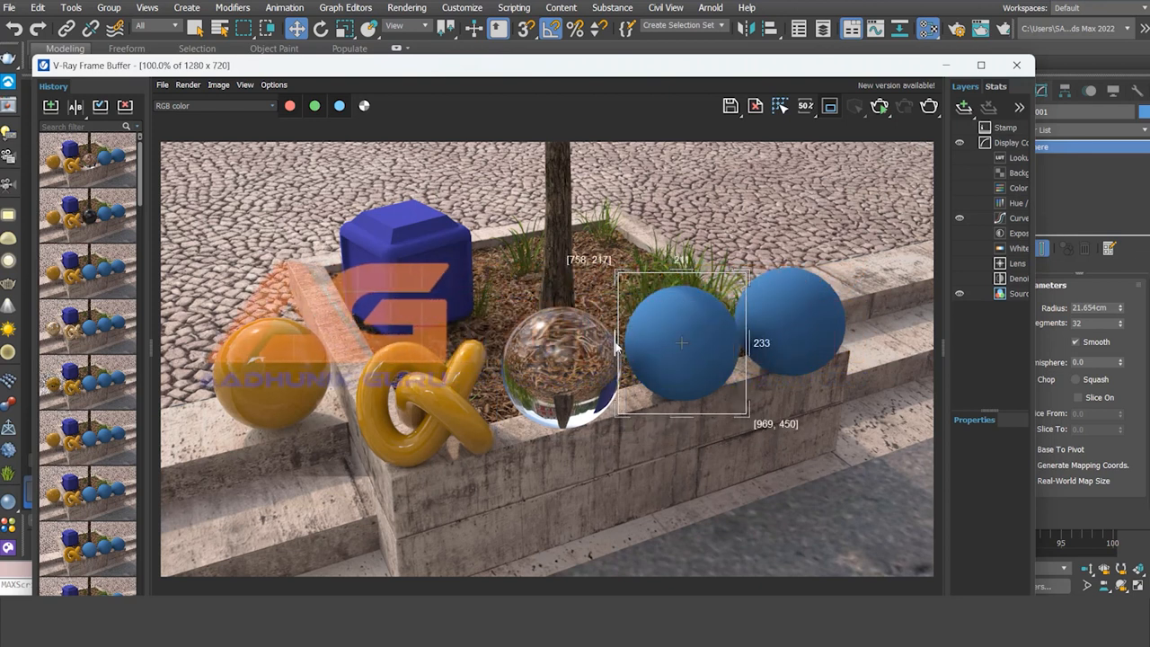
left_click(931, 33)
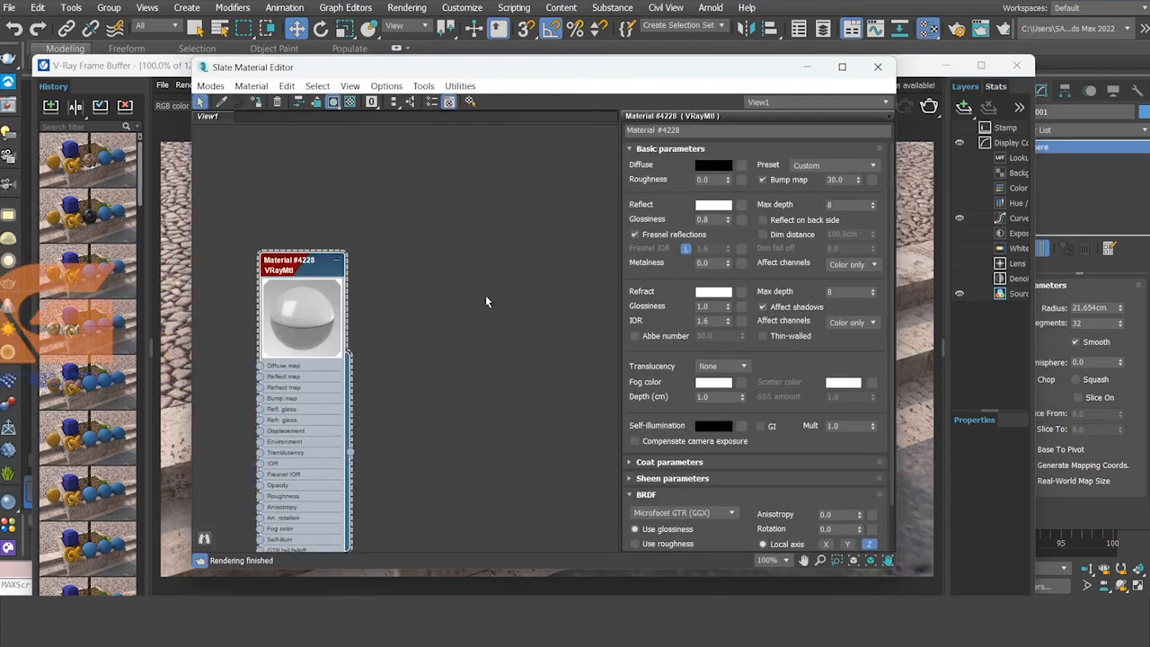
left_click_drag(404, 213, 241, 372)
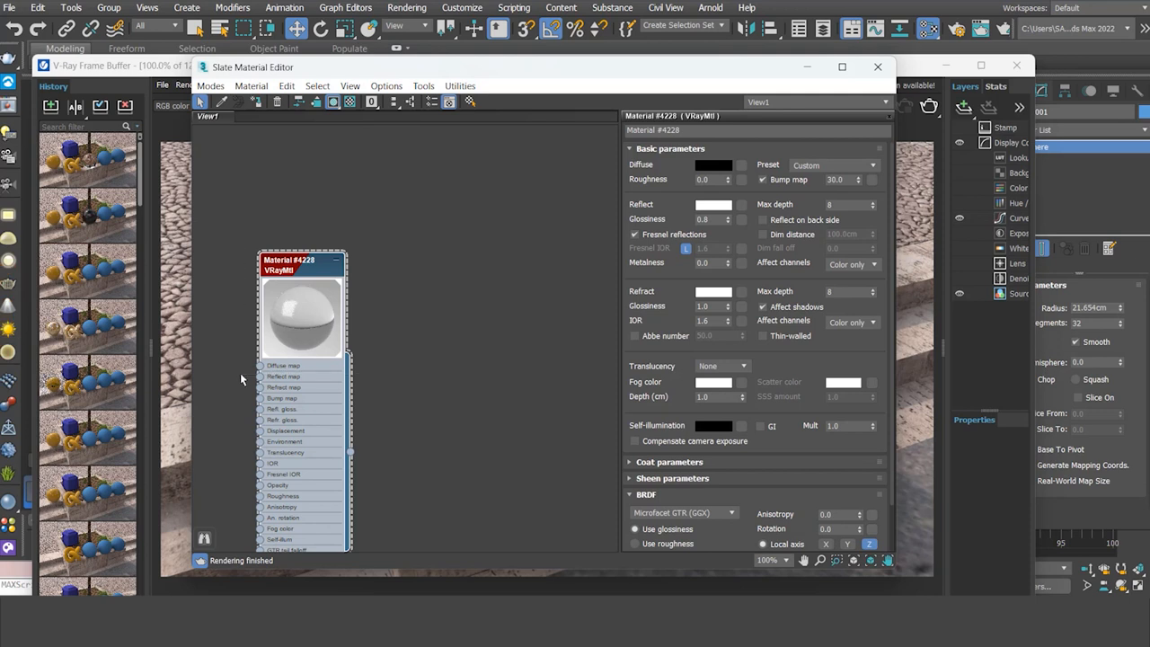
key("Delete")
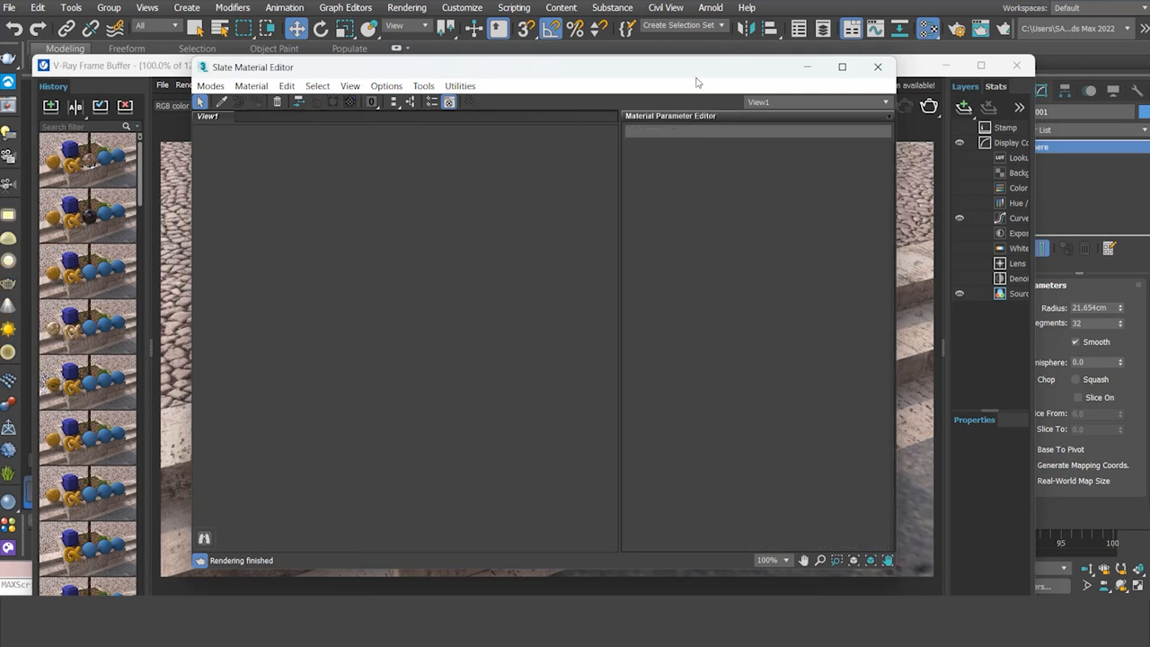
right_click(325, 262)
mouse_move(384, 269)
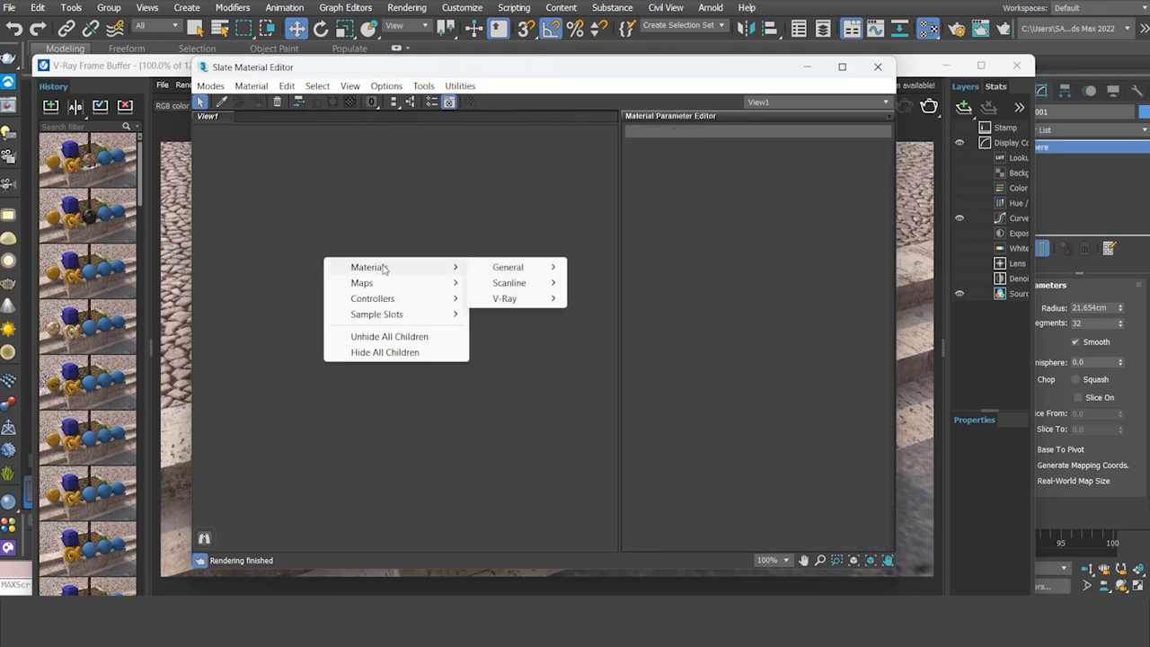
mouse_move(509, 302)
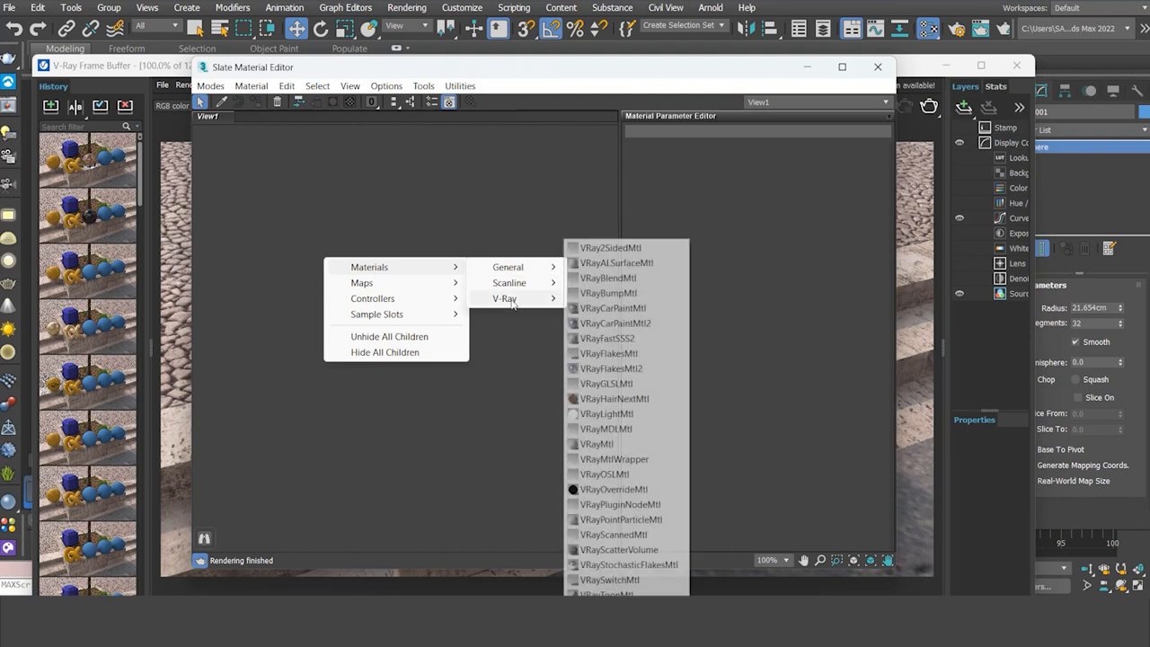
left_click(612, 445)
- Minimize the frame buffer and select the blue sphere Sphere002, keeping the Slate Material Editor open
left_click(944, 65)
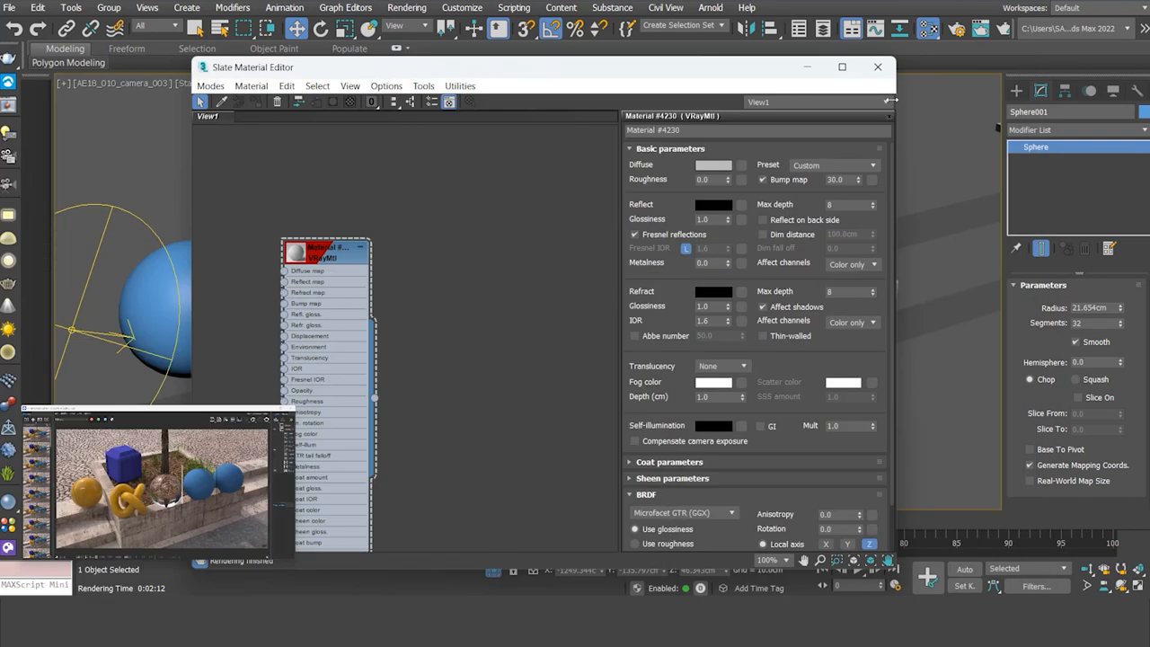
left_click_drag(620, 74, 696, 348)
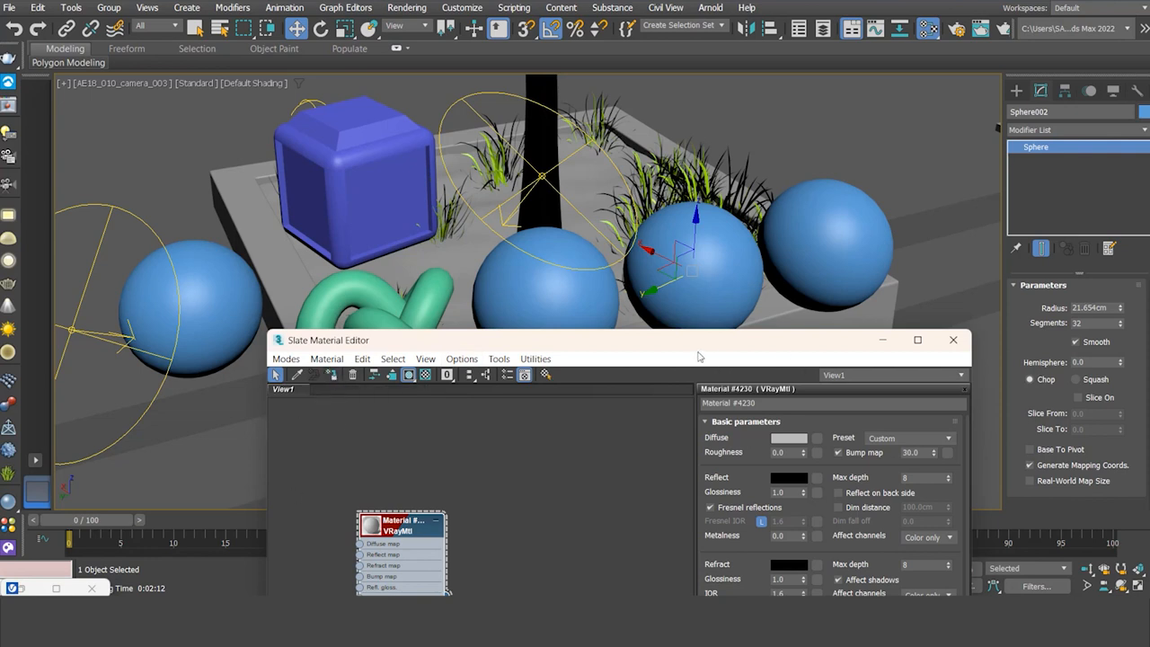
left_click_drag(620, 342, 493, 105)
- Set the new material's diffuse color to black and its reflection color to light grey (214)
left_click(663, 201)
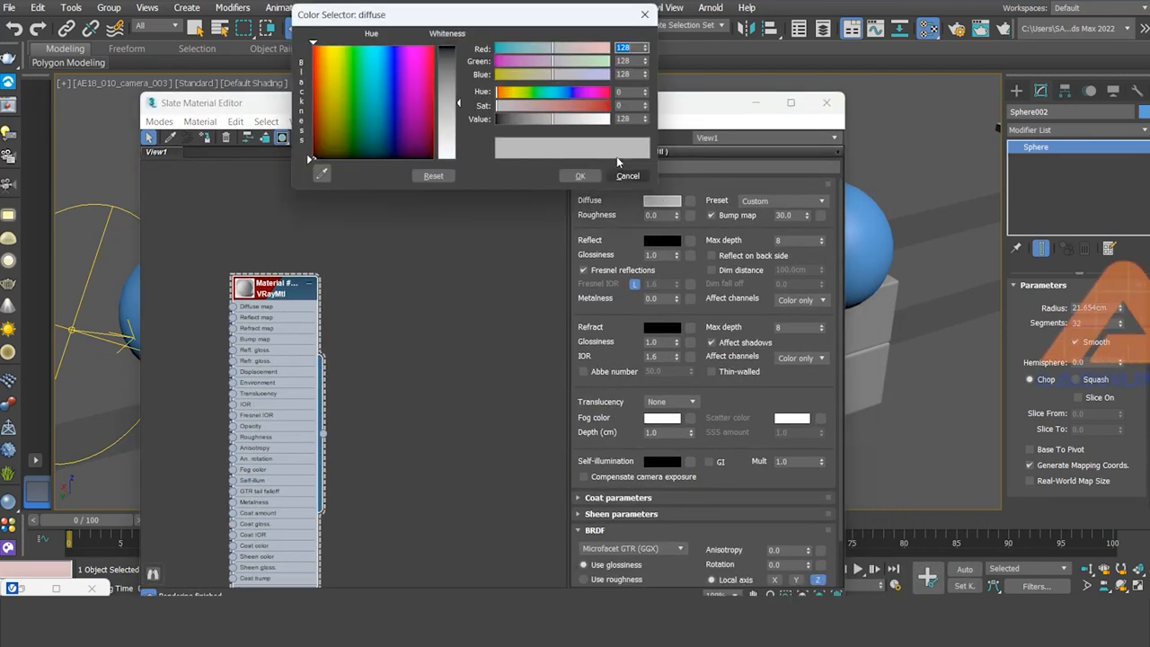
left_click_drag(447, 101, 447, 47)
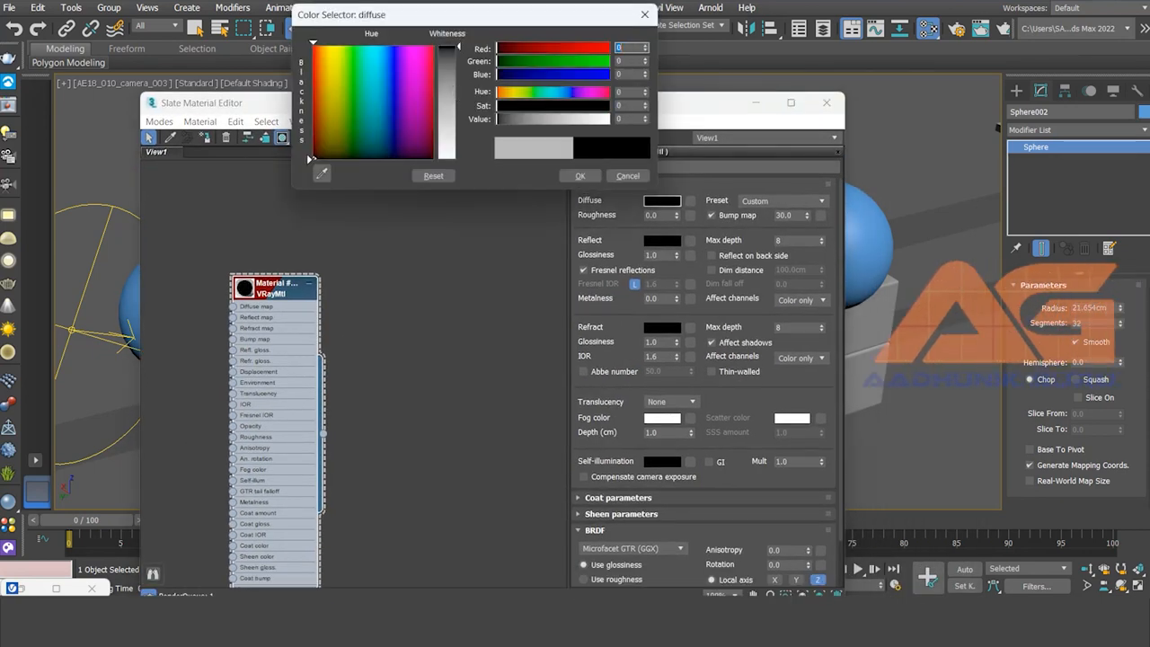
left_click(579, 177)
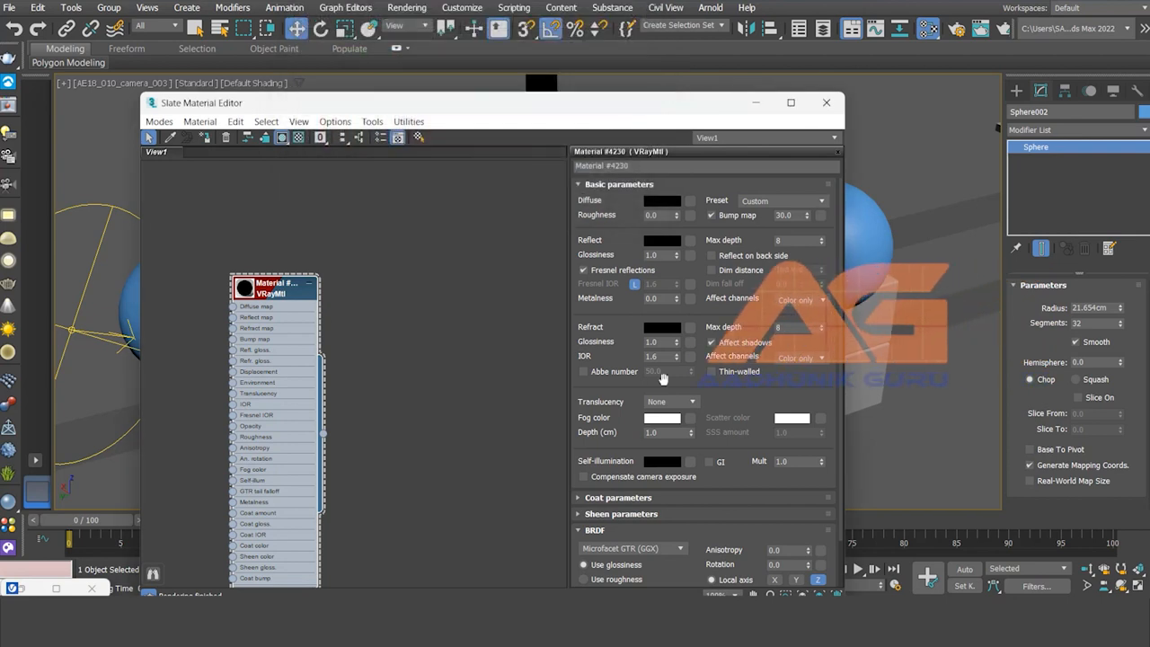
left_click(658, 242)
left_click_drag(451, 94, 451, 185)
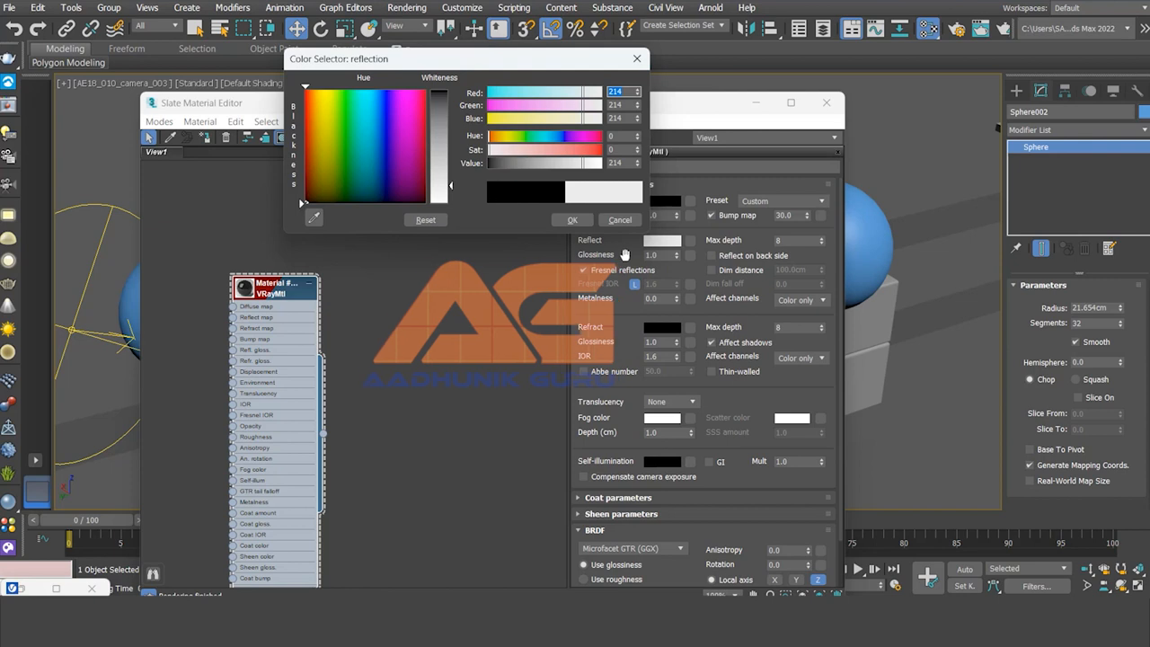
left_click(572, 219)
- Set the material's reflection glossiness to 0.85 and IOR to 10, and render the region
double_click(663, 255)
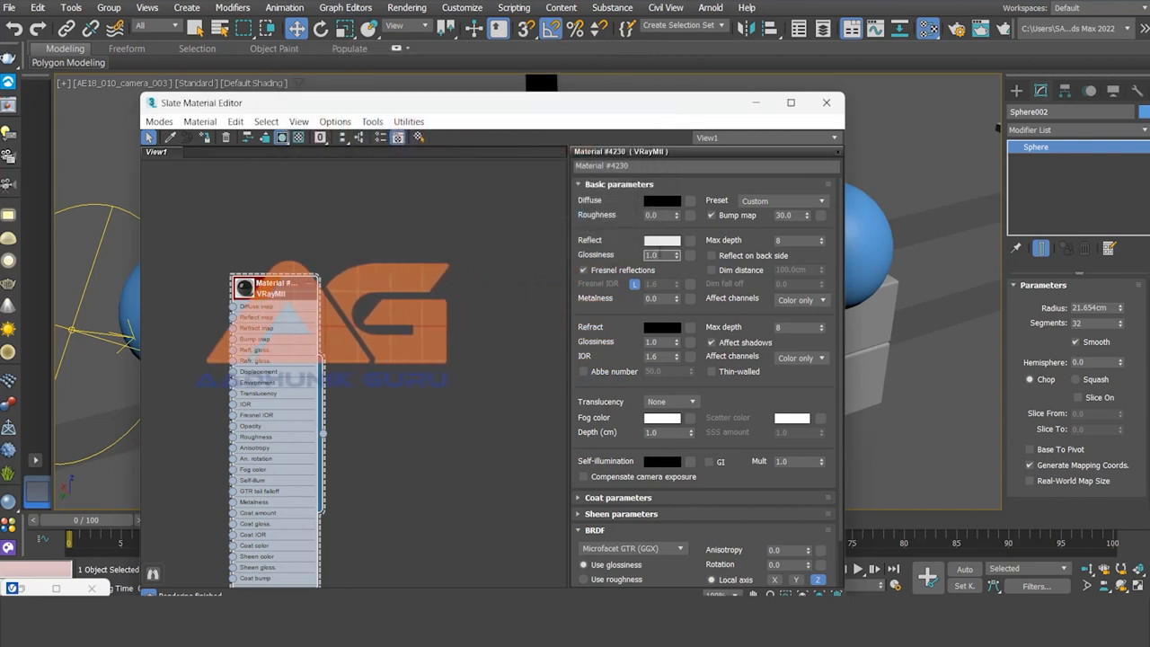
type(".85")
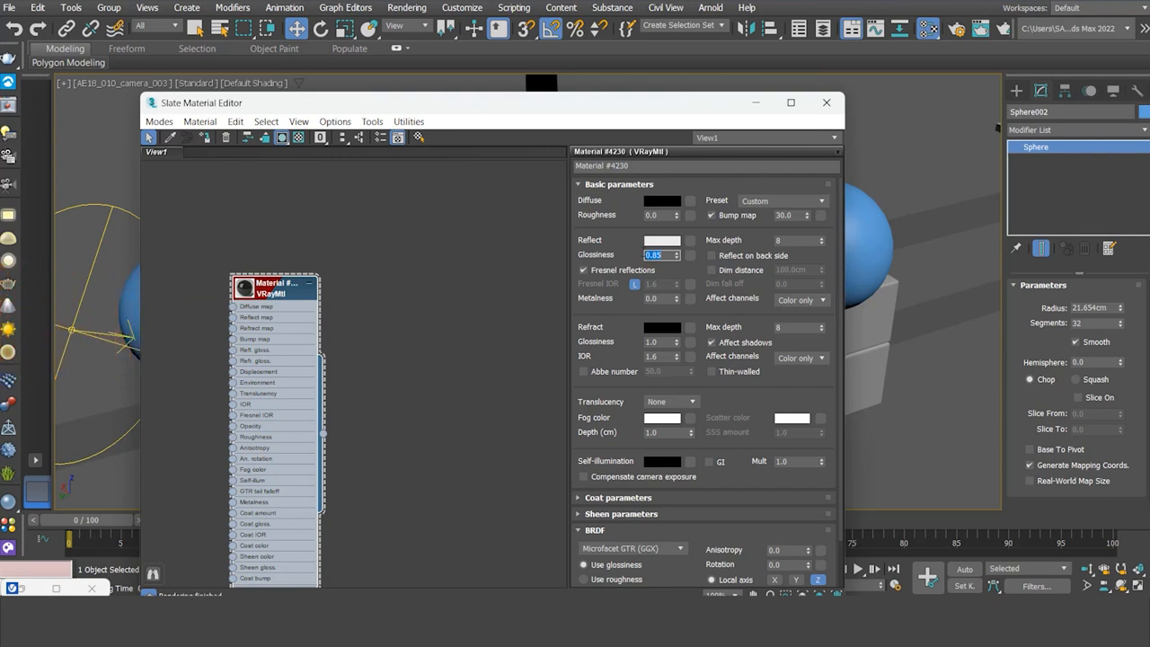
double_click(652, 356)
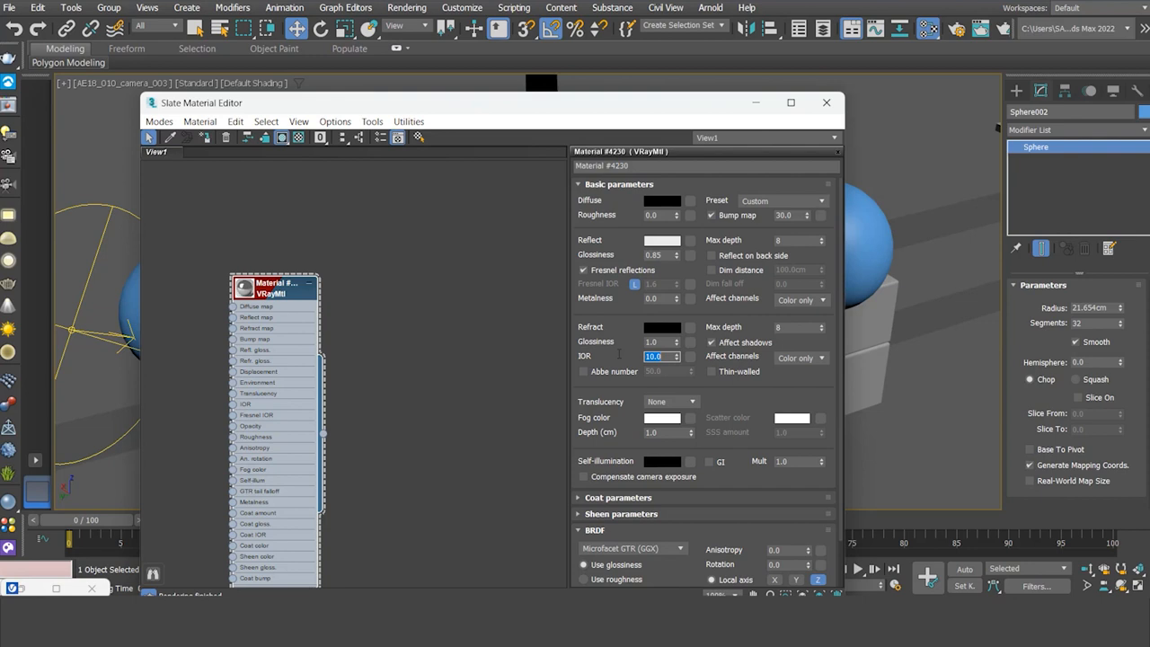
left_click(1003, 27)
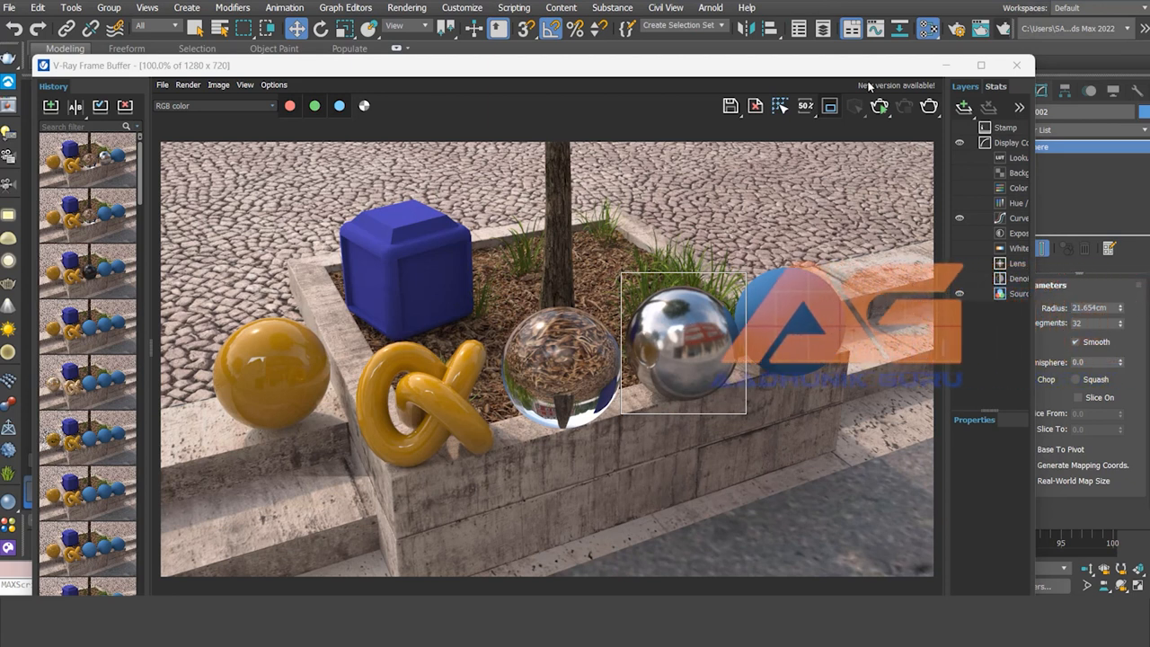
- Set the metallic material's reflection glossiness to 1.0 and render the region again
key("m")
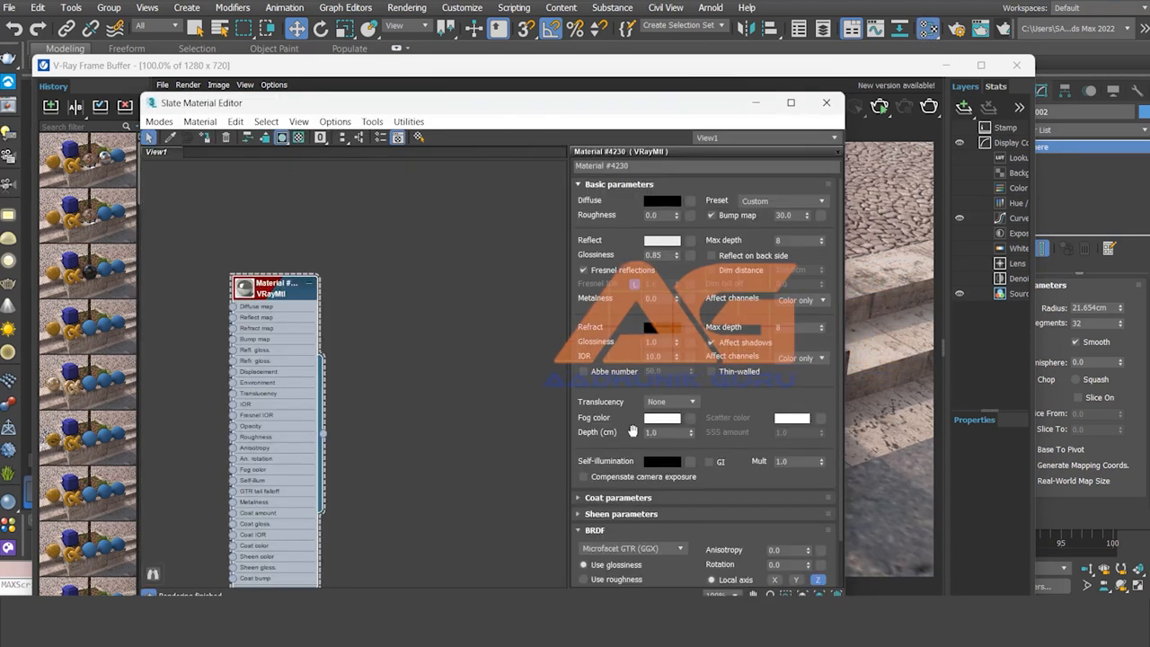
double_click(662, 254)
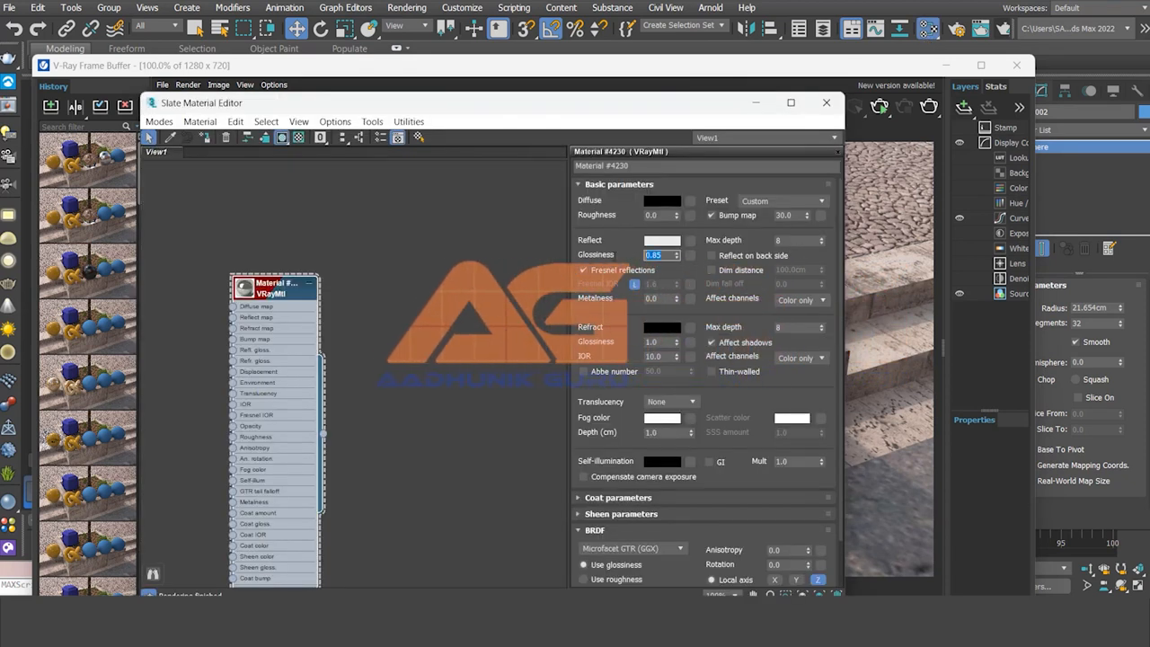
type("1")
key("Return")
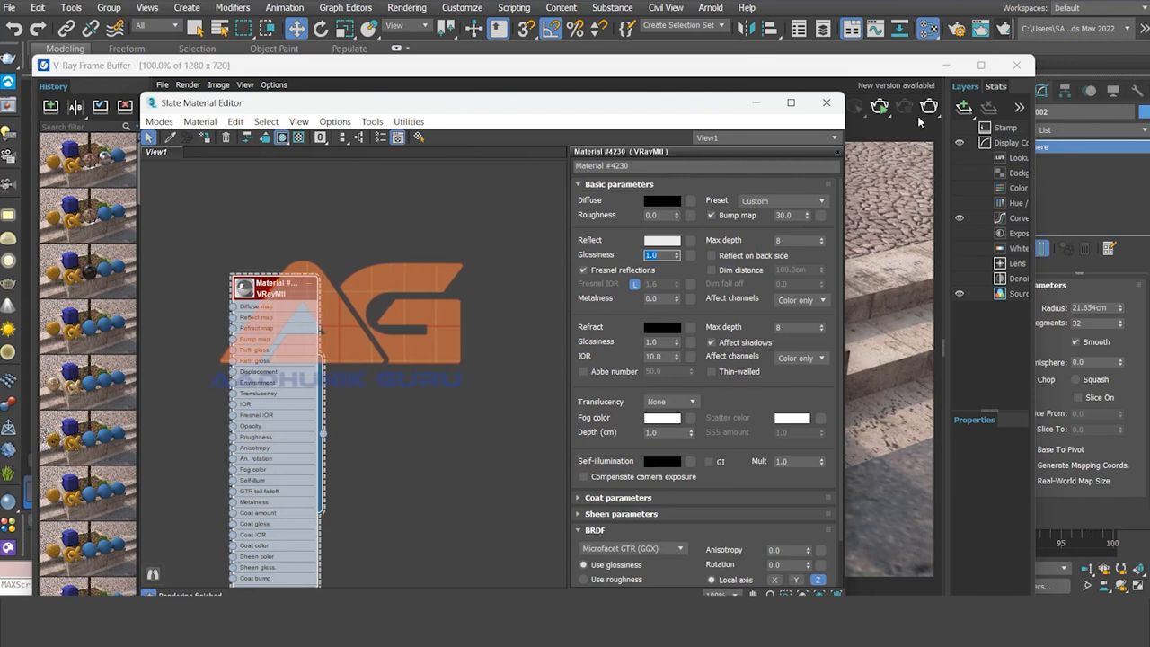
left_click(926, 109)
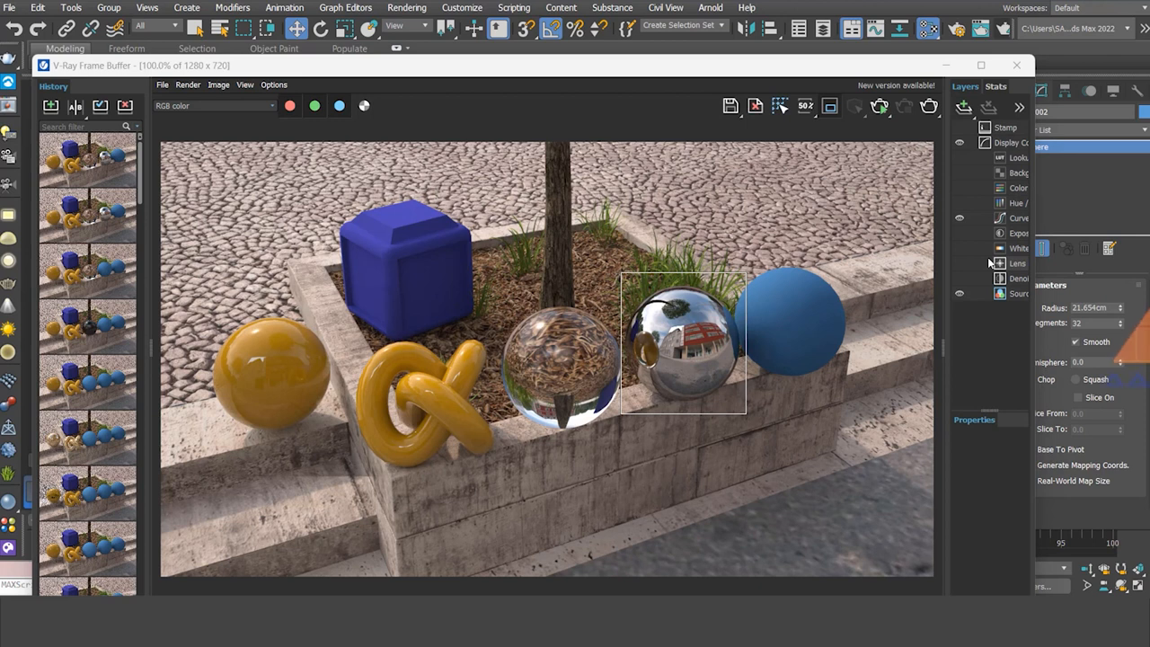
- Move the render region to the last blue sphere and tighten its edges around it
left_click_drag(685, 345, 791, 320)
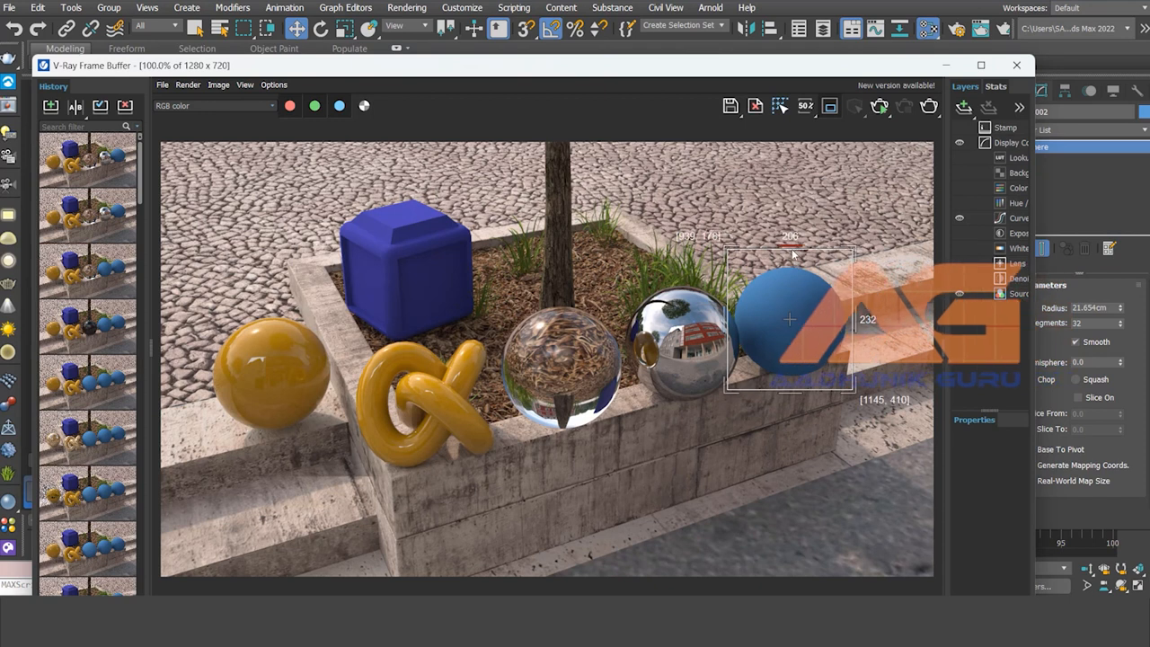
left_click_drag(792, 256, 792, 269)
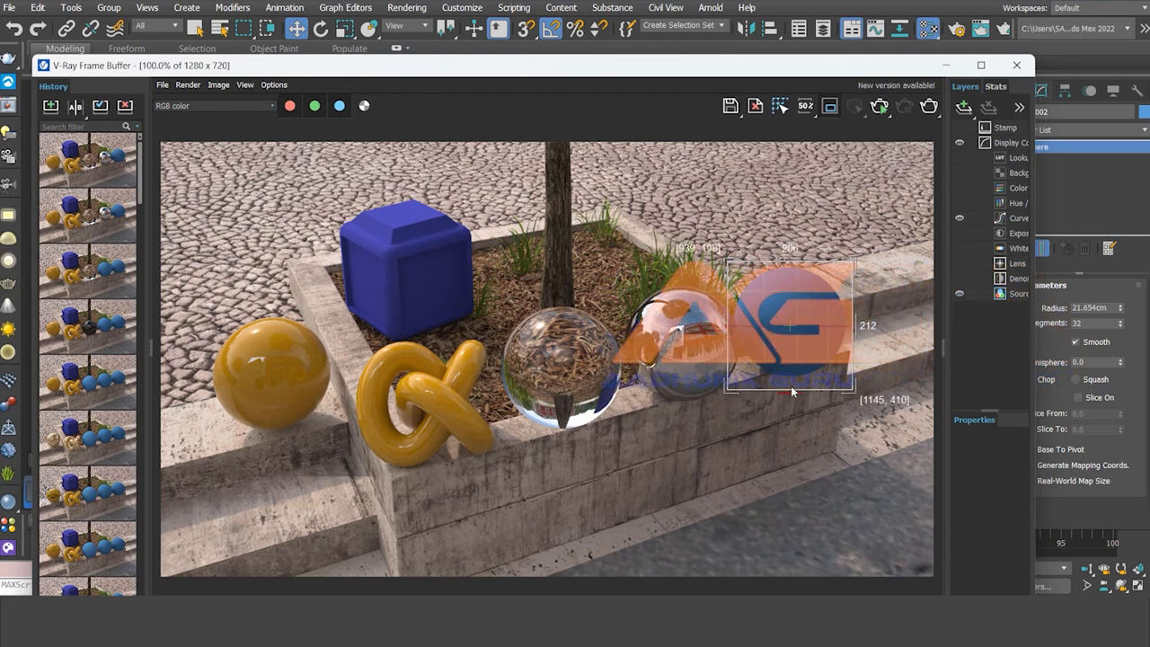
left_click_drag(792, 389, 791, 381)
left_click_drag(727, 328, 731, 328)
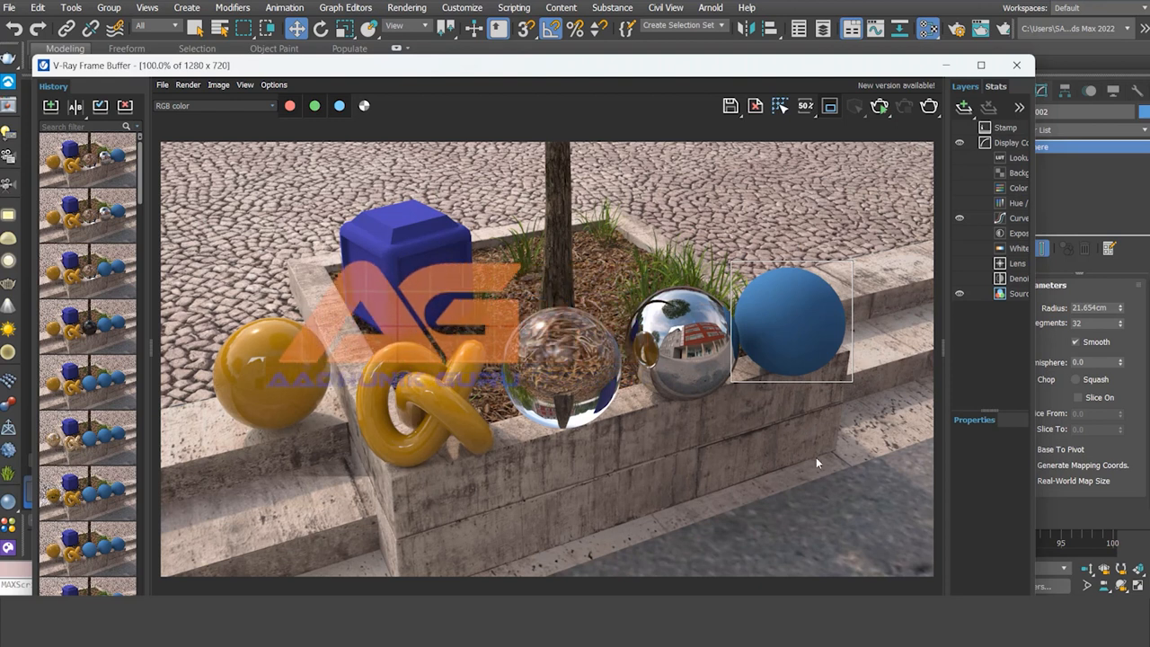
- Delete the old material node from the Slate Material Editor view and add a new VRayMtl
left_click(927, 29)
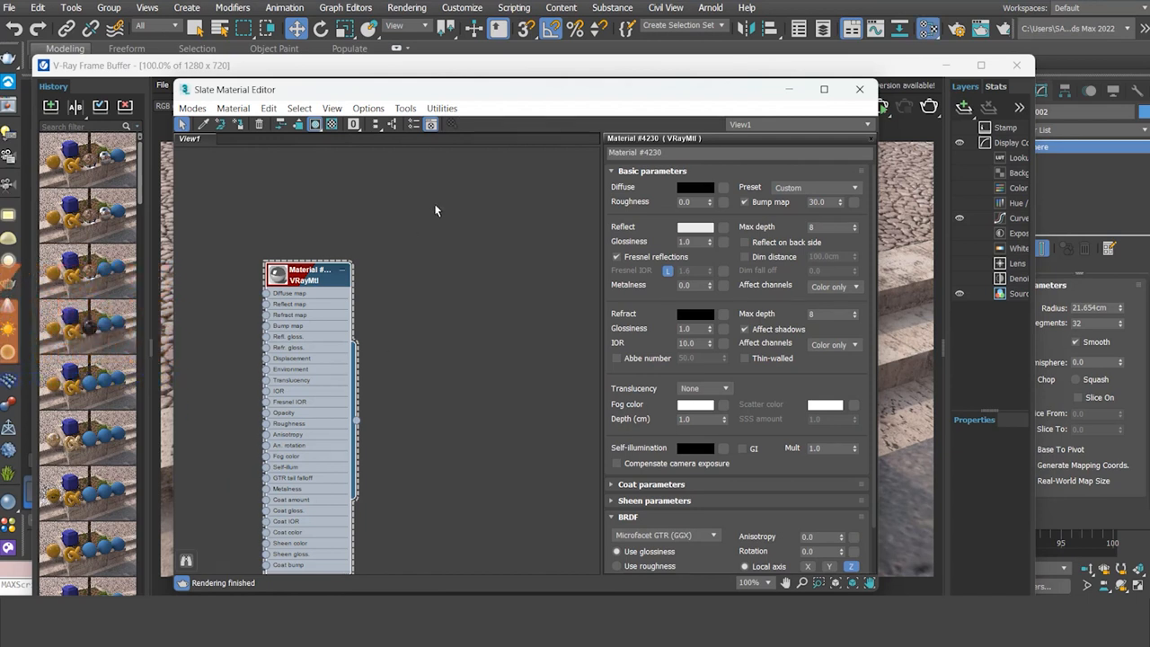
left_click_drag(435, 207, 286, 314)
key("Delete")
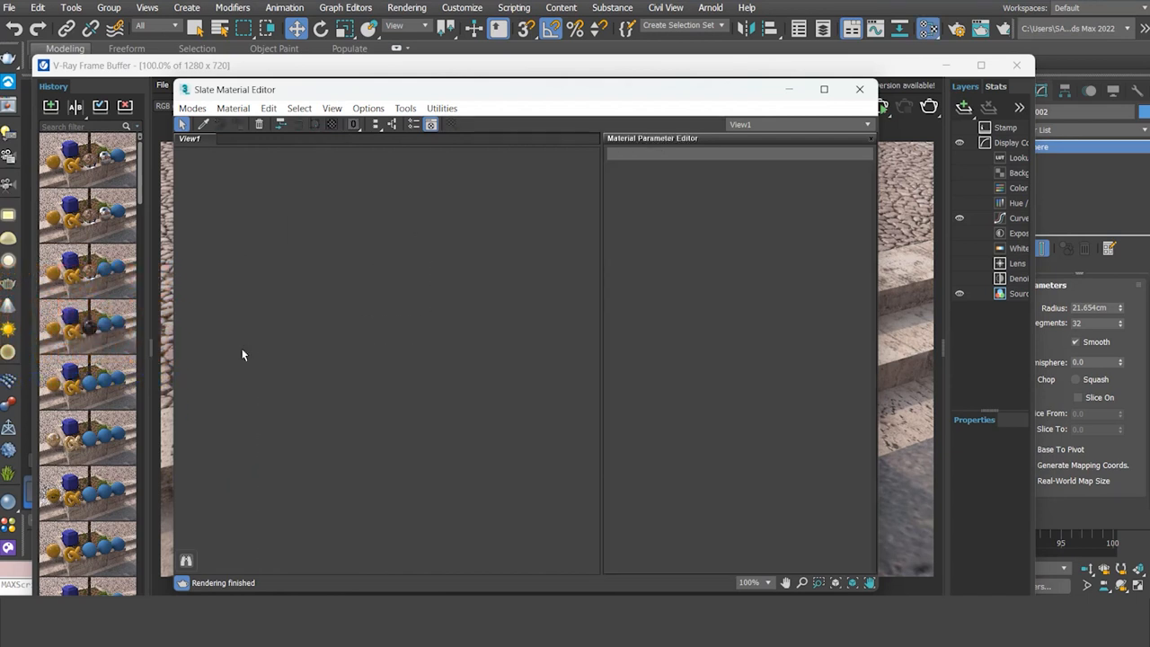
right_click(281, 273)
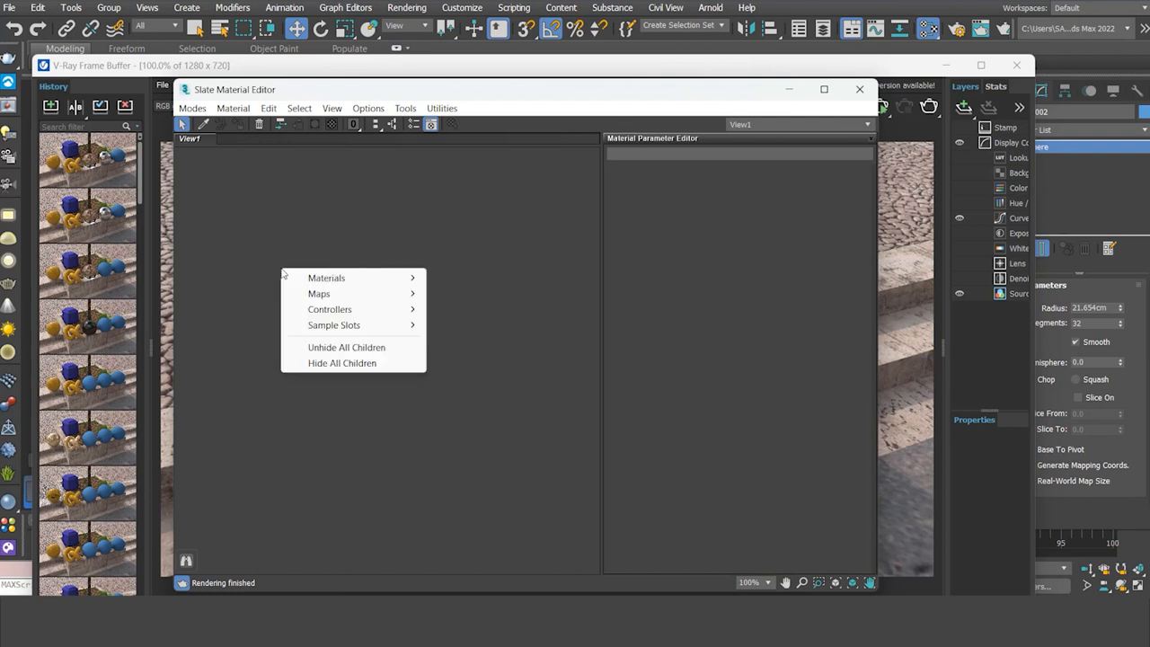
mouse_move(342, 278)
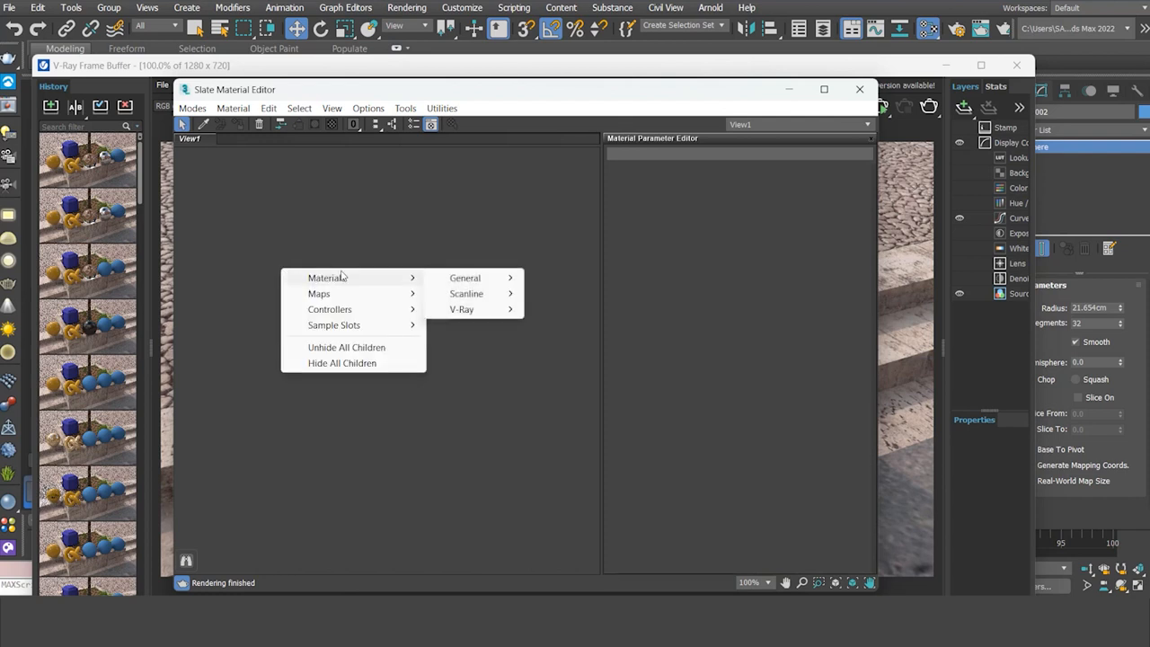
mouse_move(481, 313)
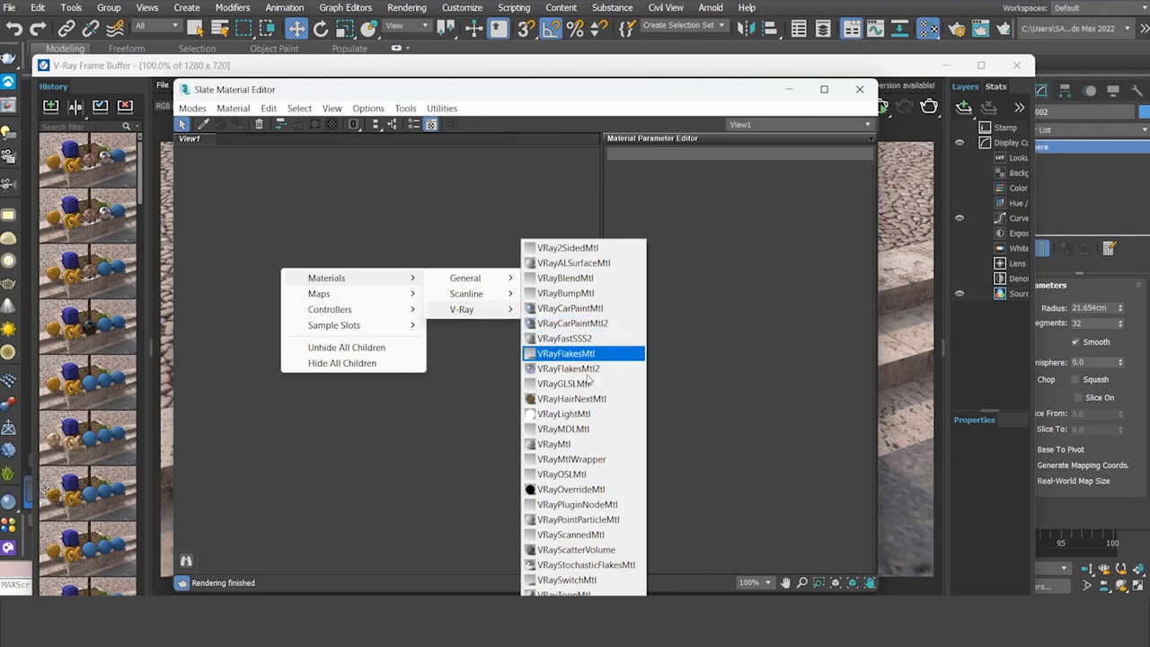
left_click(554, 444)
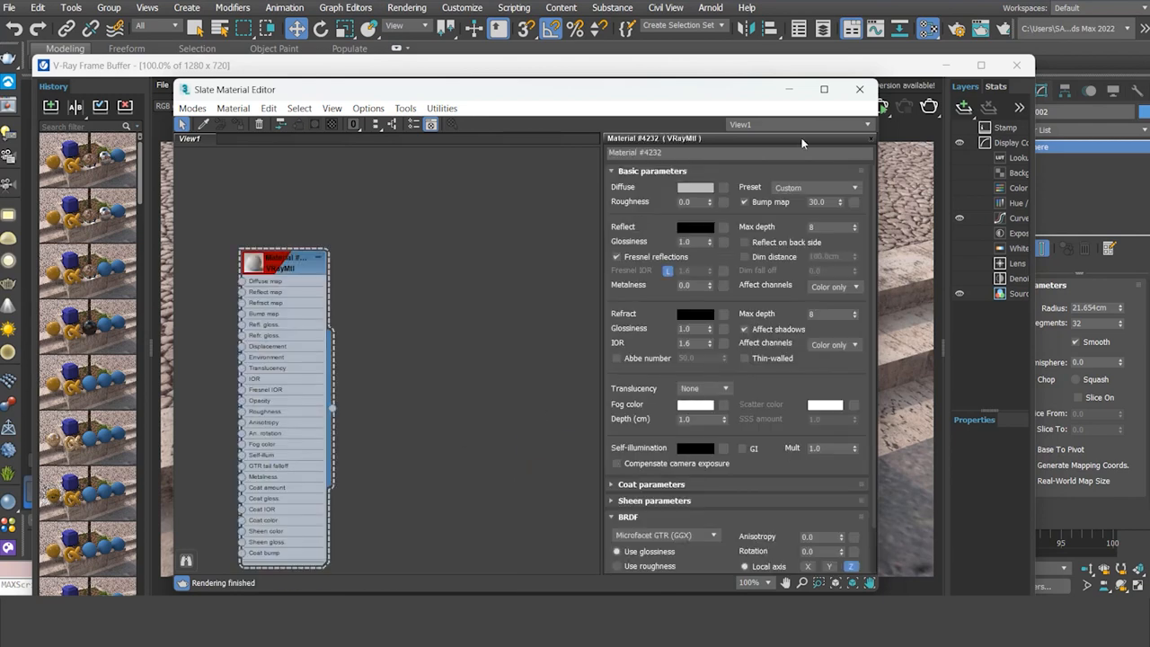
- Assign the new VRayMtl to the last blue sphere in the camera view
left_click(958, 68)
left_click_drag(618, 79, 505, 137)
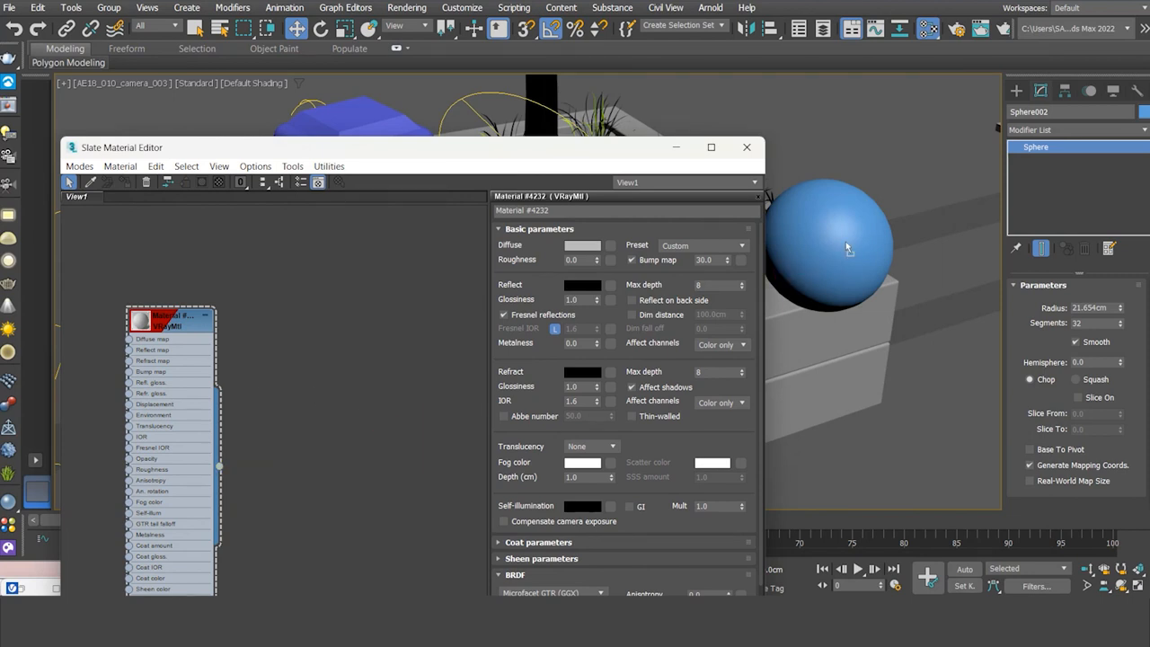
left_click_drag(444, 150, 507, 79)
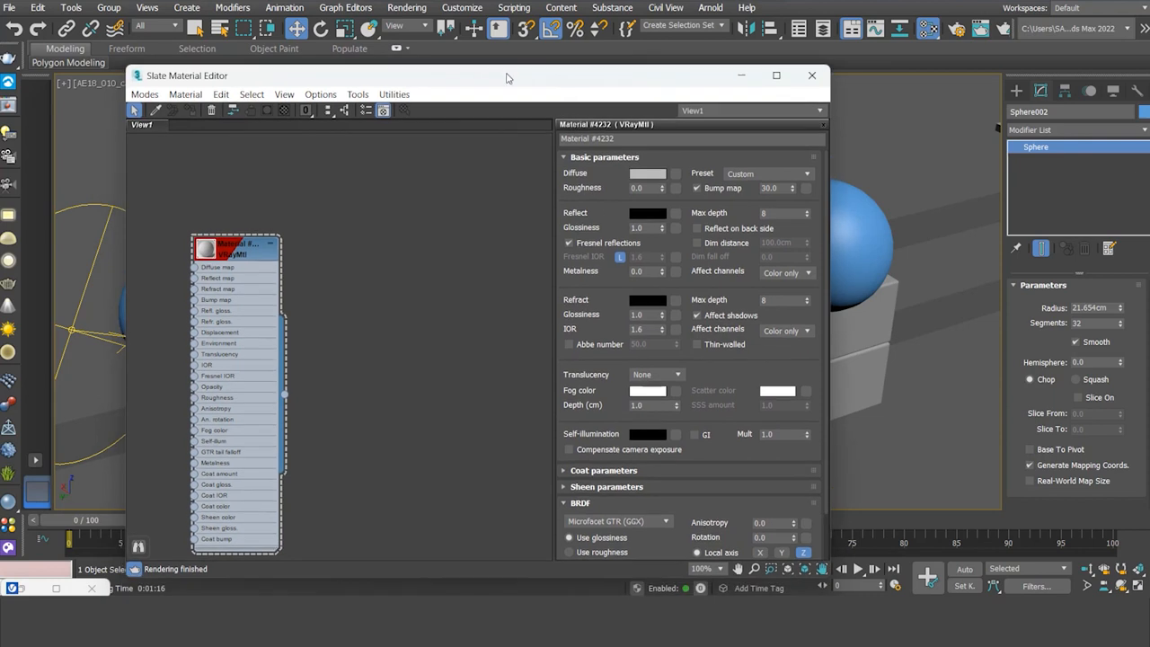
- Set the new material's diffuse color to black
left_click(649, 175)
left_click_drag(441, 282, 442, 217)
left_click(559, 353)
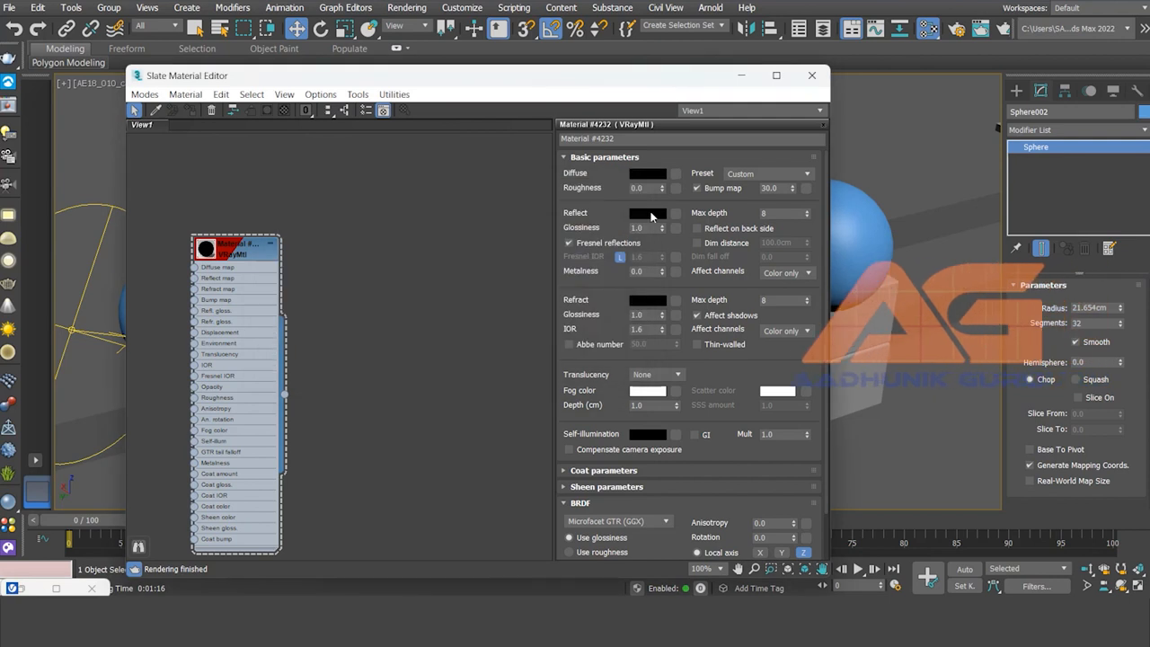
- Set the material's refraction color to white (255) and its IOR to 1.0
left_click(646, 301)
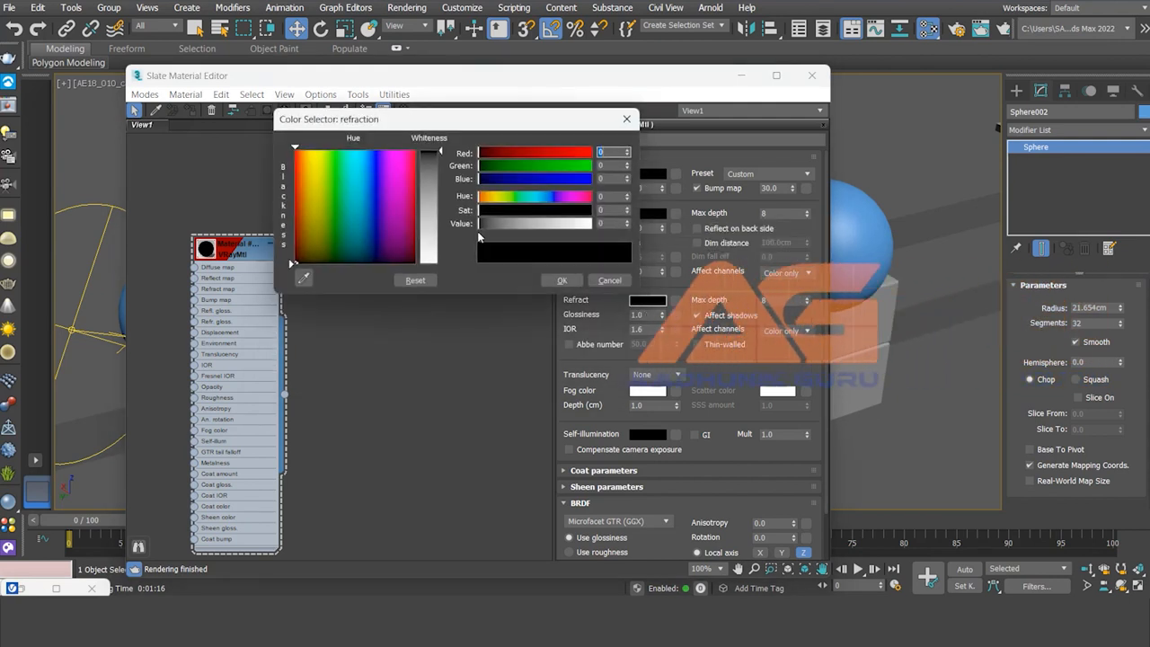
left_click_drag(440, 152, 440, 263)
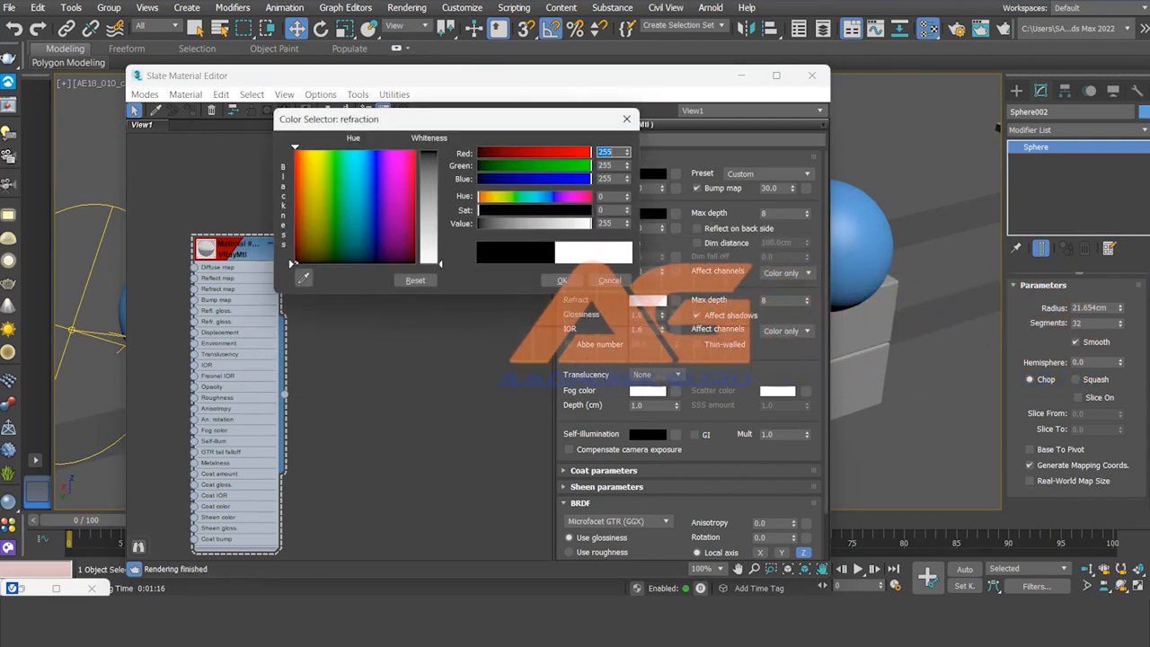
left_click(561, 280)
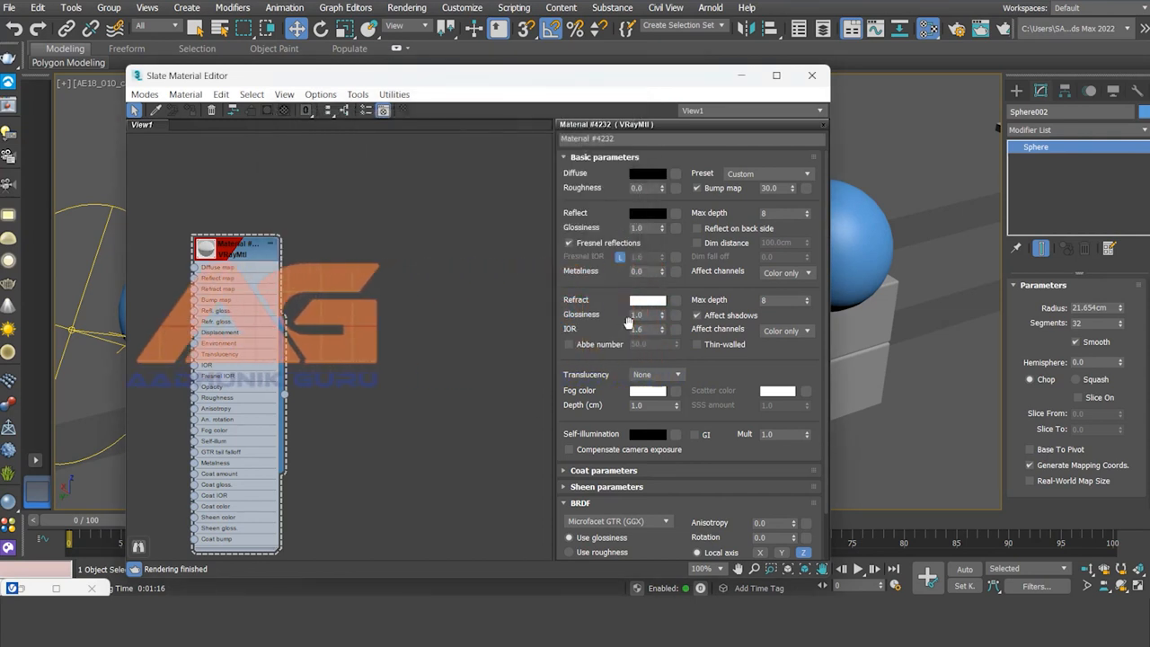
left_click_drag(646, 329, 622, 356)
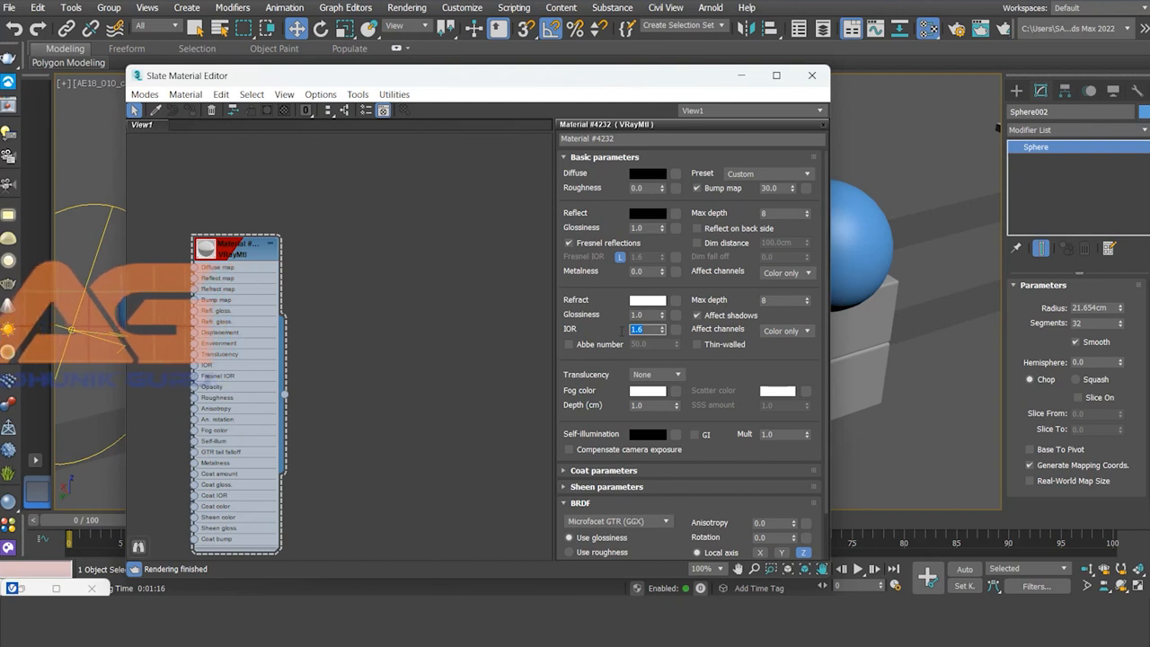
type("1")
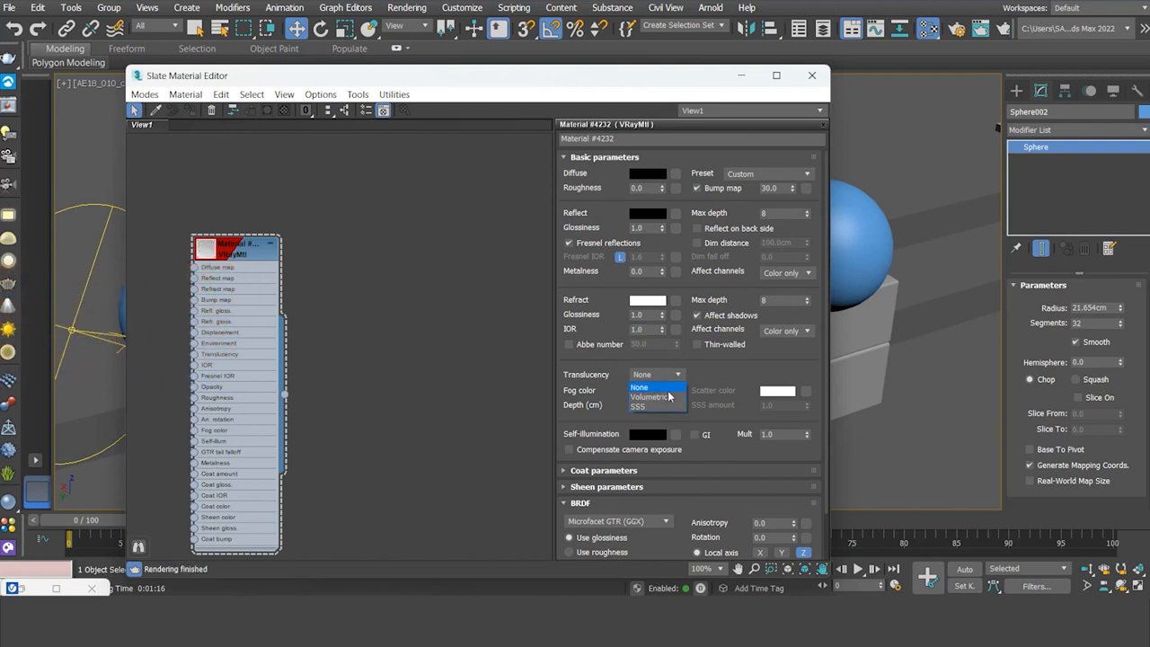
- Set the translucency to Volumetric, with a fog color value of 200 and a depth of 5 cm
left_click(648, 391)
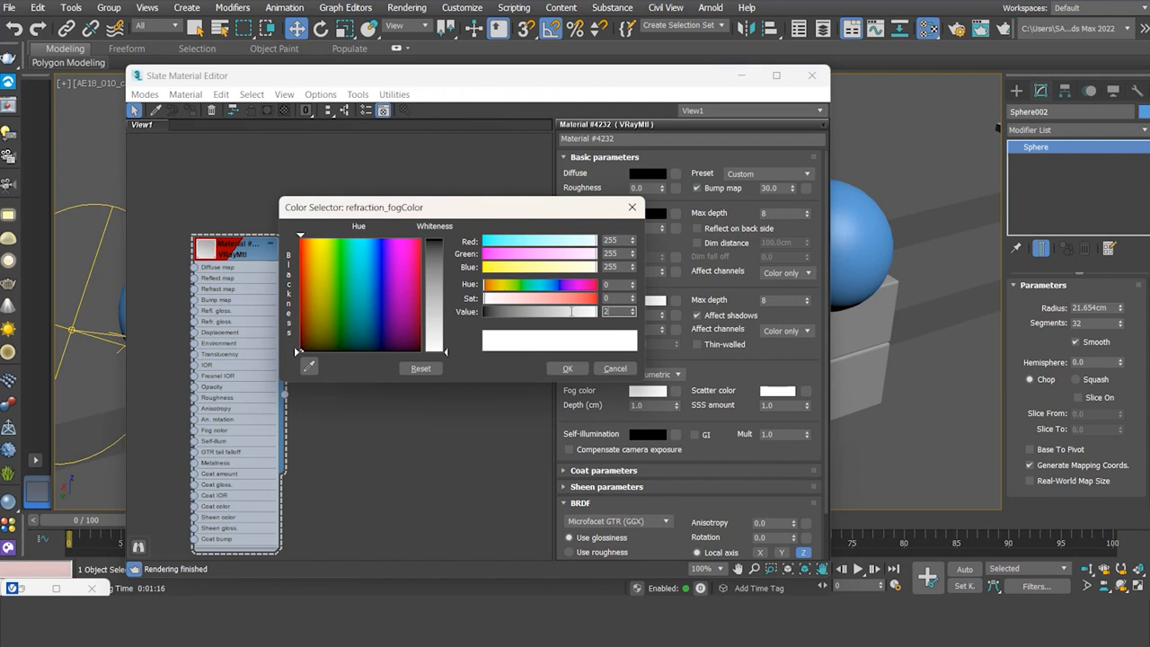
type("200")
key("Return")
left_click(567, 368)
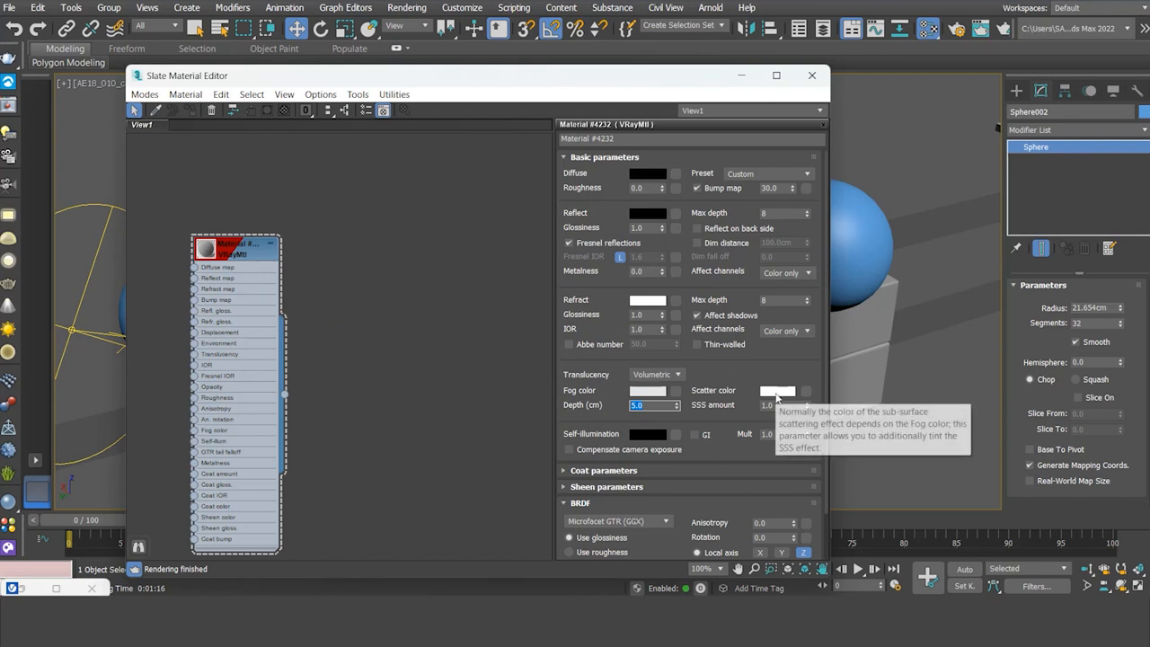
- Set the scatter color of the volumetric translucency to grey with a value of 106
left_click(777, 393)
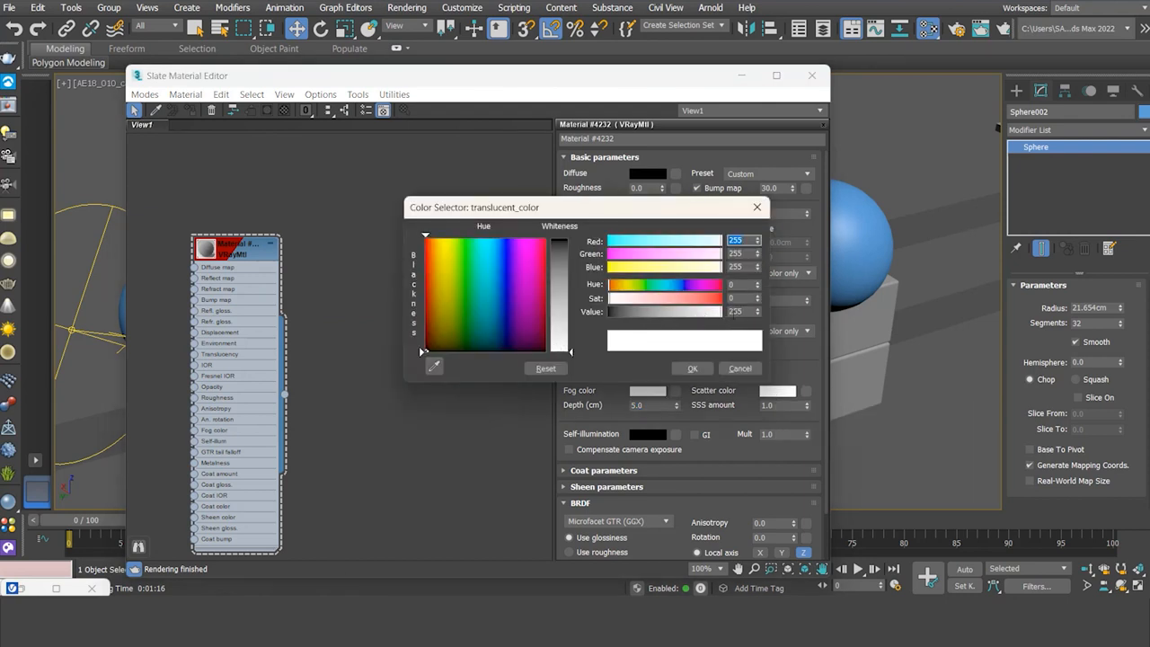
type("106")
key("Return")
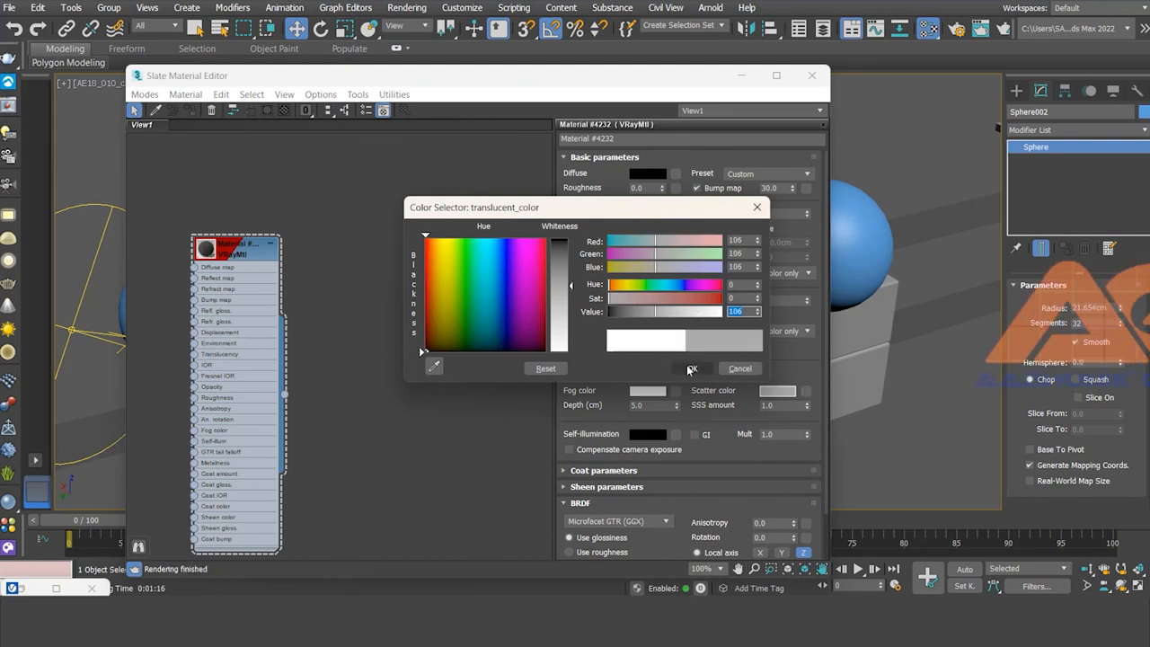
left_click(689, 370)
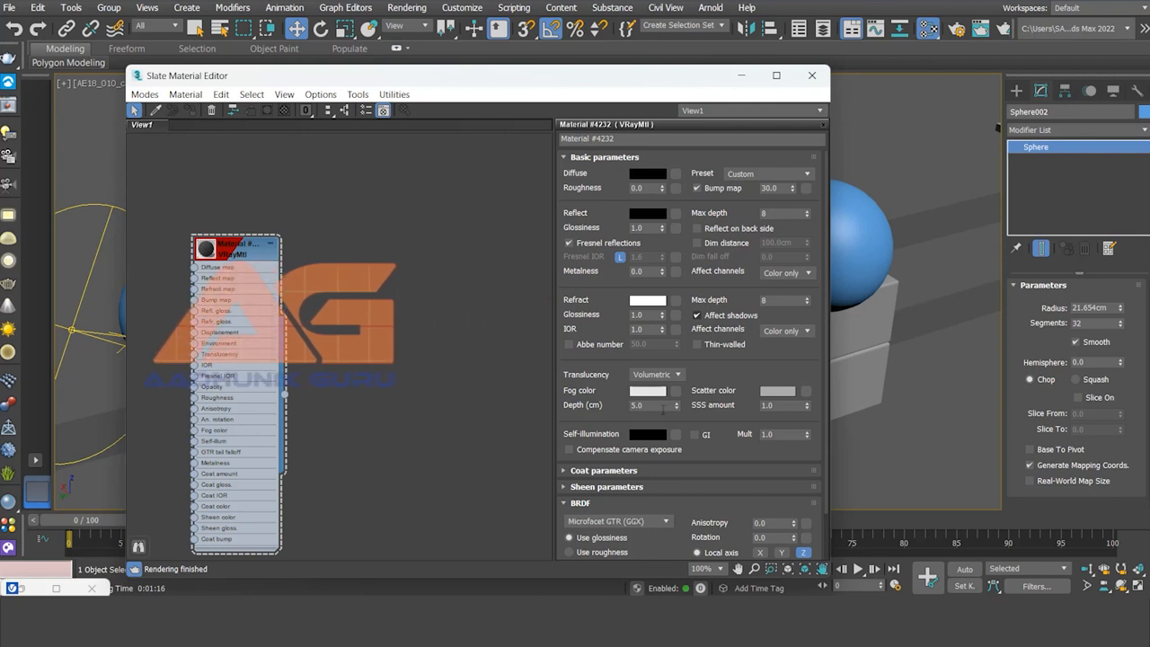
- Change the fog color to white (255) and enlarge the material node's preview
left_click(647, 390)
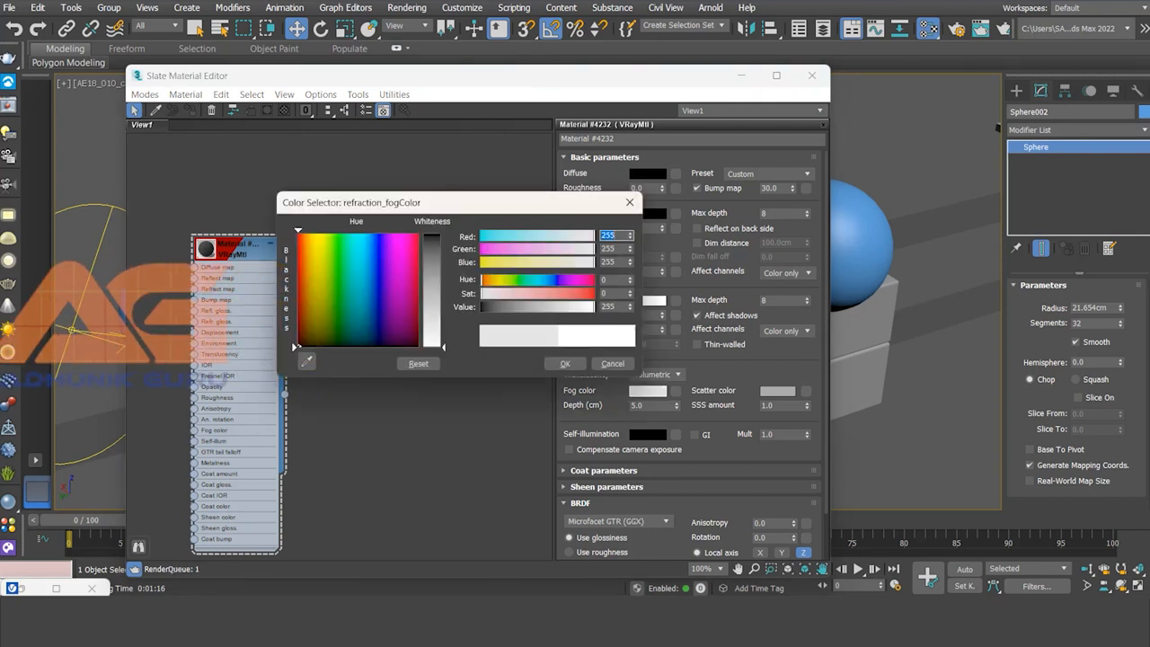
double_click(206, 249)
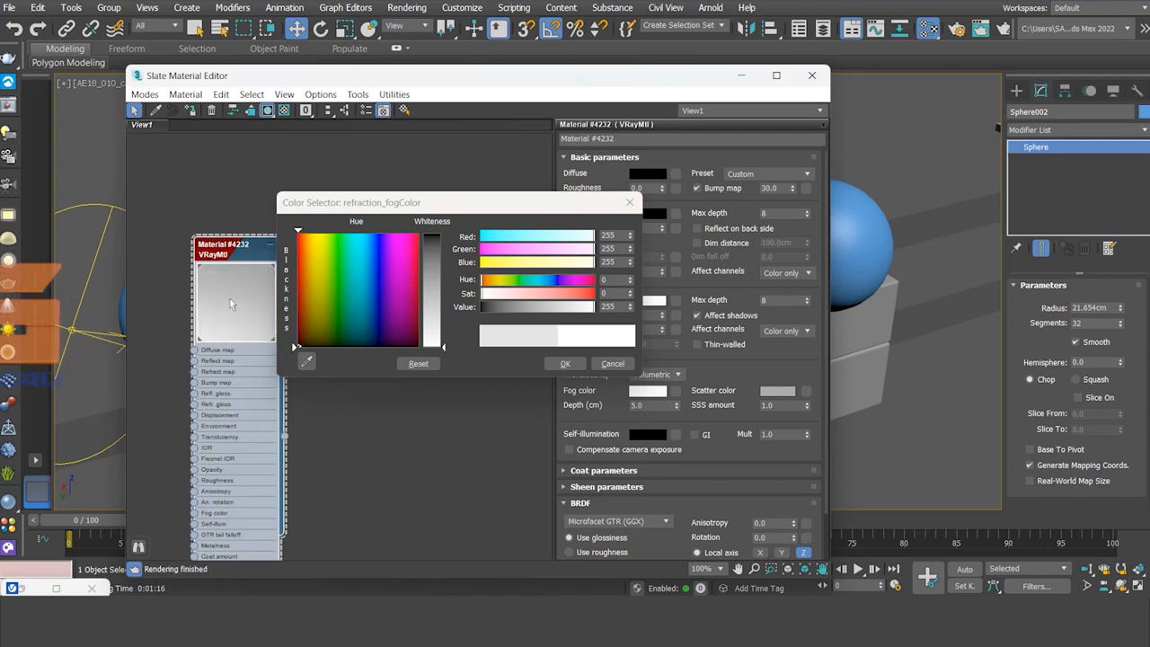
left_click(564, 364)
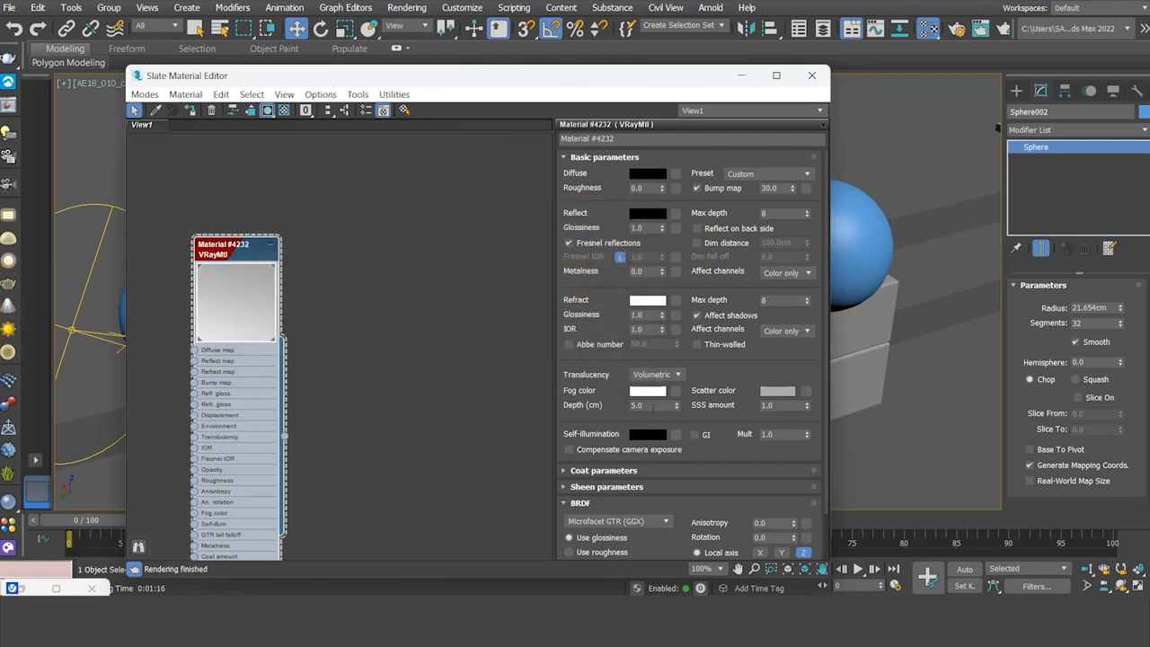
- Set the fog color value to 200 and render the region around the last sphere
left_click(647, 392)
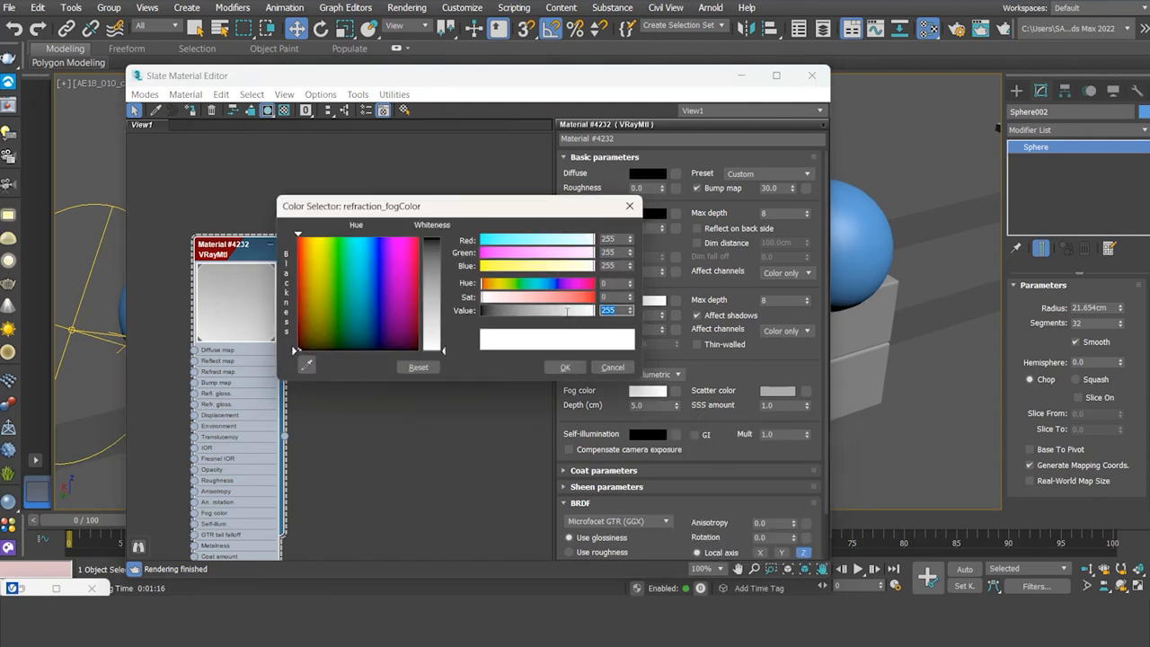
key("Return")
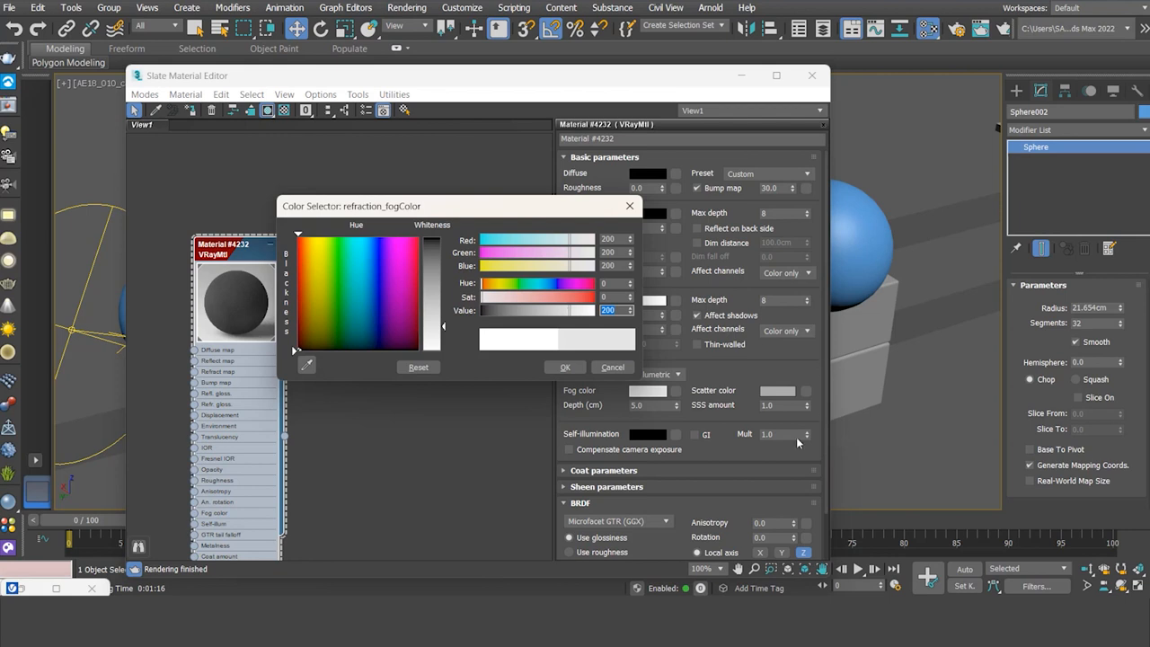
left_click(564, 368)
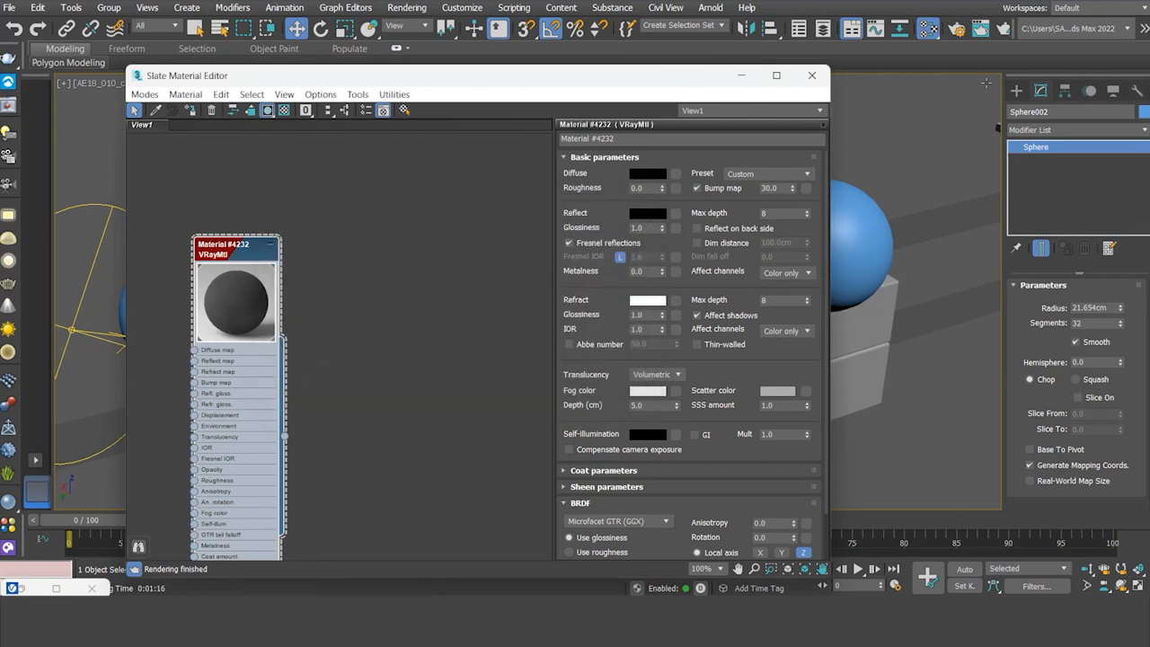
left_click(1002, 29)
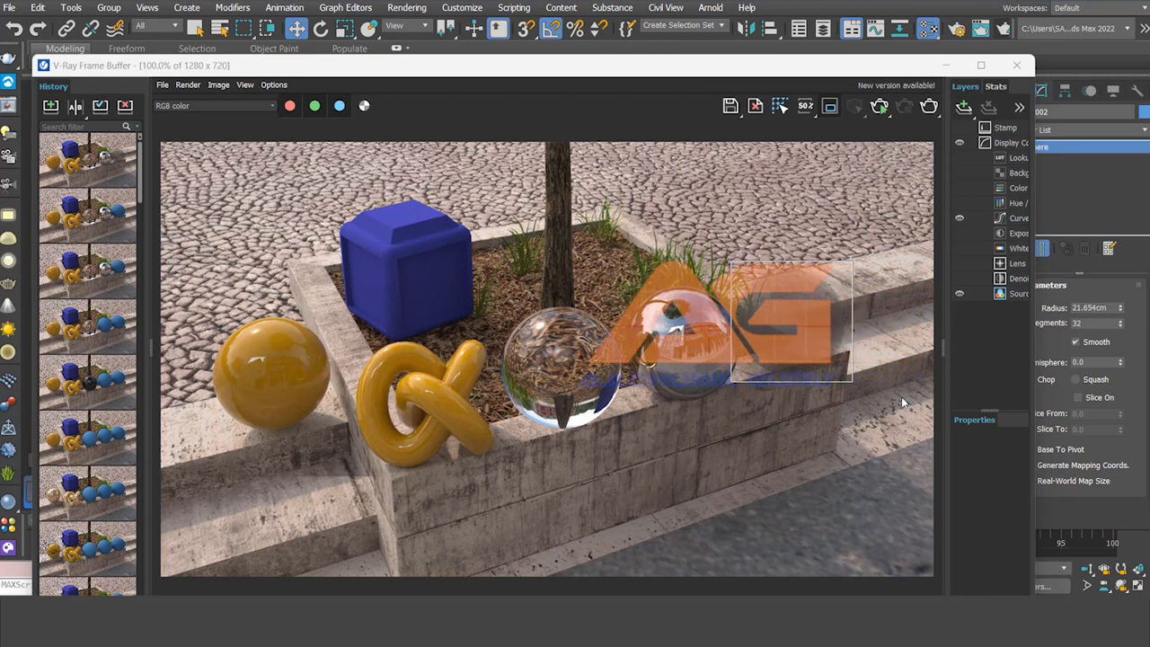
- Move the material editor and frame buffer windows apart and draw the render region around the blue box
left_click(925, 28)
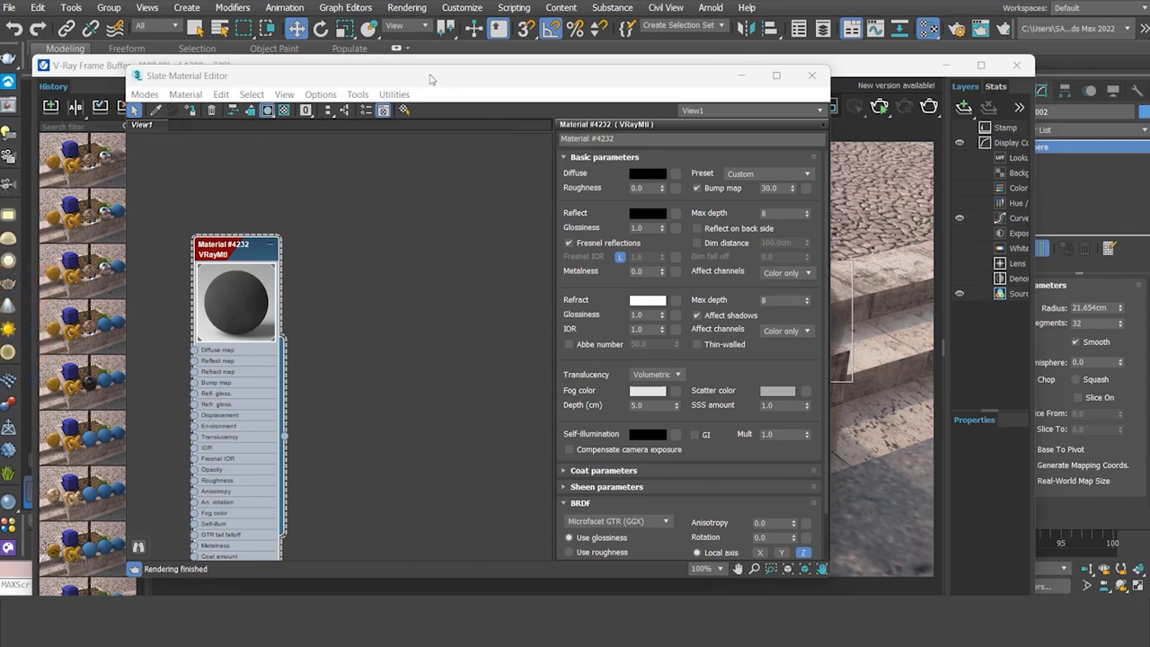
left_click_drag(430, 87, 884, 334)
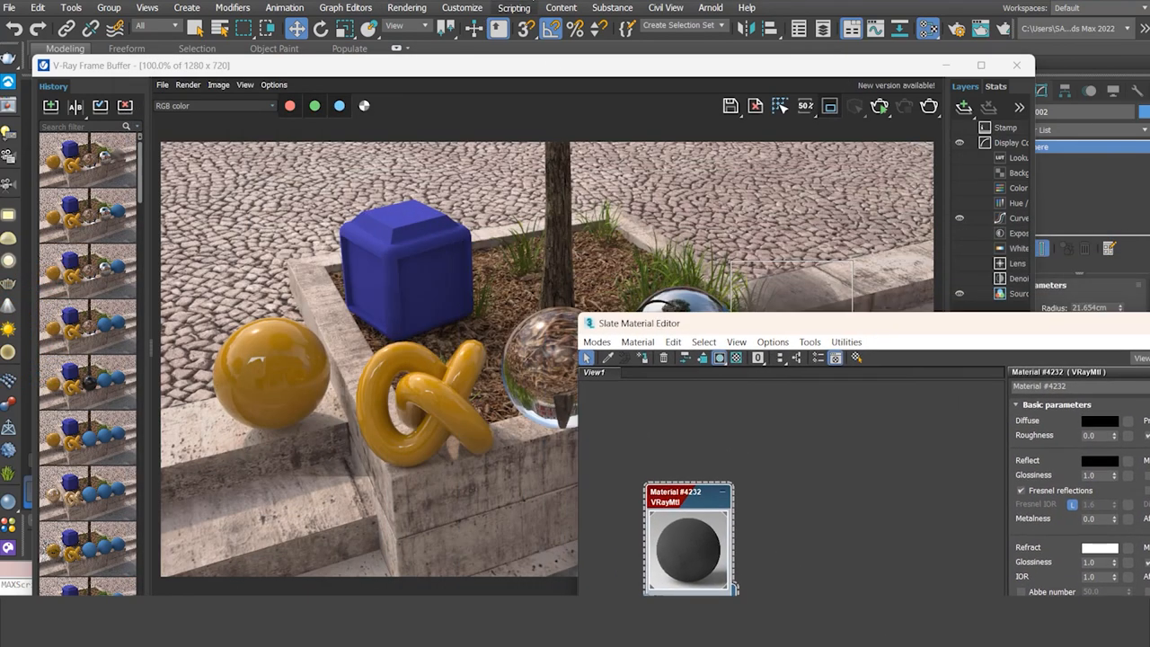
left_click_drag(564, 68, 539, 56)
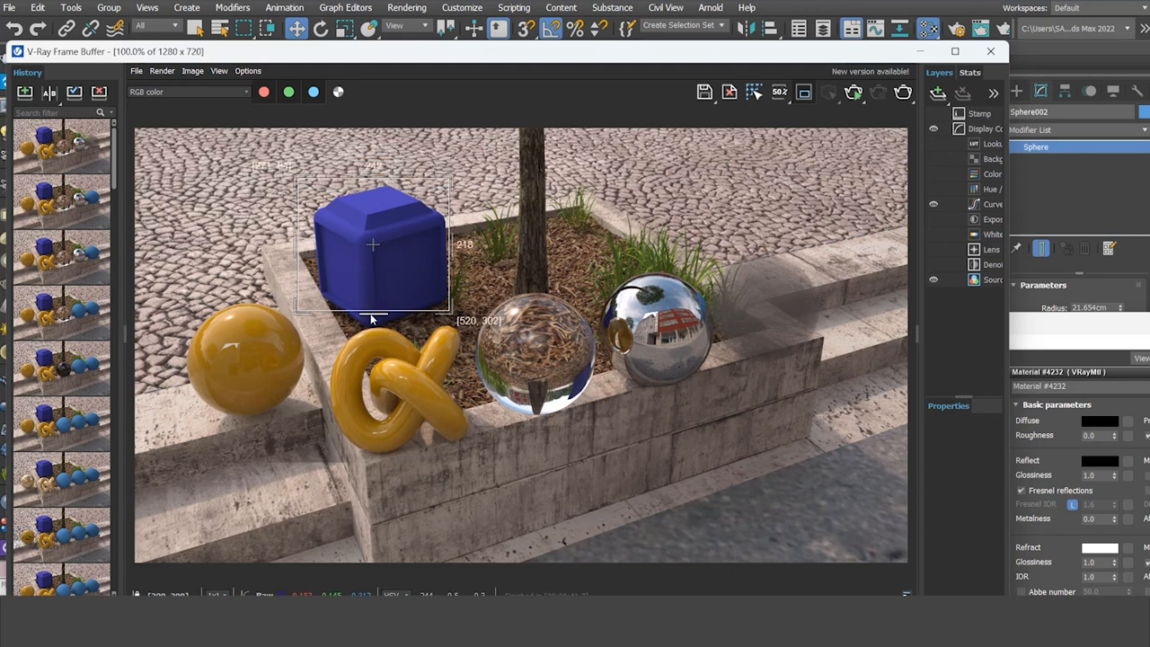
left_click(377, 345)
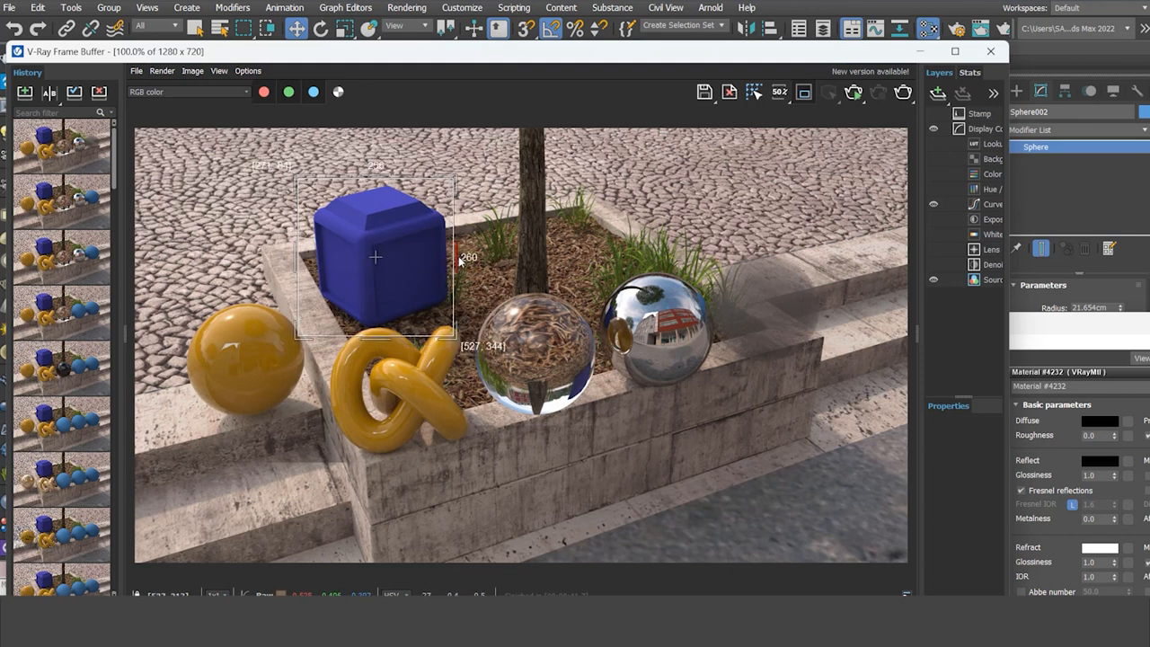
- Bring back the material editor, delete the existing material node and add a new VRayMtl to the view
left_click(930, 31)
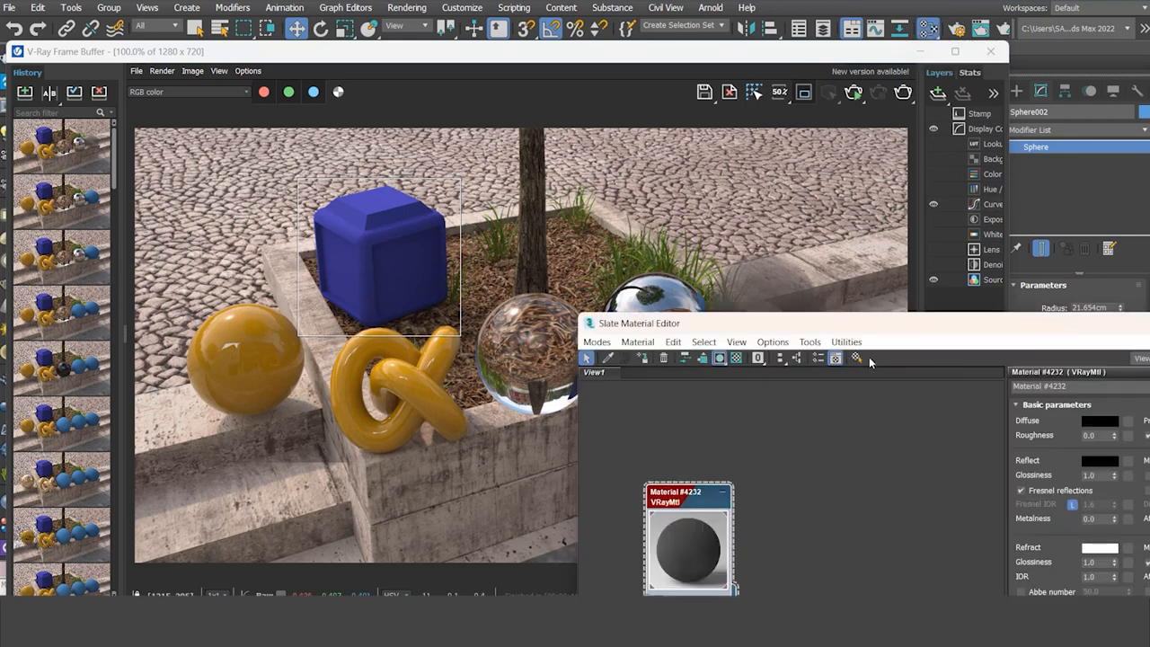
left_click_drag(869, 337, 748, 114)
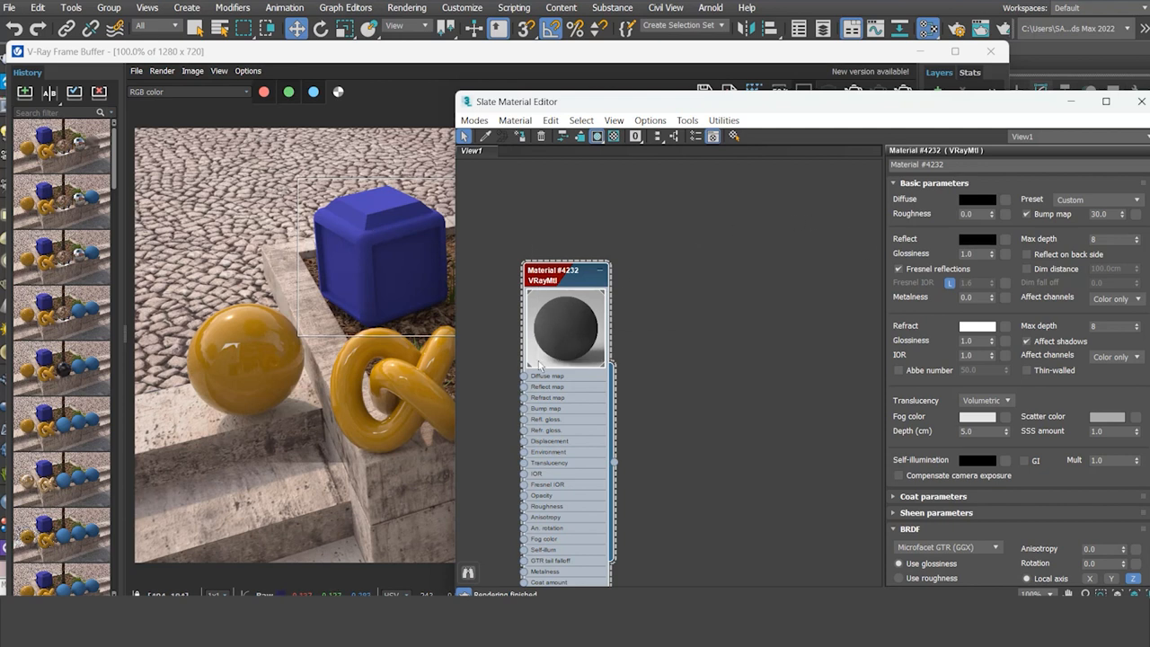
key("Delete")
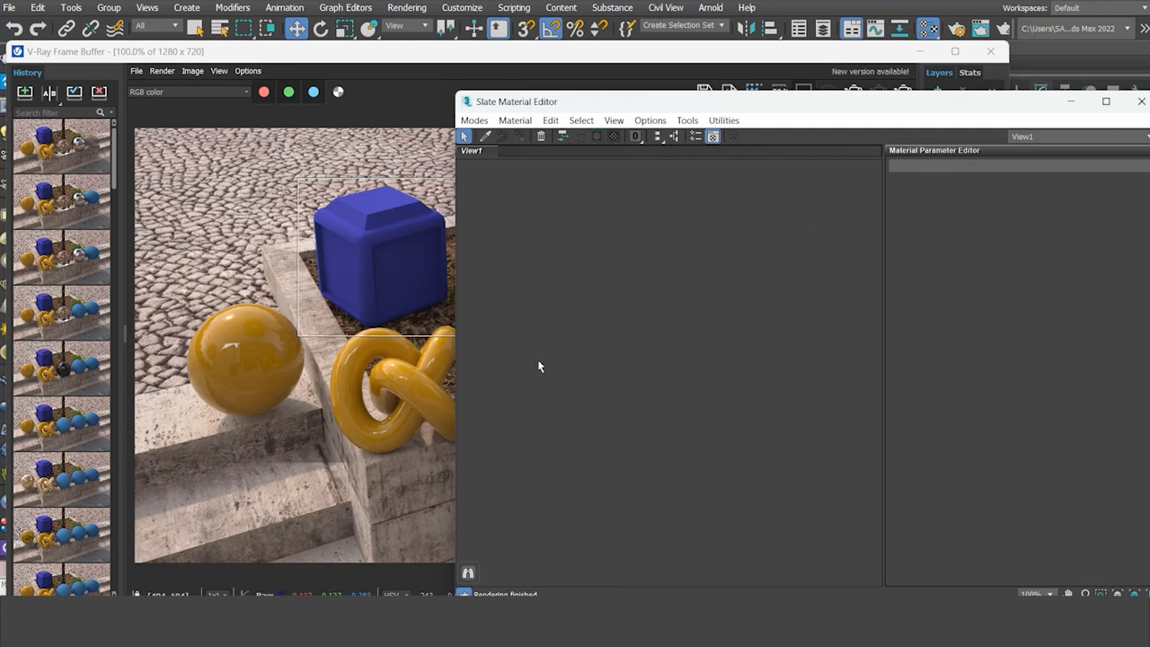
right_click(544, 308)
mouse_move(627, 312)
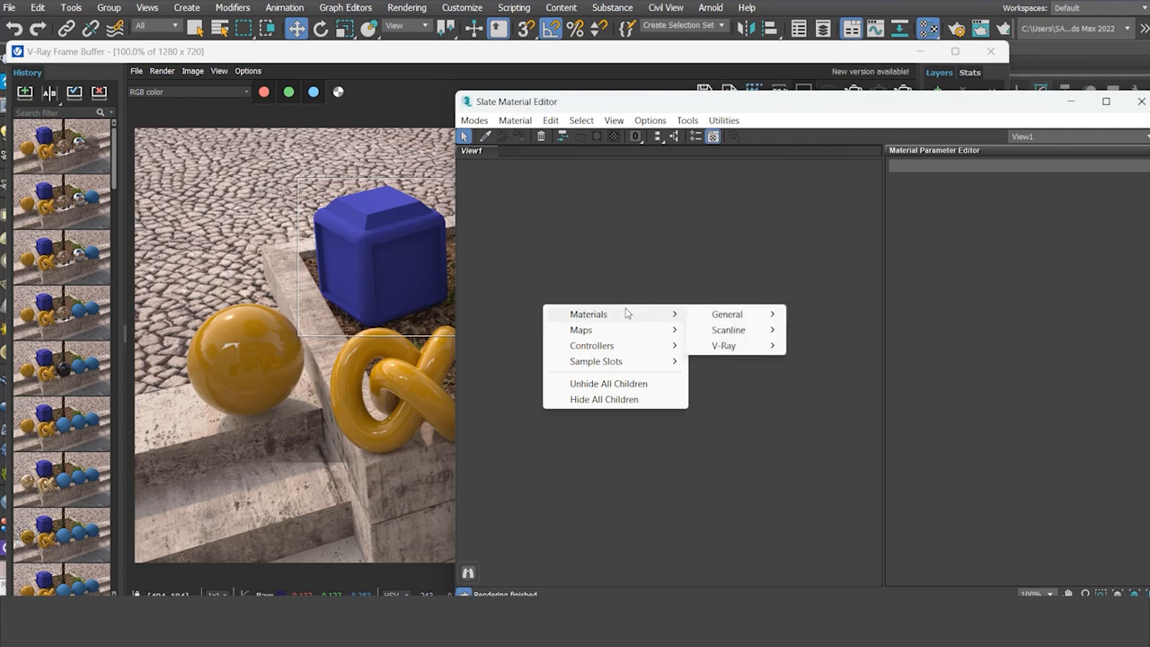
mouse_move(757, 350)
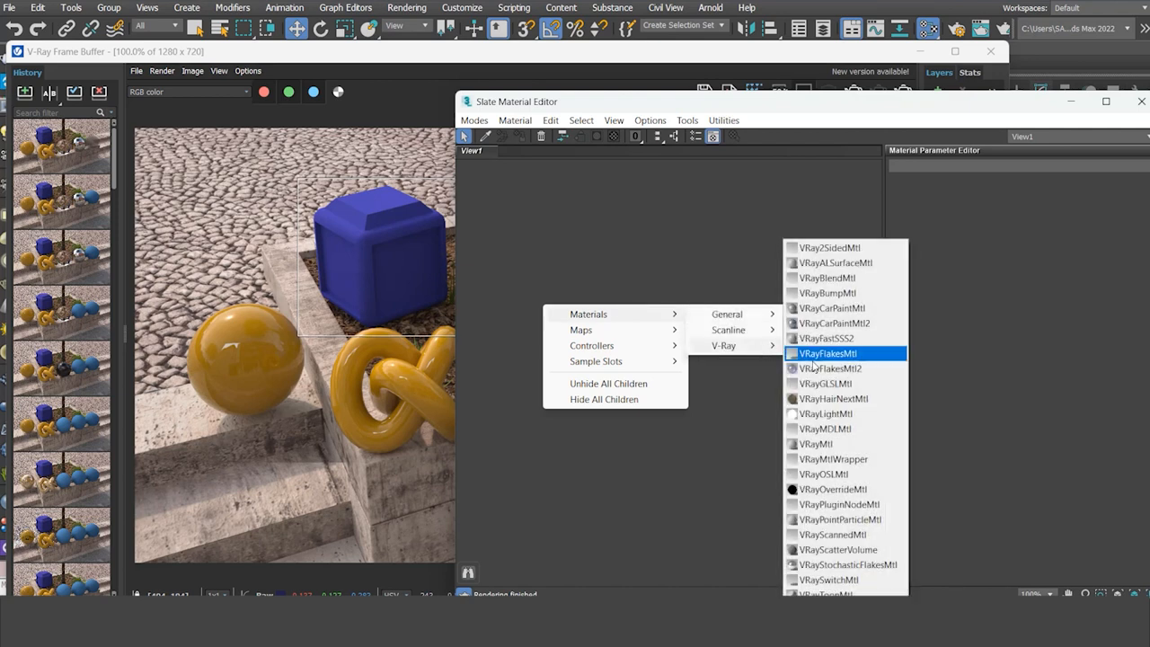
left_click(797, 443)
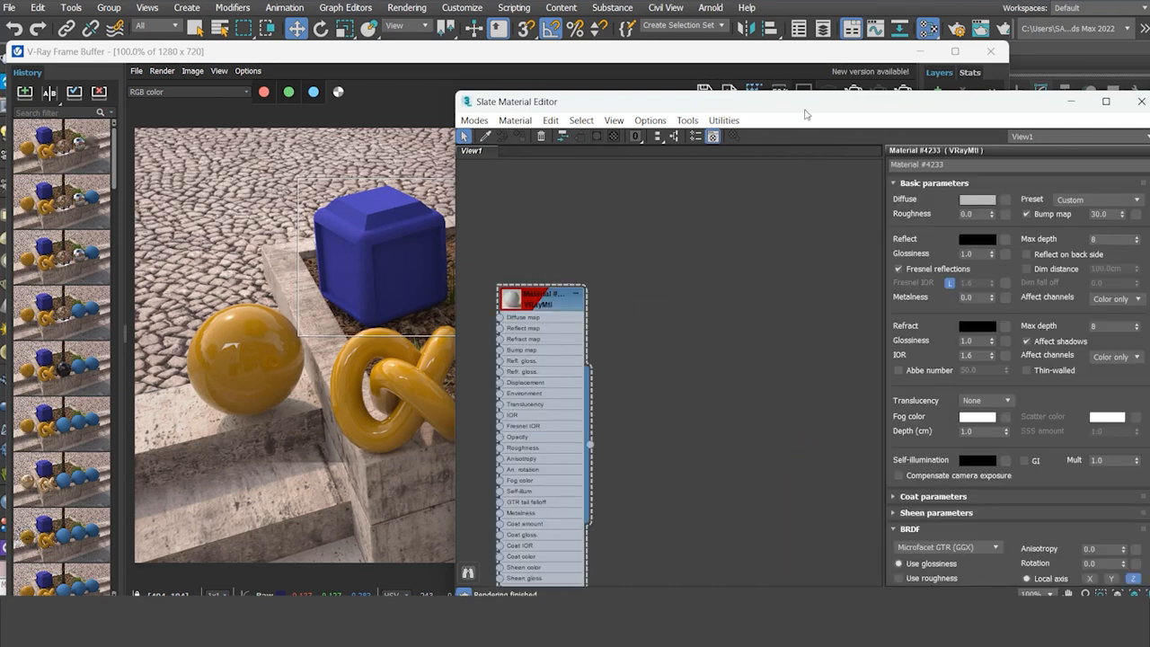
- Apply the Gold (Rough) preset to the new VRayMtl and assign it to the blue chamfer box
left_click_drag(805, 107, 598, 111)
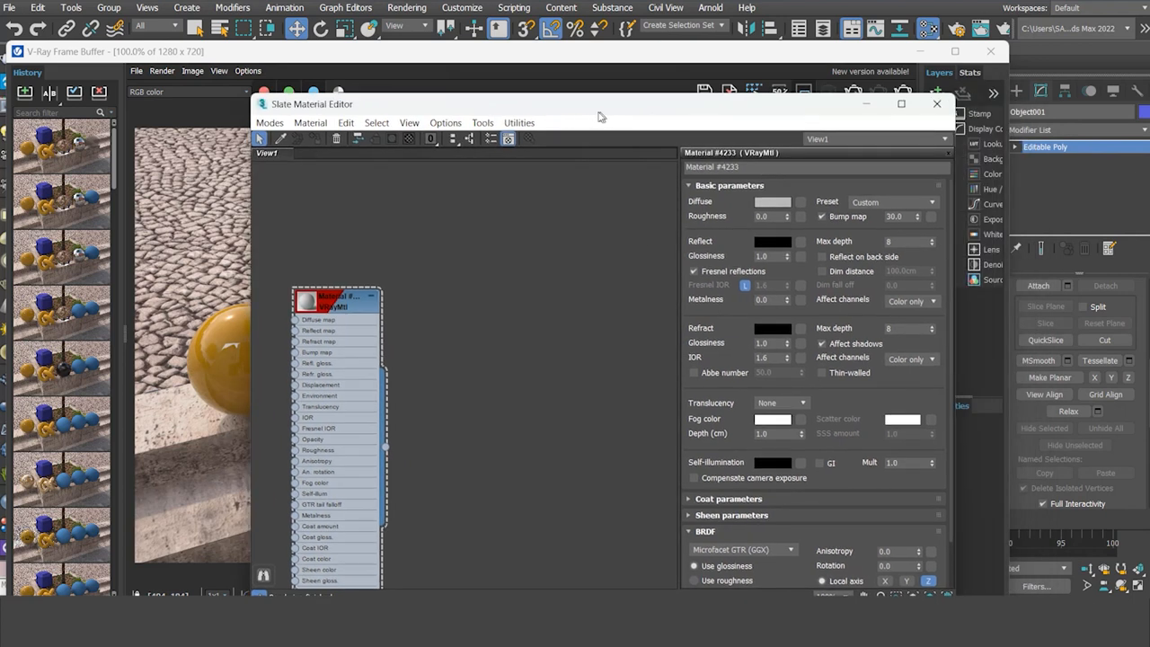
left_click(933, 203)
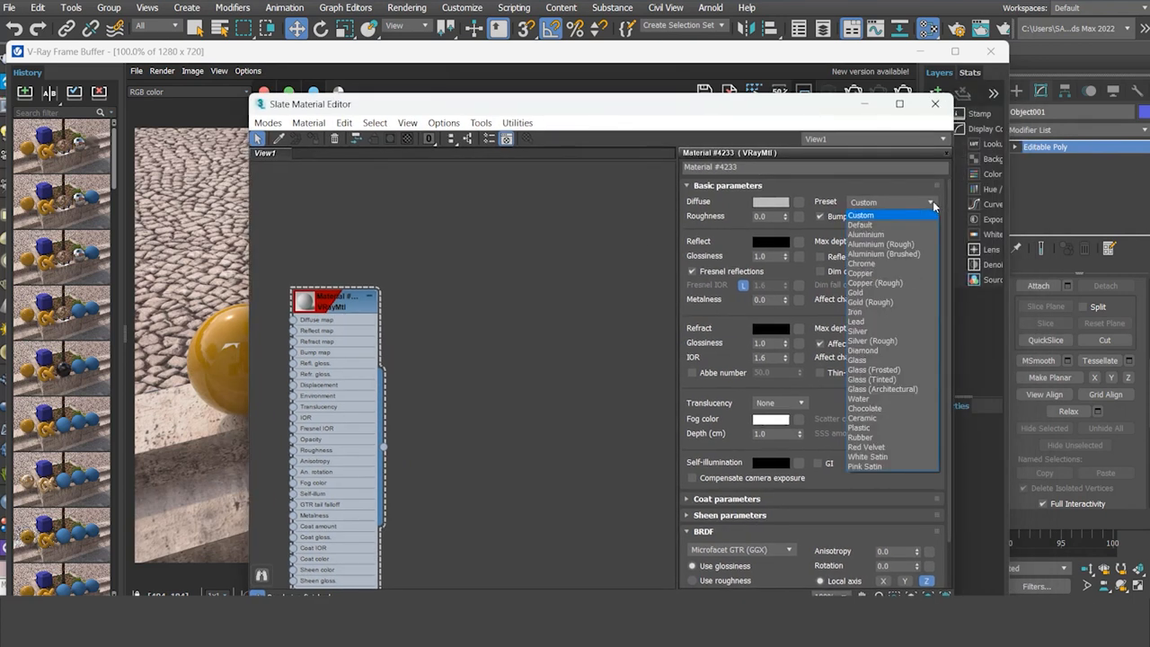
left_click(883, 304)
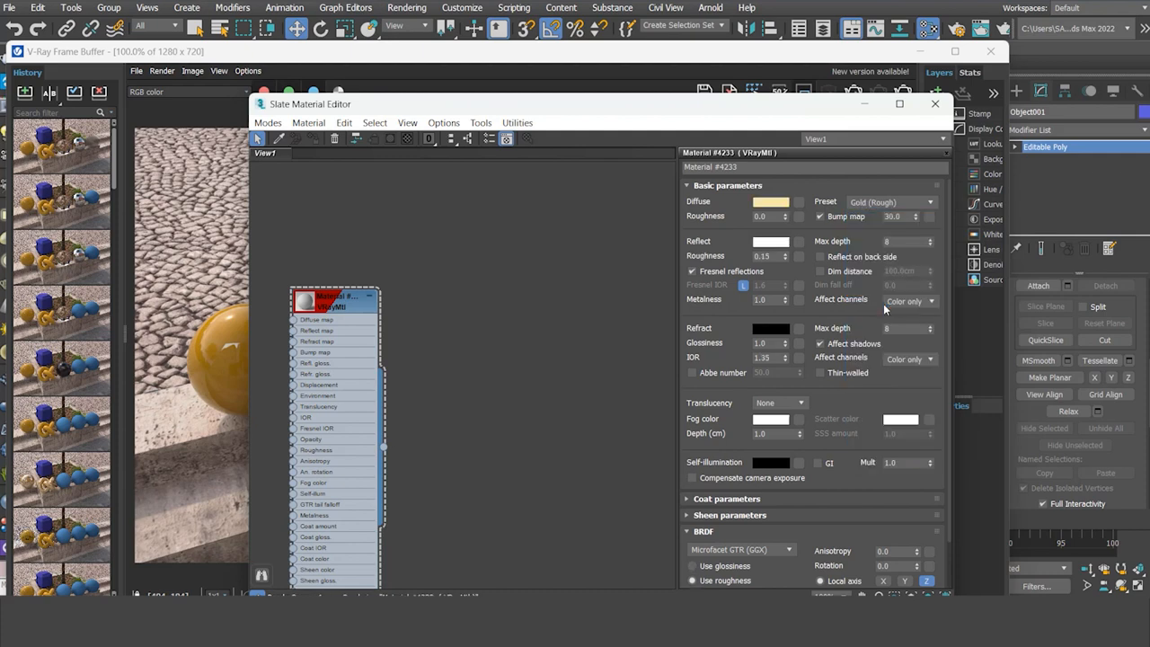
left_click_drag(454, 112, 737, 163)
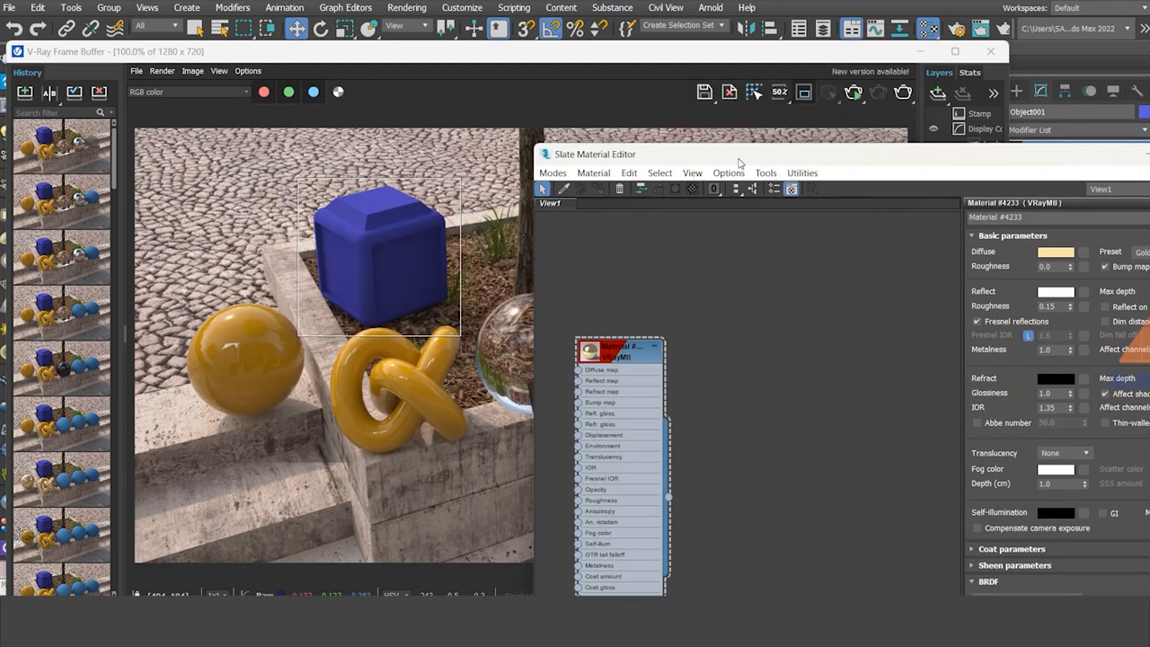
left_click(738, 258)
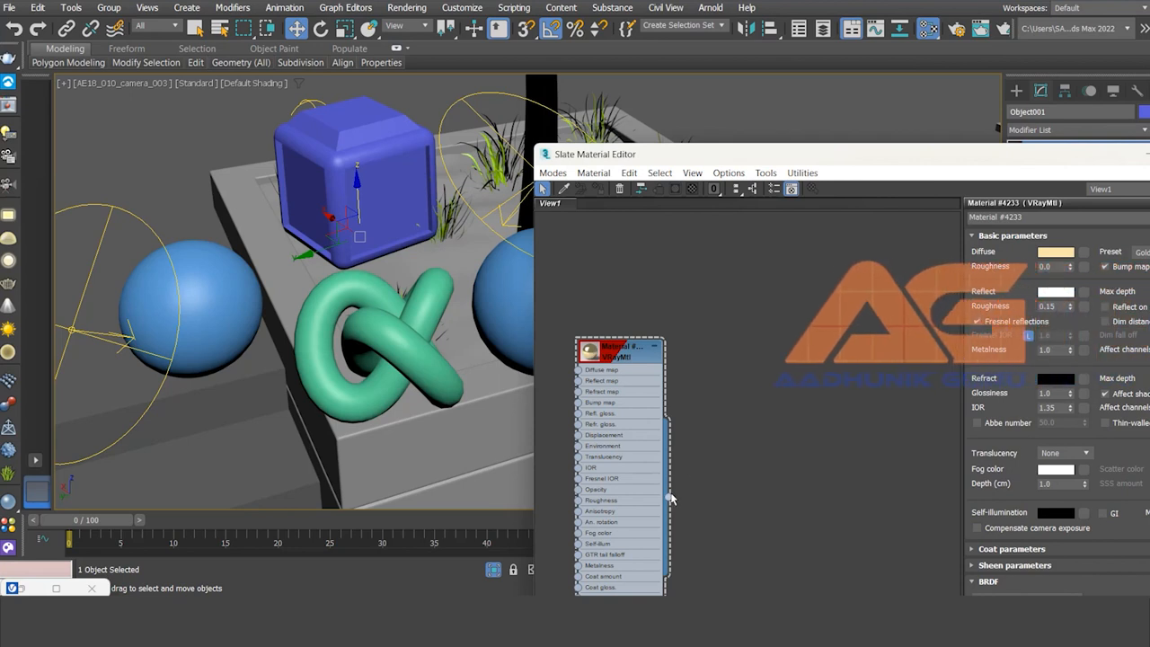
left_click_drag(669, 497, 366, 124)
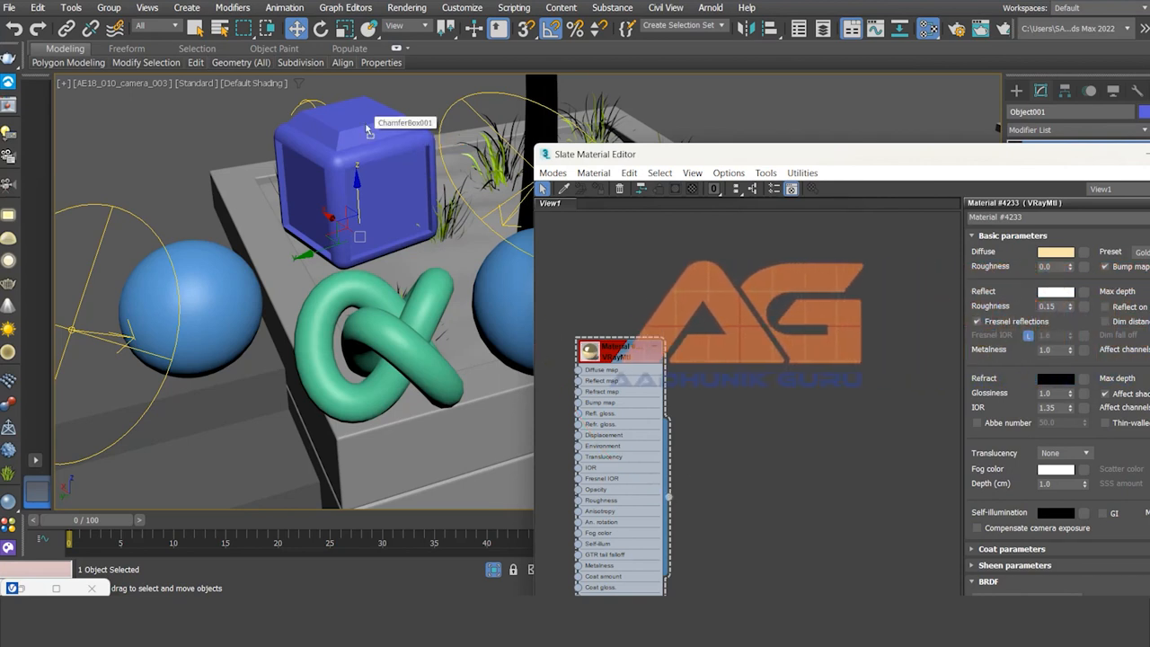
- Remove the gold material's node from the material editor view and move the window off the box
left_click_drag(896, 160, 537, 72)
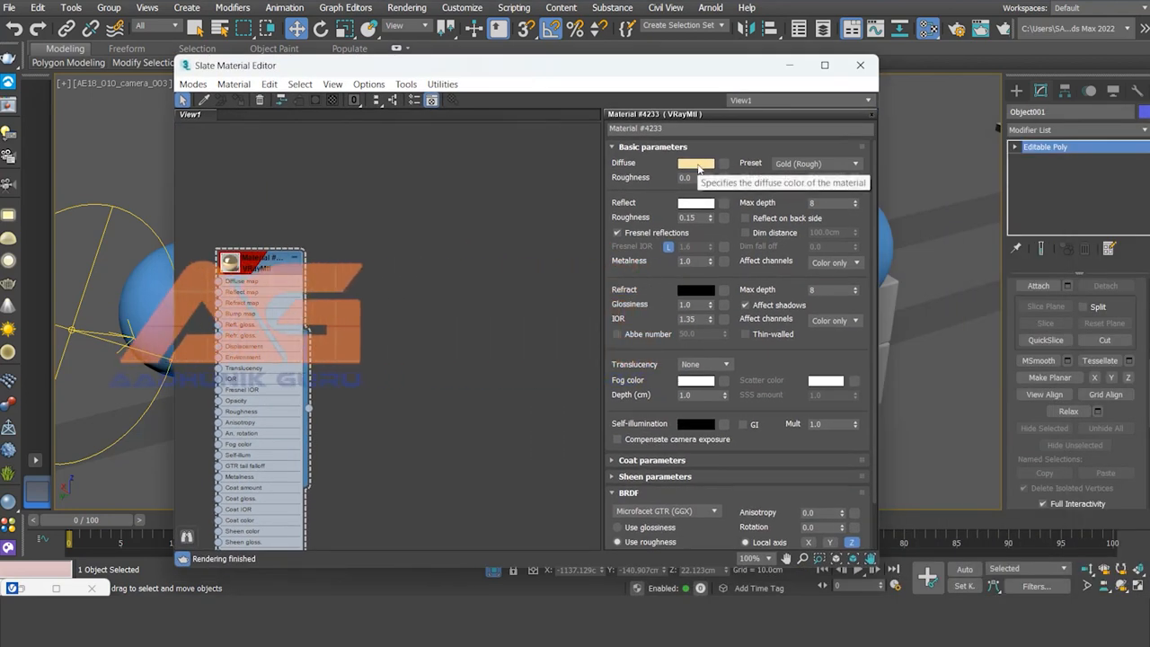
double_click(231, 264)
left_click_drag(337, 219, 236, 393)
key("Delete")
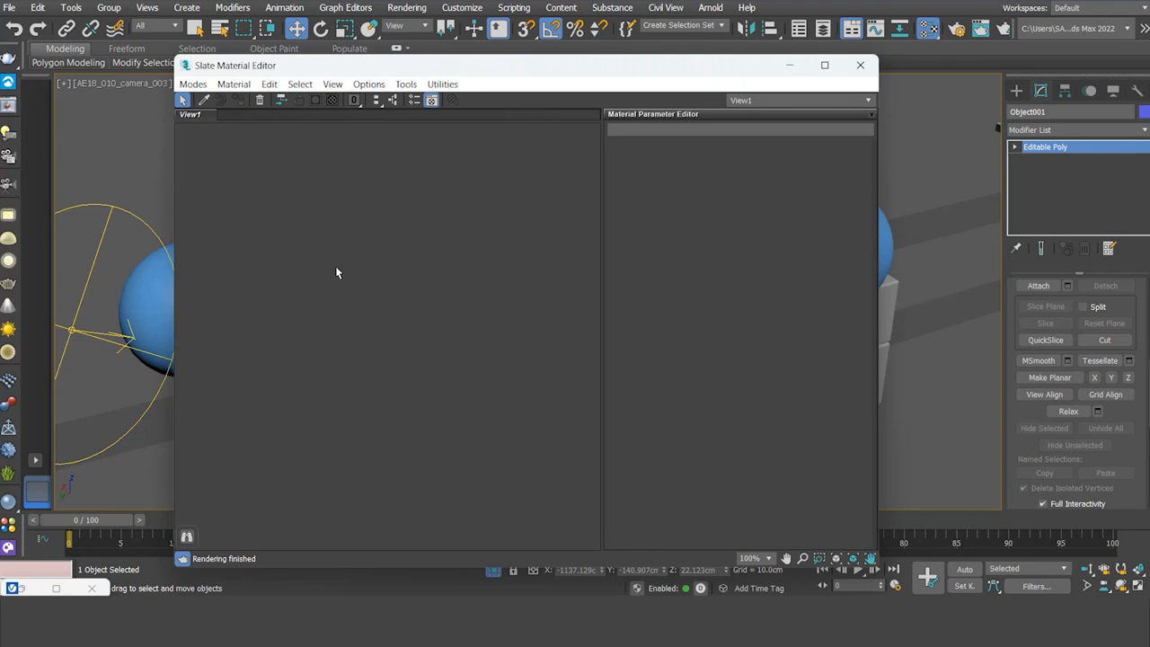
left_click_drag(363, 67, 559, 108)
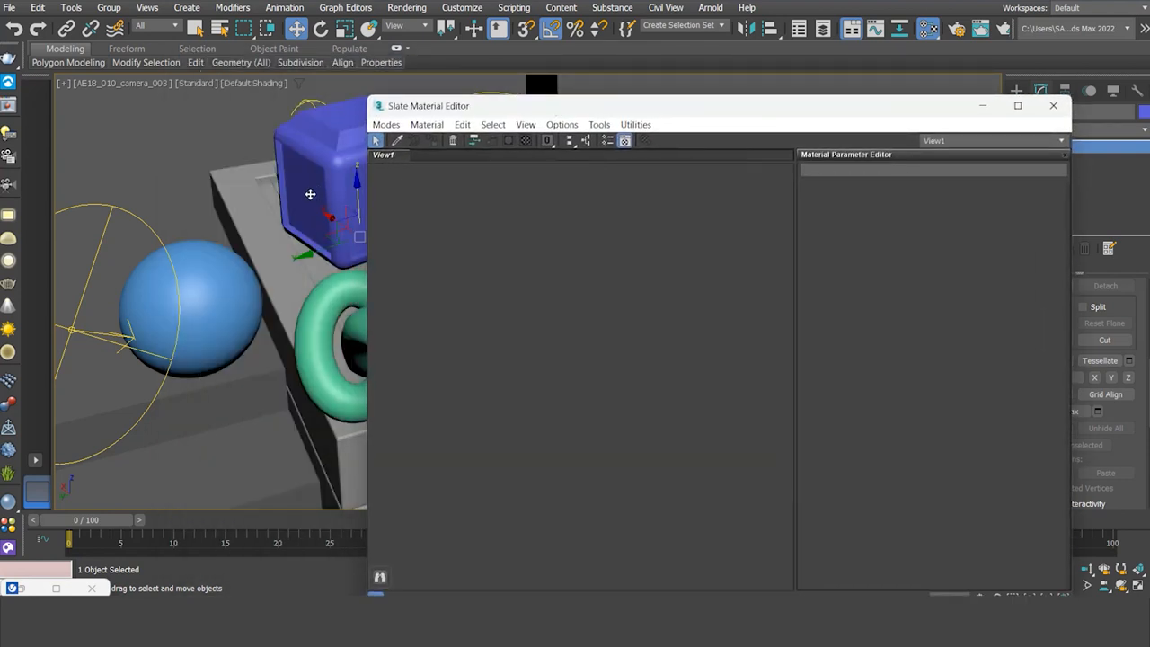
- Create another VRayMtl and apply the Silver preset to it
right_click(509, 278)
mouse_move(638, 293)
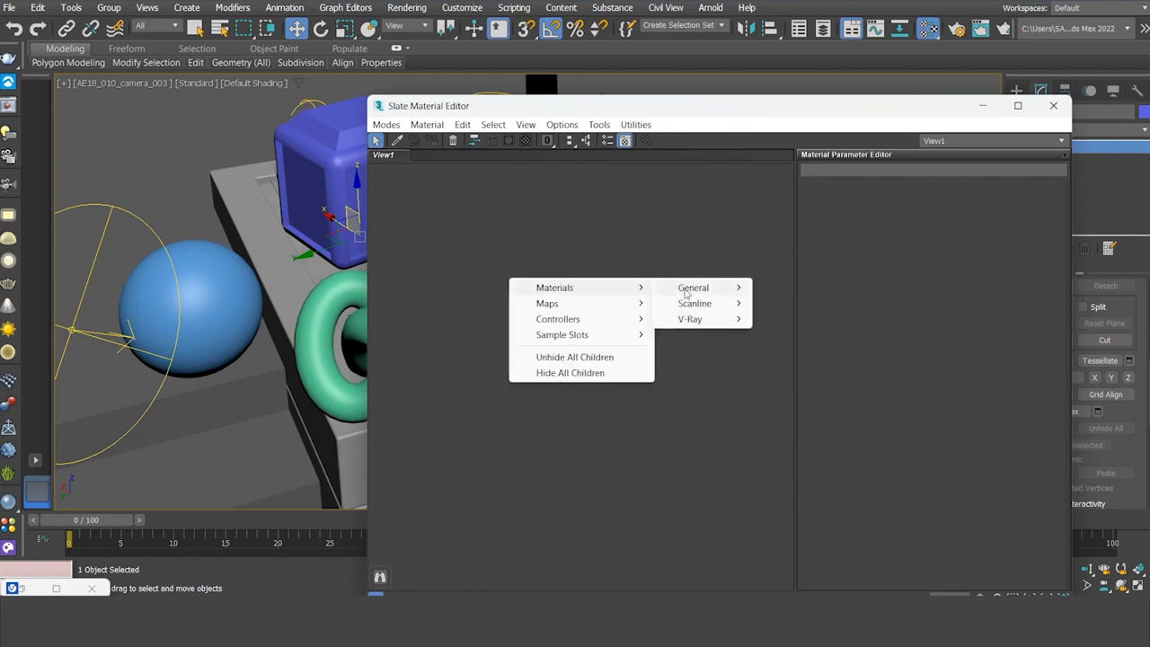
mouse_move(687, 321)
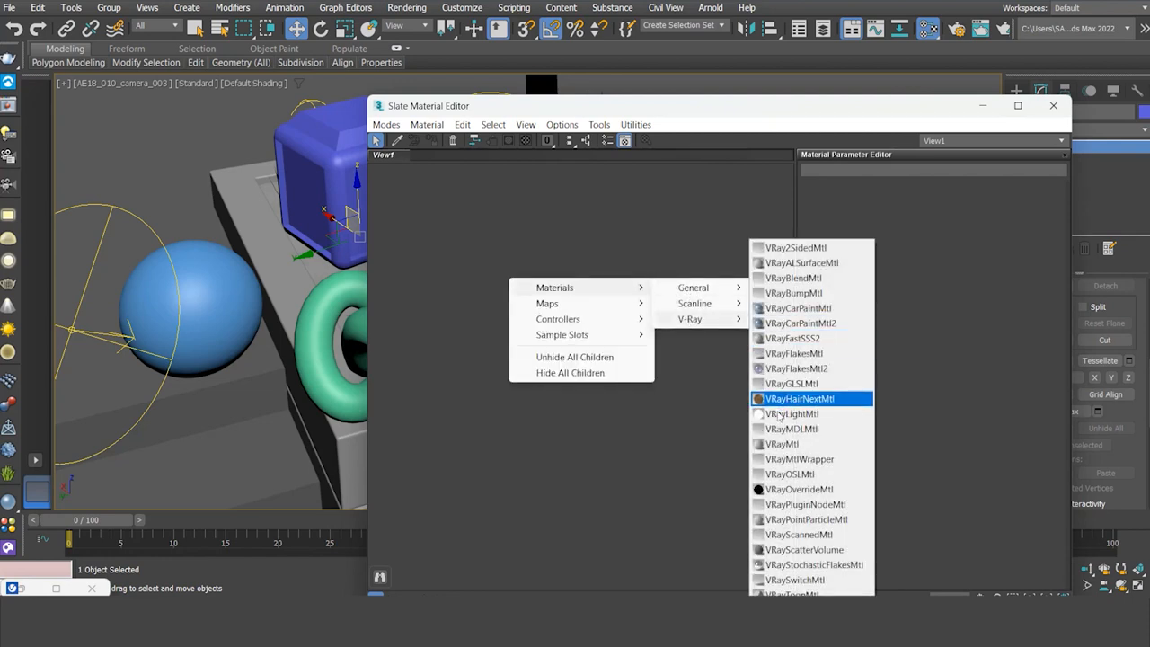
left_click(781, 444)
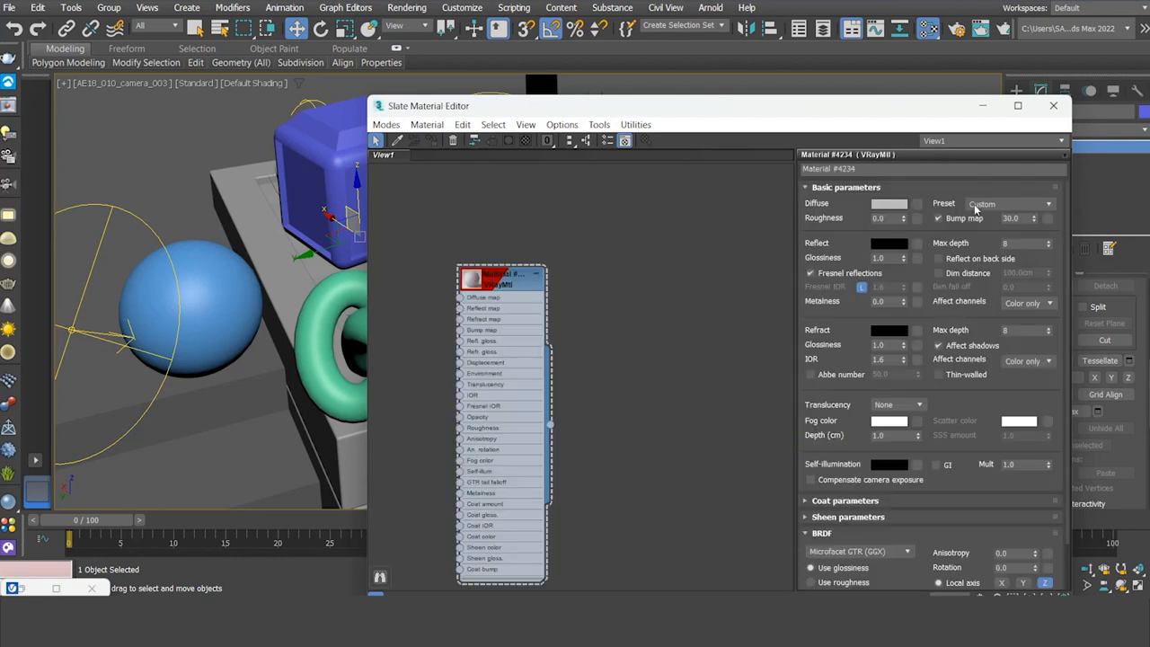
left_click(1050, 204)
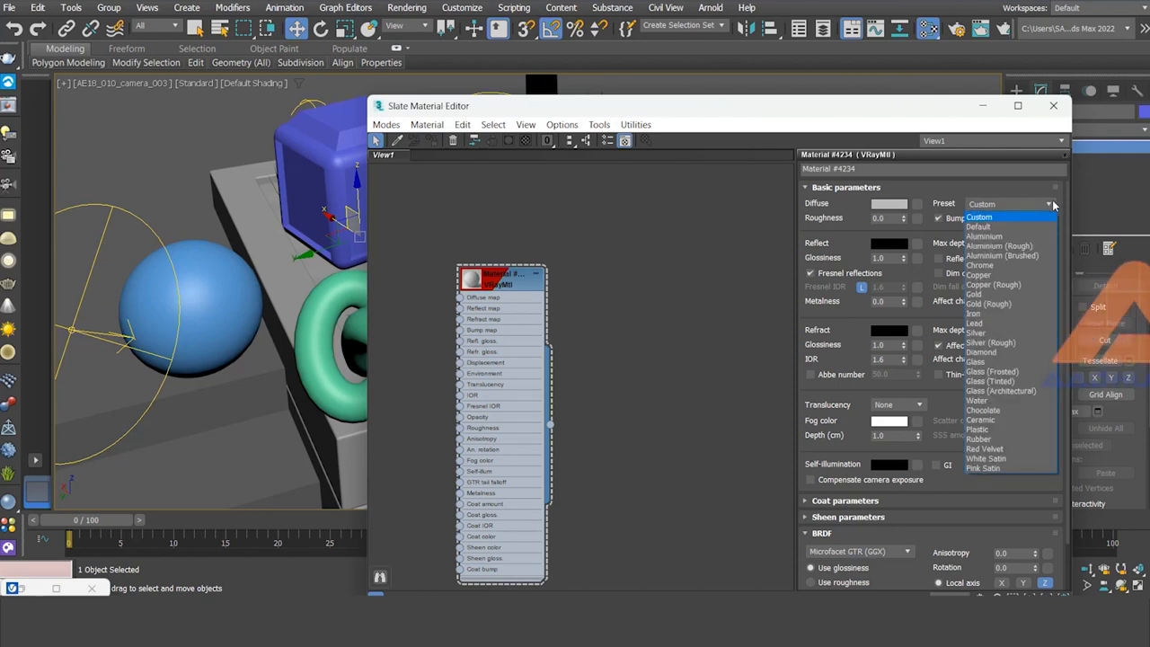
left_click(974, 334)
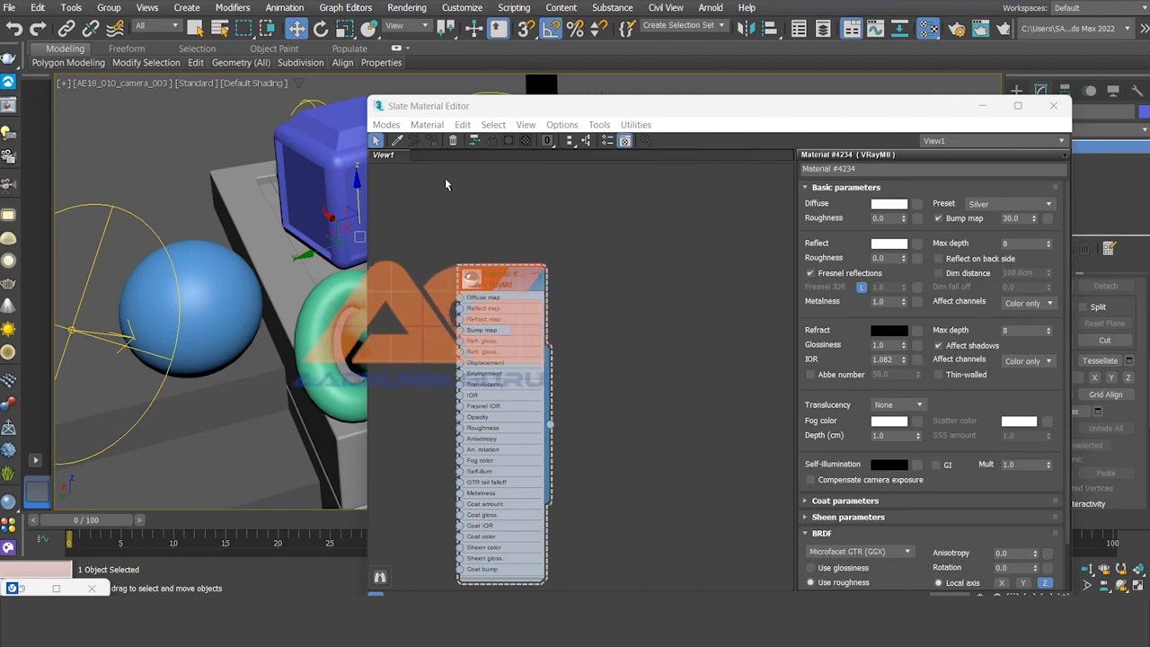
- Assign the silver material to the selected Object001 and render the region around the box
left_click(488, 287)
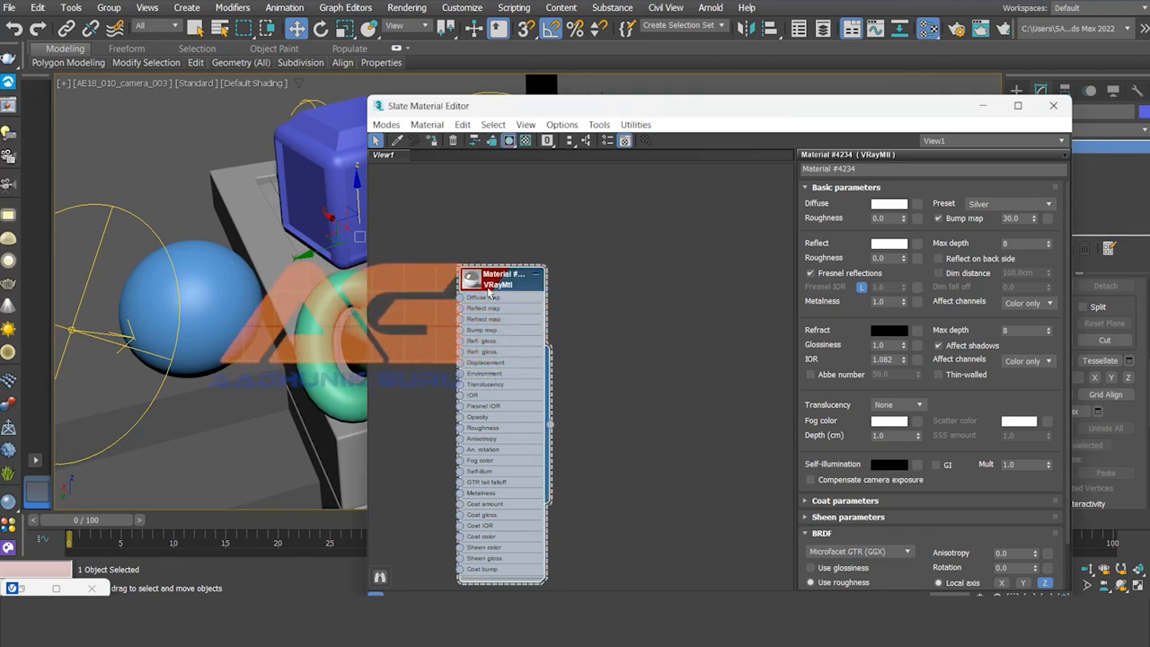
left_click(433, 142)
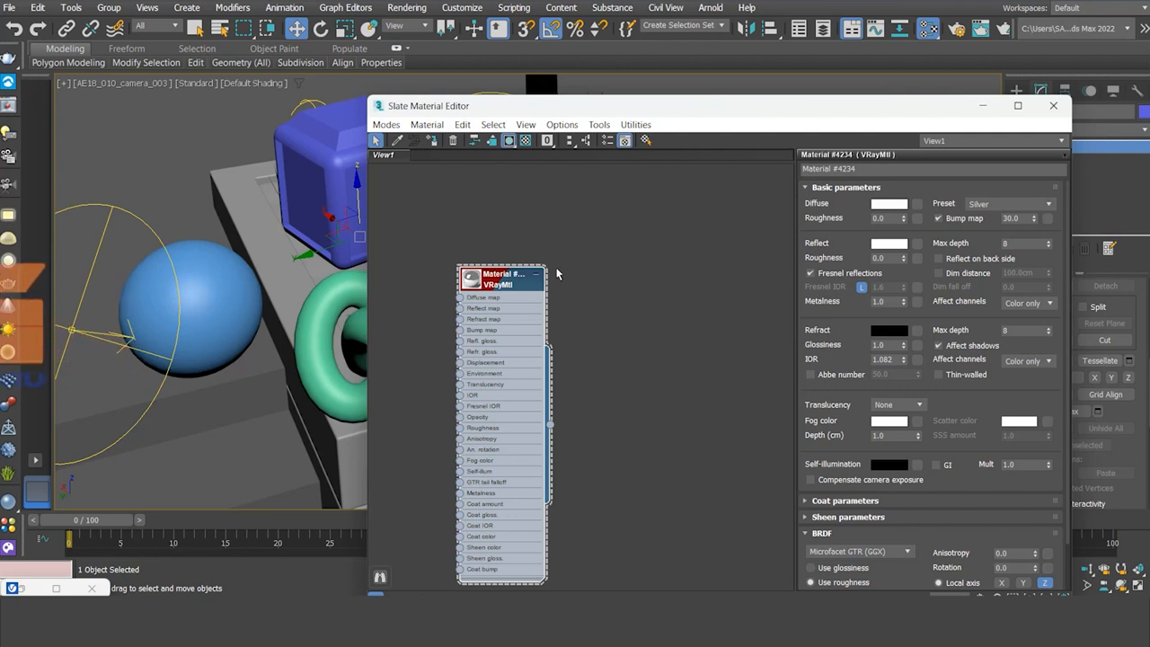
left_click(1003, 29)
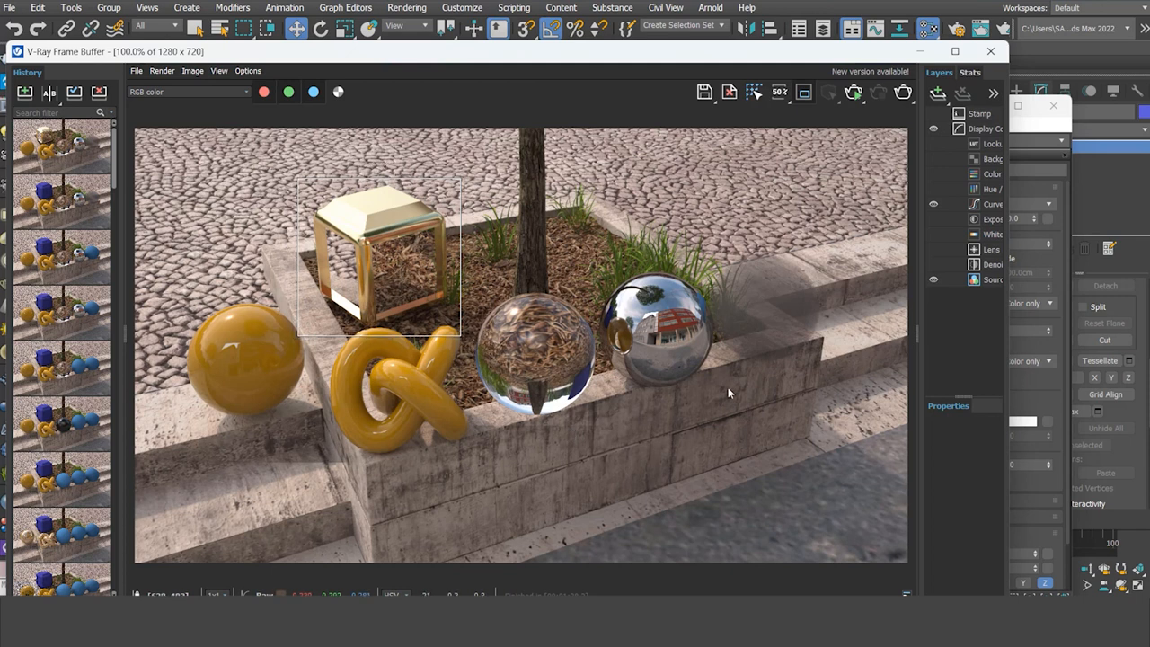
- Set the silver material's diffuse color to black with a value of 0
left_click(1032, 142)
left_click(904, 207)
left_click(898, 207)
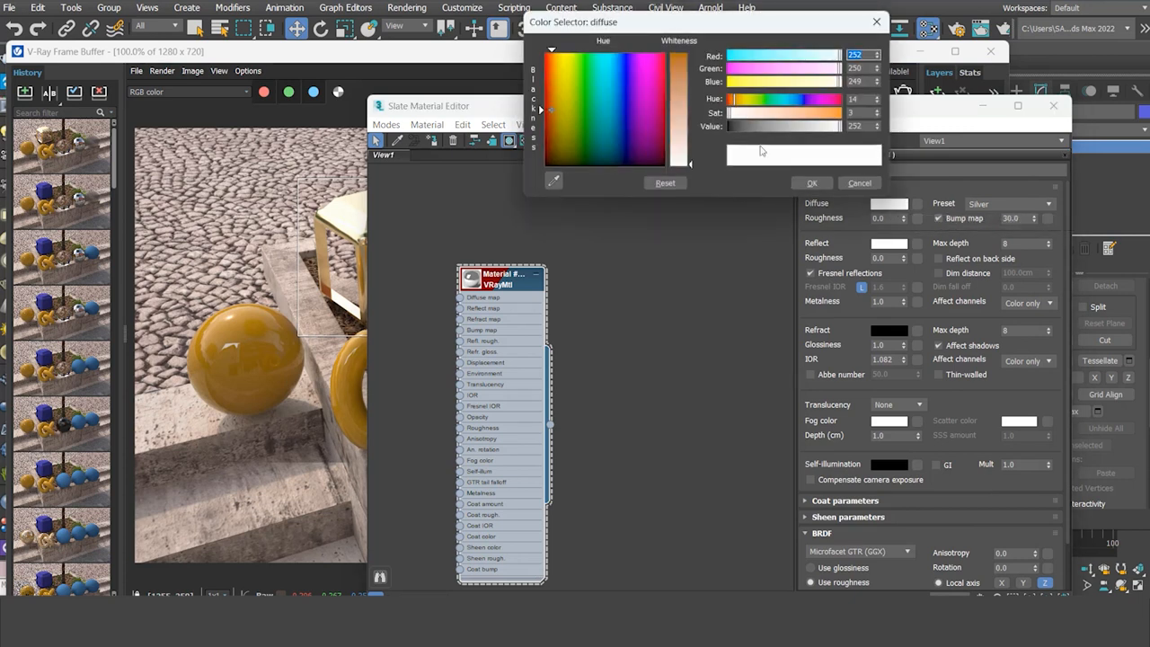
left_click(730, 128)
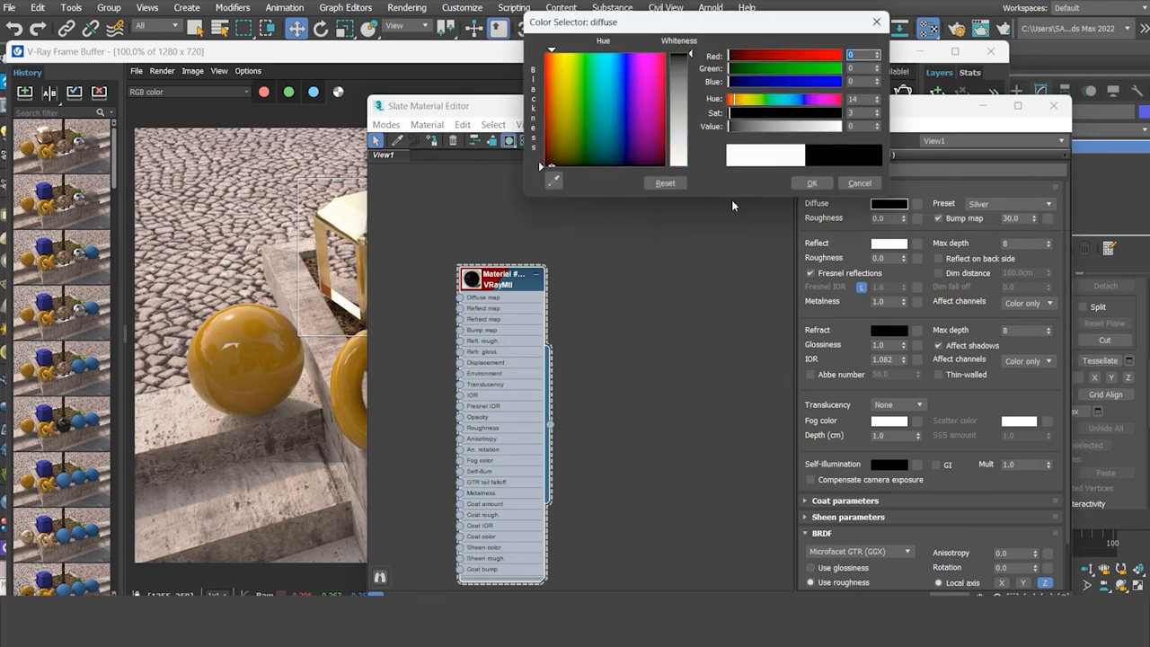
left_click(812, 184)
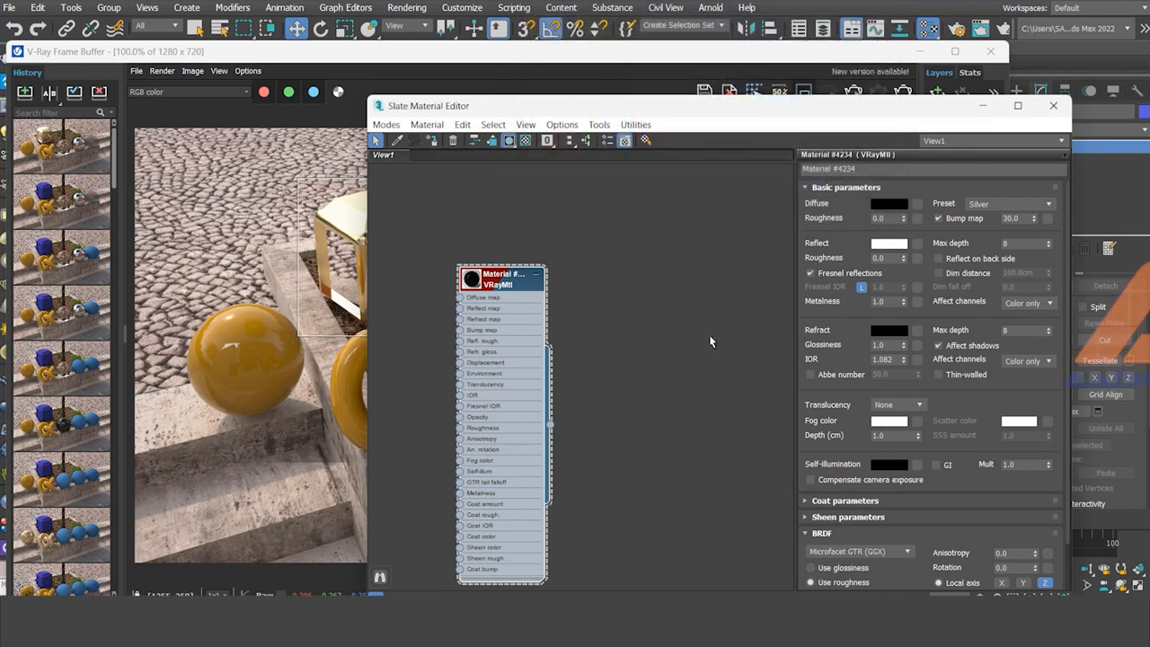
- Enlarge the node's preview, then set the material's metalness to 0.3 and its diffuse color to white (255)
double_click(472, 279)
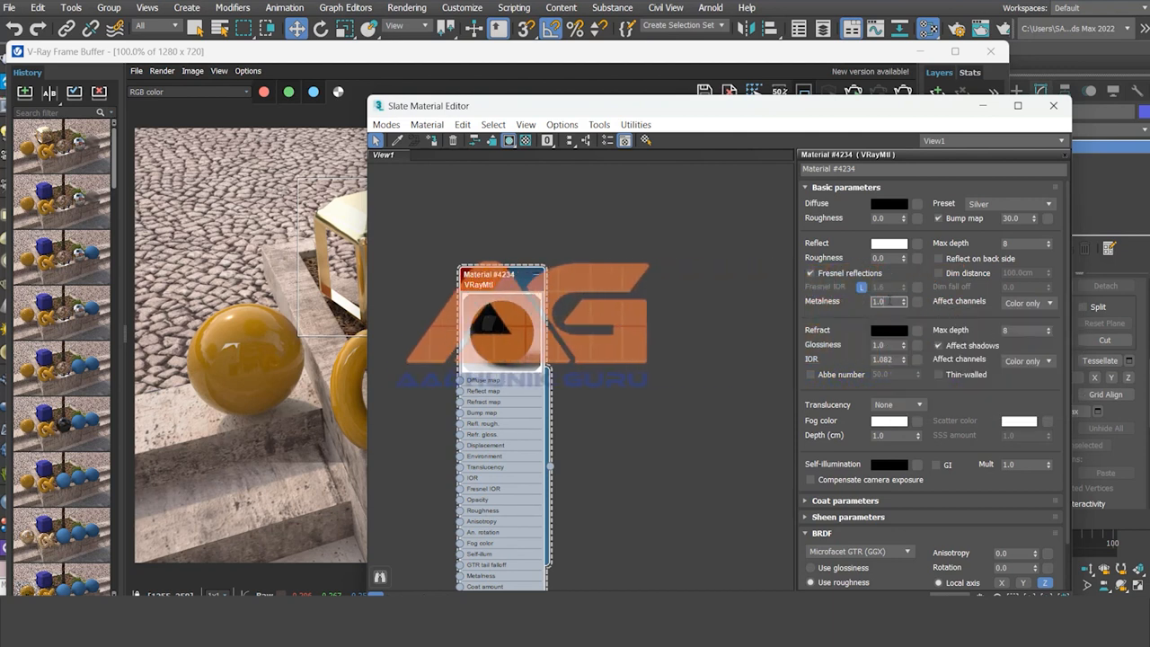
double_click(879, 301)
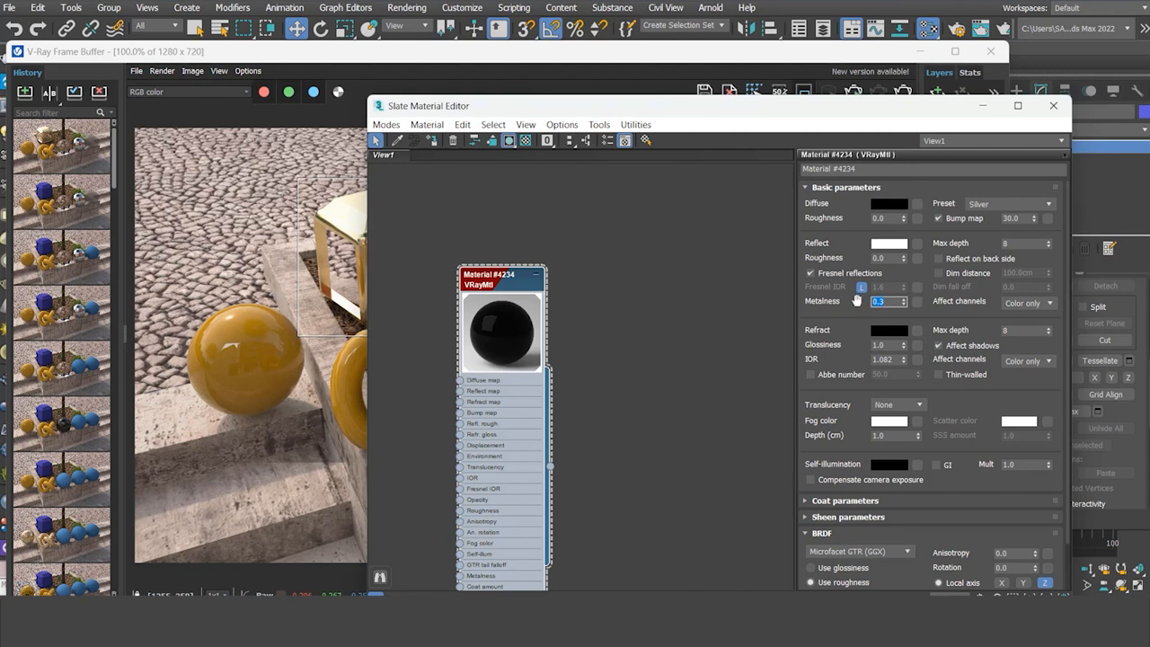
left_click(881, 206)
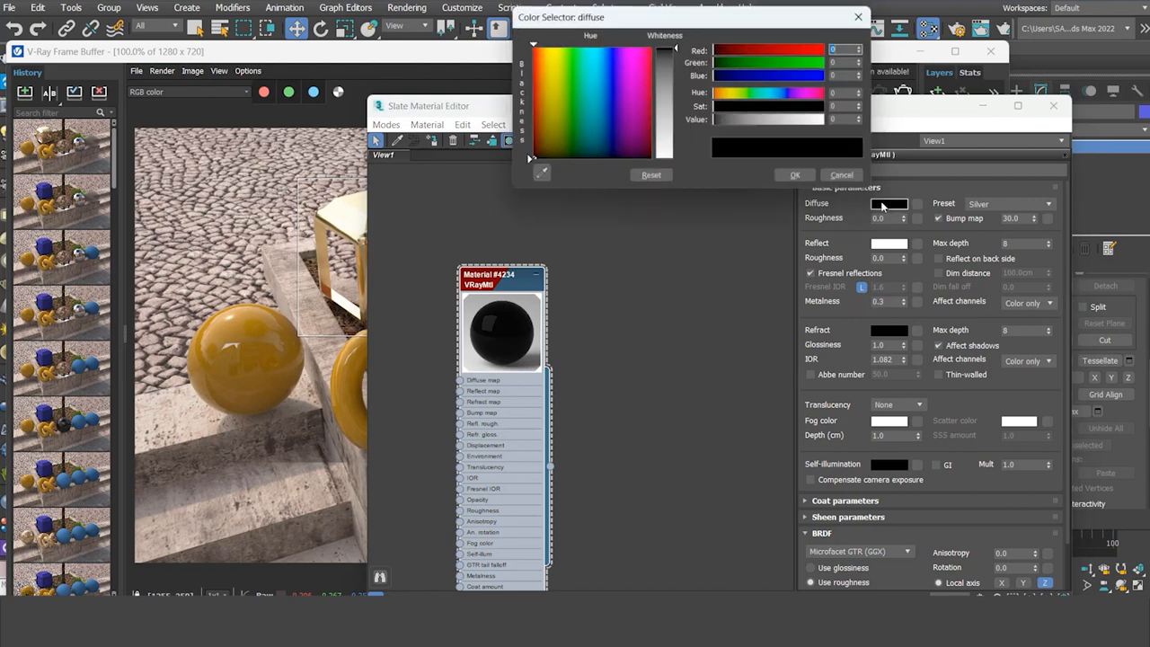
left_click_drag(663, 65, 664, 162)
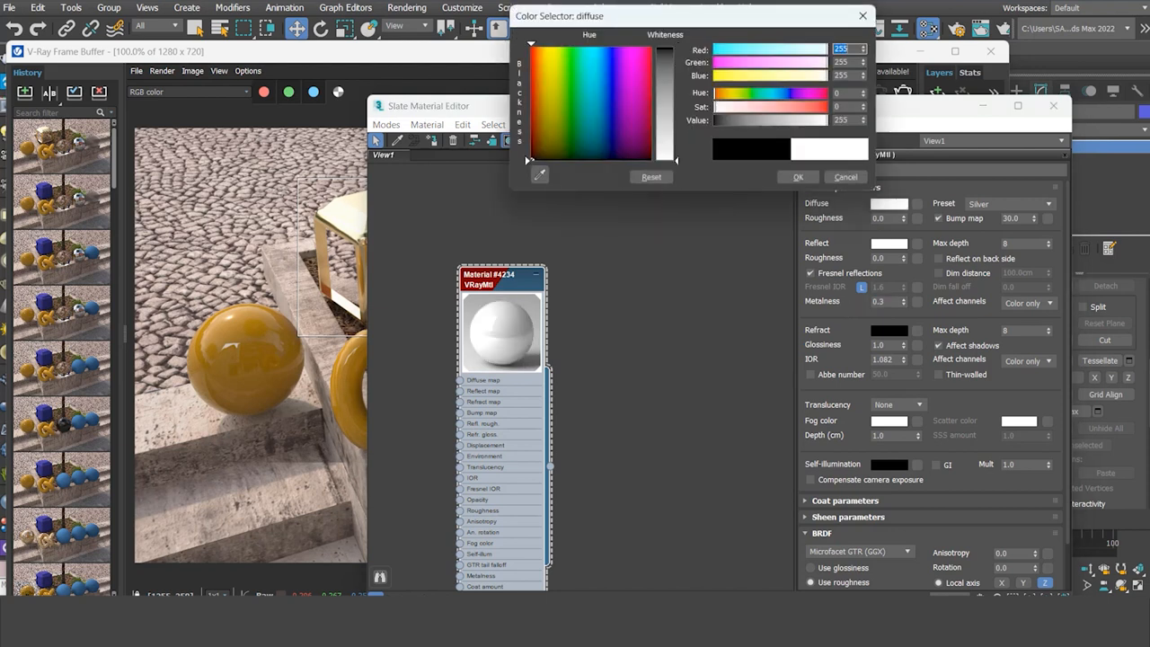
left_click(795, 178)
- Render the region around the box again and return to the material editor
left_click(1004, 28)
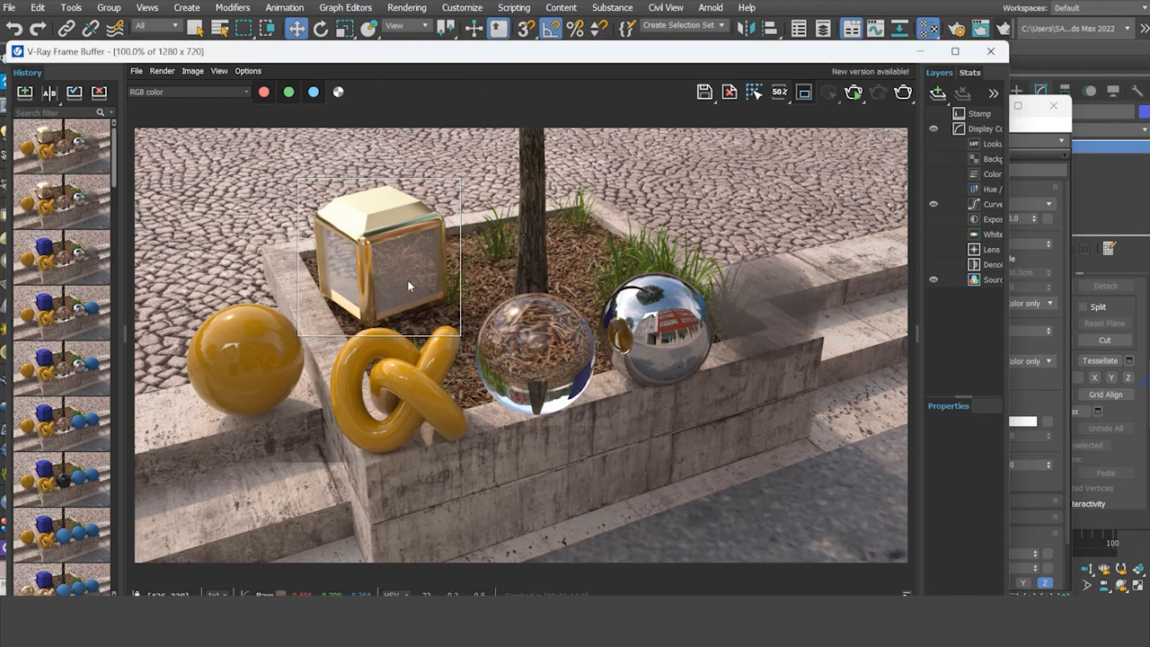
left_click(1034, 121)
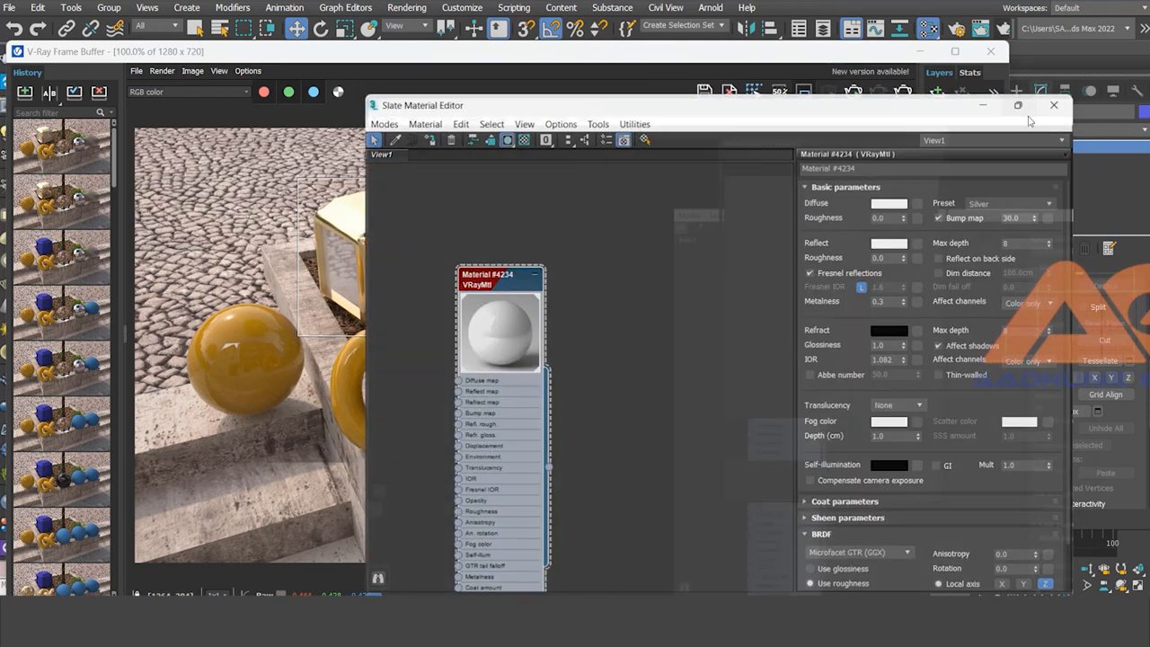
left_click(1018, 107)
left_click(1103, 1)
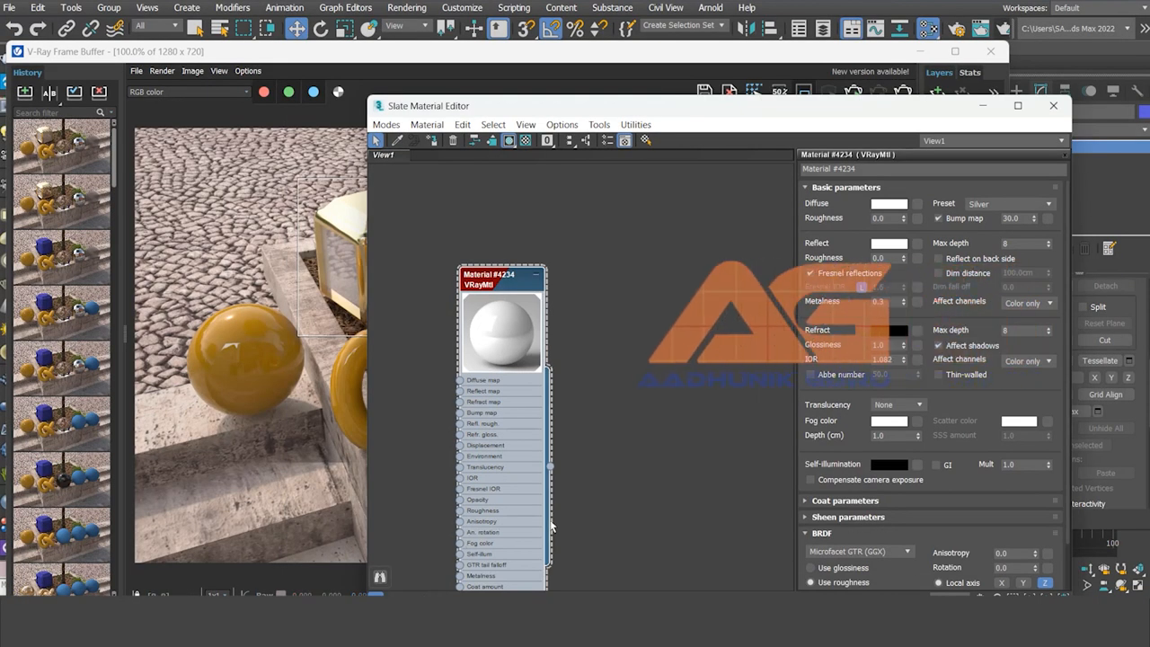
- Reposition the material editor and expand the silver material's Maps section to show its map slots
left_click_drag(730, 117, 715, 57)
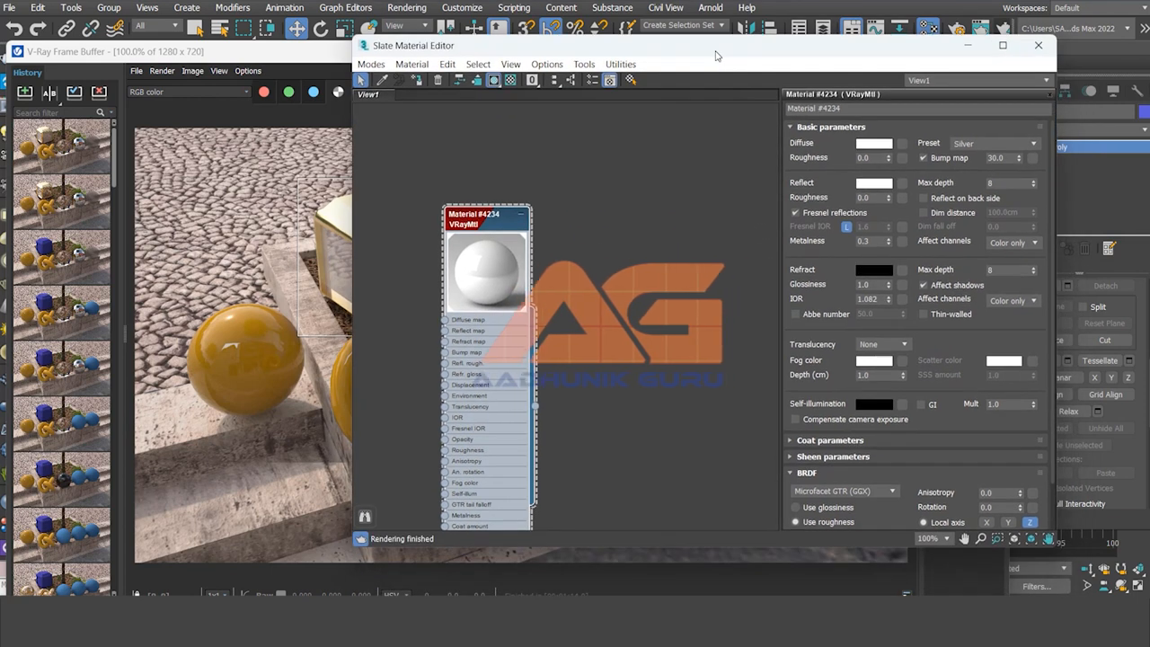
scroll(965, 437, "down", 5)
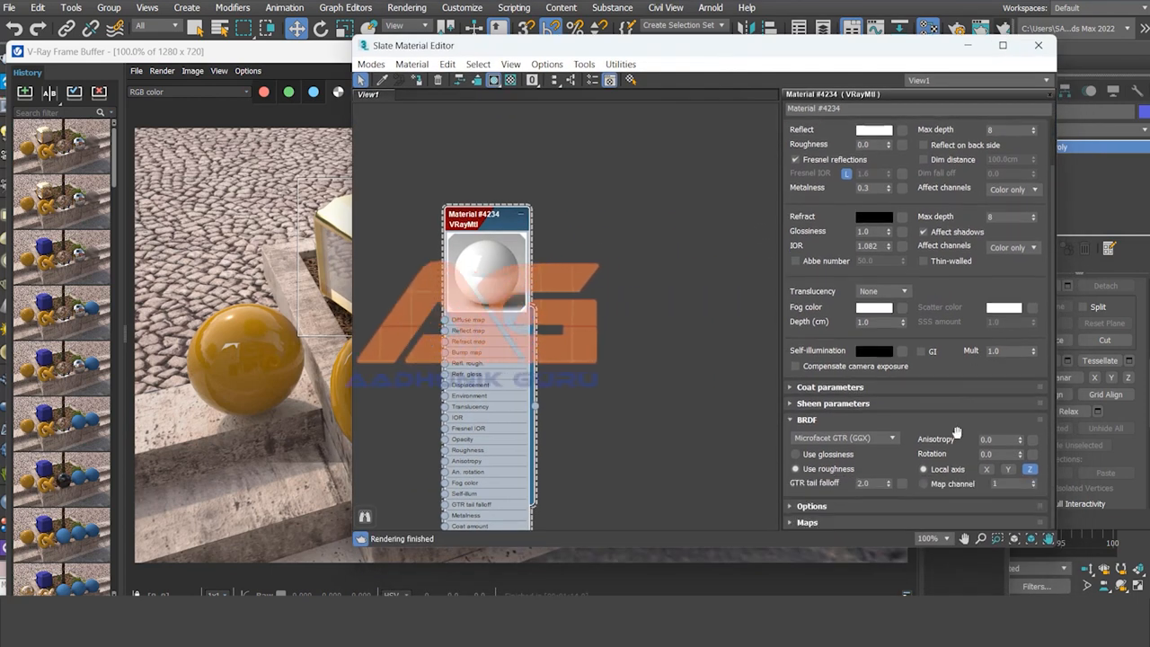
left_click(798, 521)
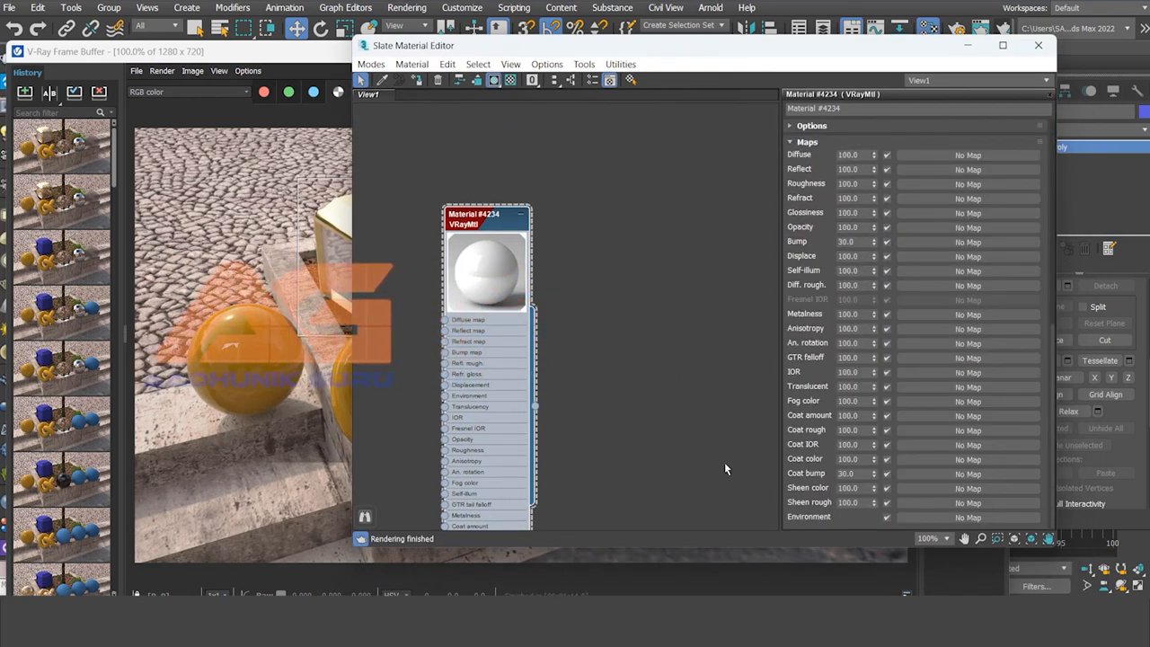